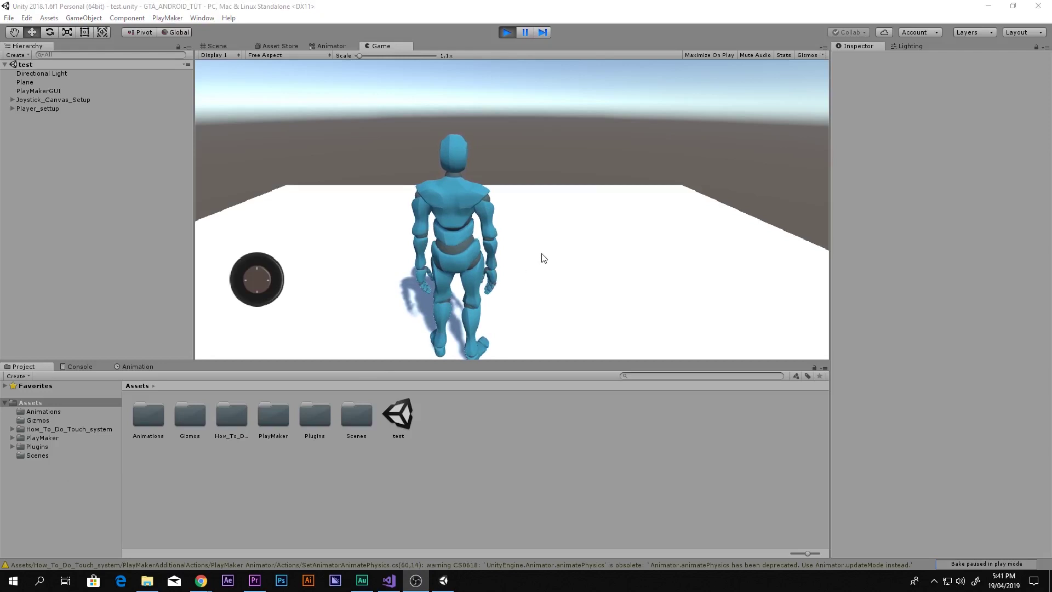
- Test the running test scene by orbiting the camera around the character and steering it with the on-screen joystick
{"action": "left_click_drag", "start_coordinate": [542, 256], "coordinate": [571, 197]}
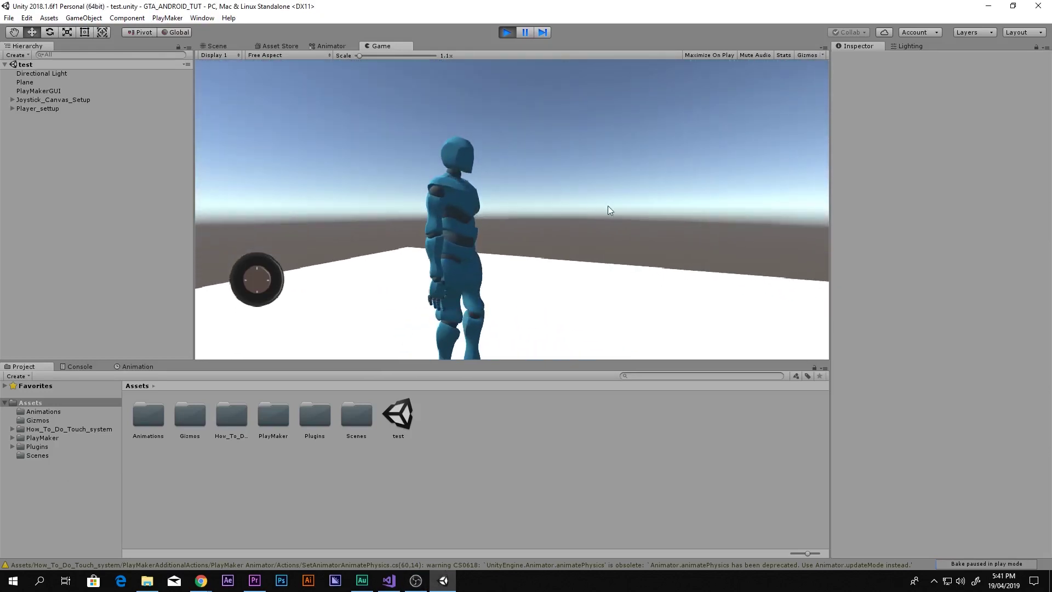
{"action": "left_click_drag", "start_coordinate": [697, 208], "coordinate": [626, 291]}
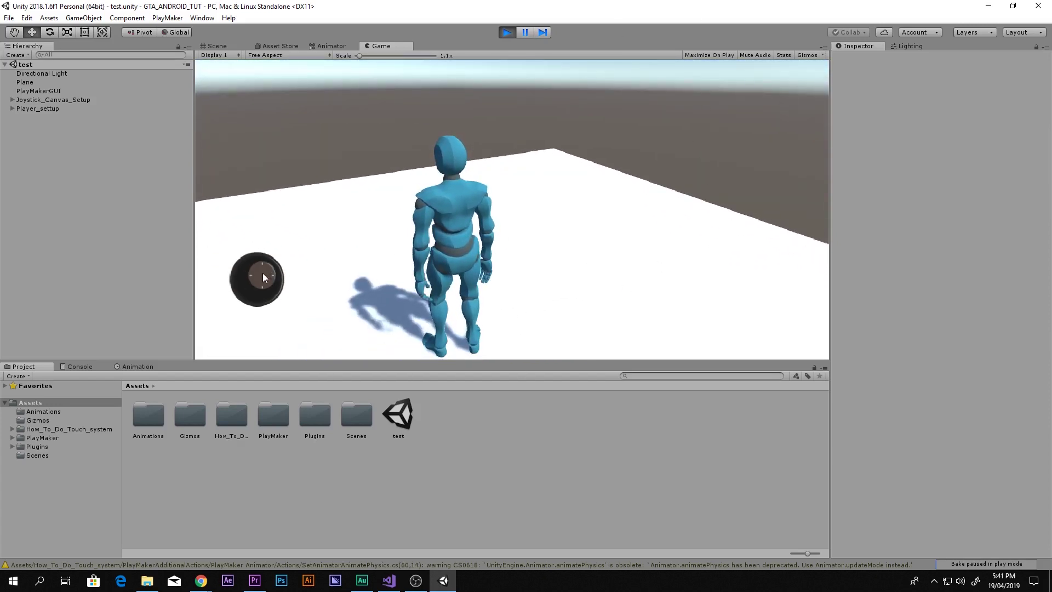
{"action": "left_click_drag", "start_coordinate": [262, 273], "coordinate": [170, 260]}
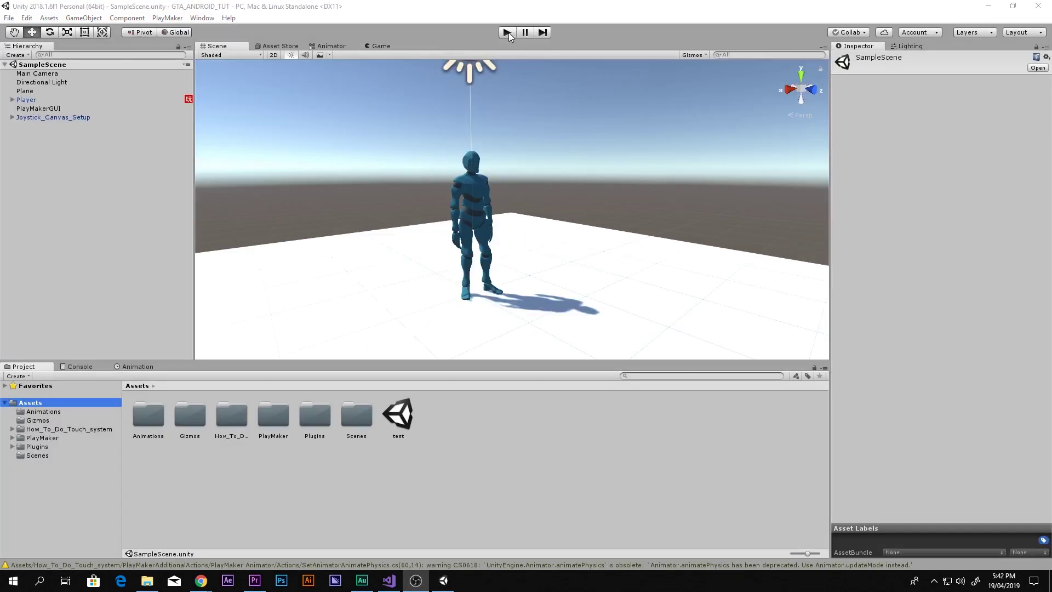
- Play SampleScene, try both on-screen joysticks, and stop the playback
{"action": "left_click", "coordinate": [507, 32]}
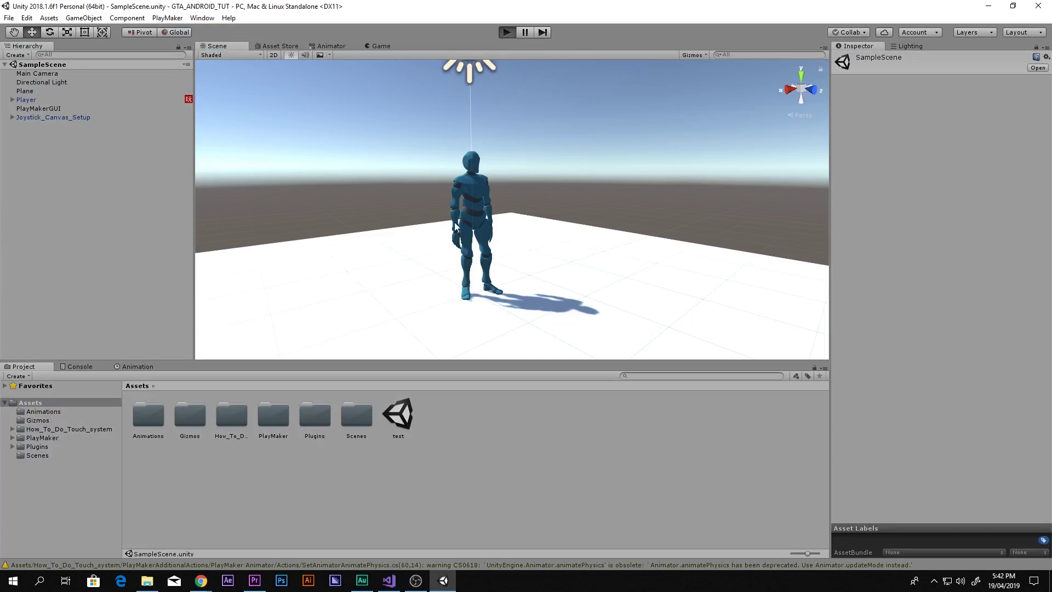
{"action": "left_click_drag", "start_coordinate": [255, 284], "coordinate": [274, 235]}
{"action": "left_click_drag", "start_coordinate": [749, 283], "coordinate": [612, 290]}
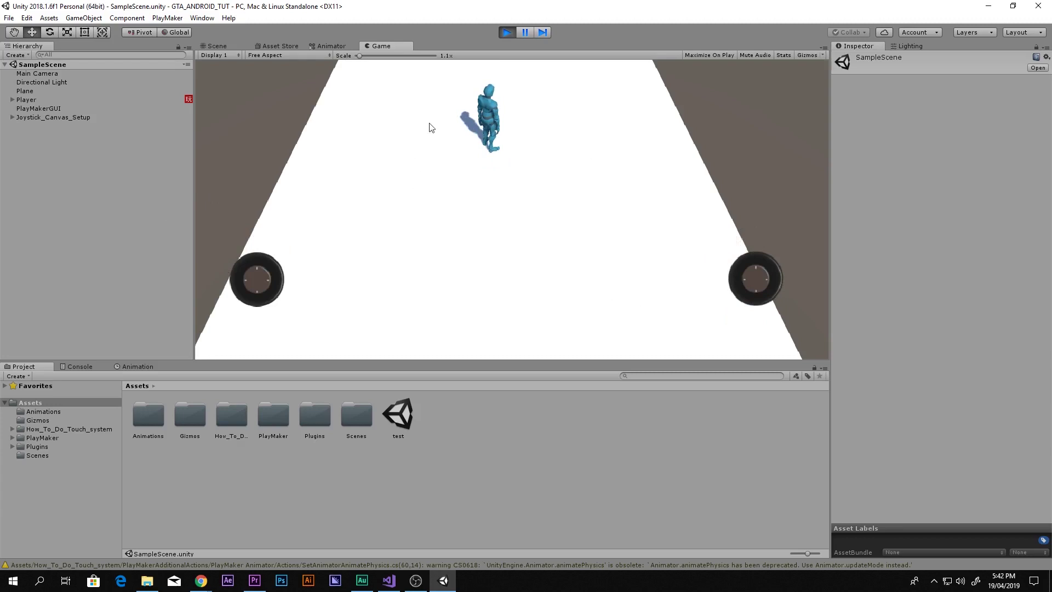
{"action": "left_click", "coordinate": [507, 32]}
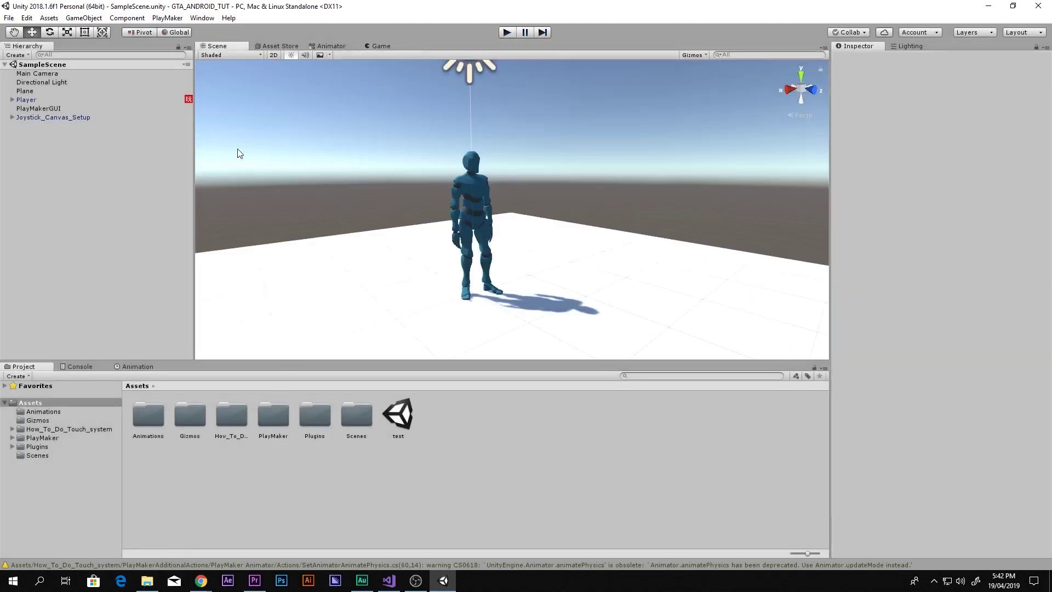
{"action": "right_click_drag", "start_coordinate": [237, 153], "coordinate": [258, 159]}
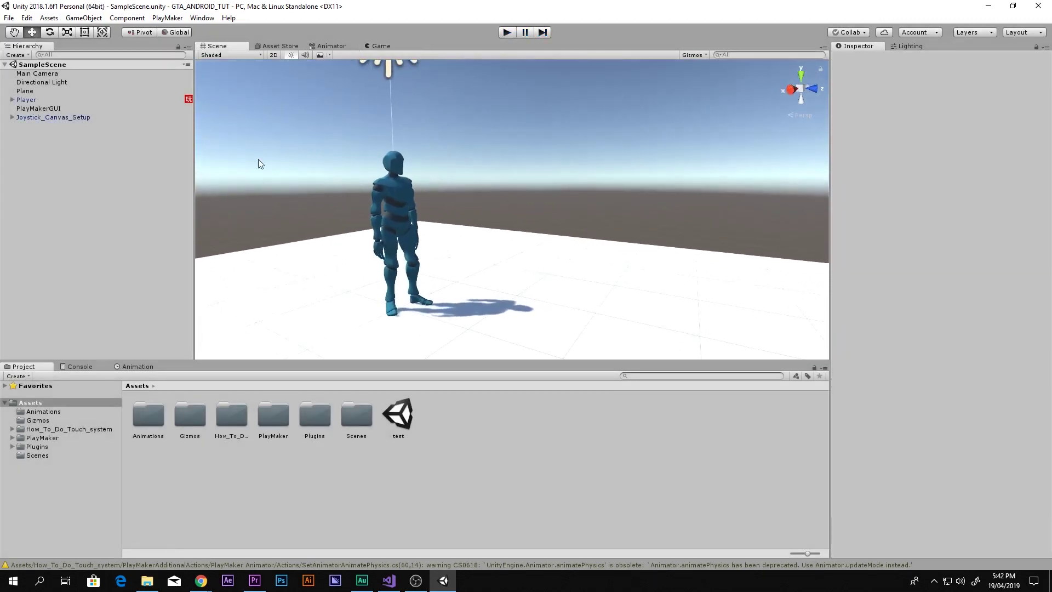
{"action": "key", "text": "alt+Tab"}
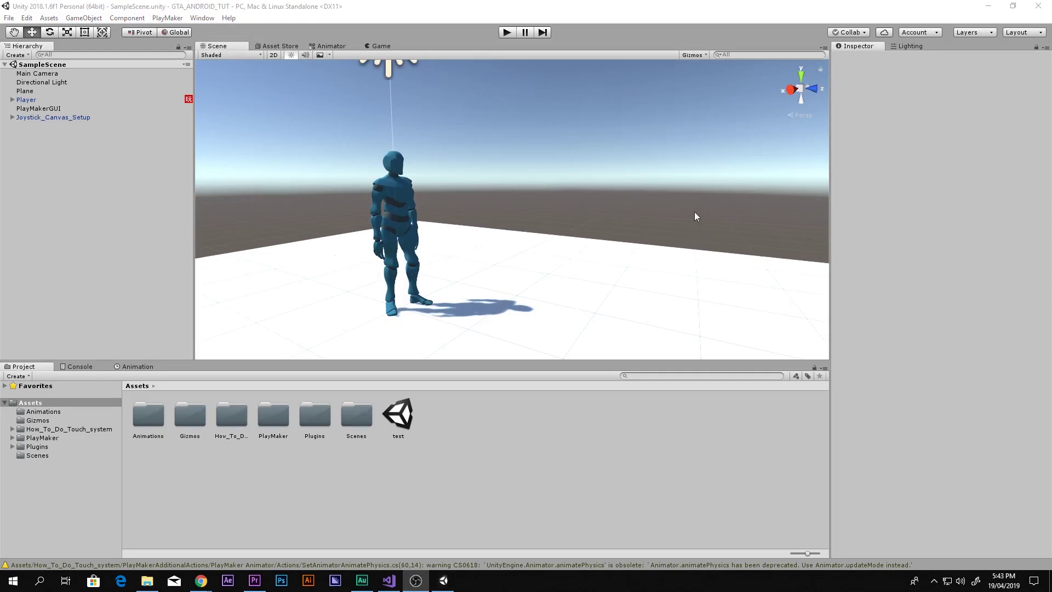
{"action": "left_click", "coordinate": [650, 213]}
- Create an empty object at the root of SampleScene and reset its transform
{"action": "right_click", "coordinate": [117, 186]}
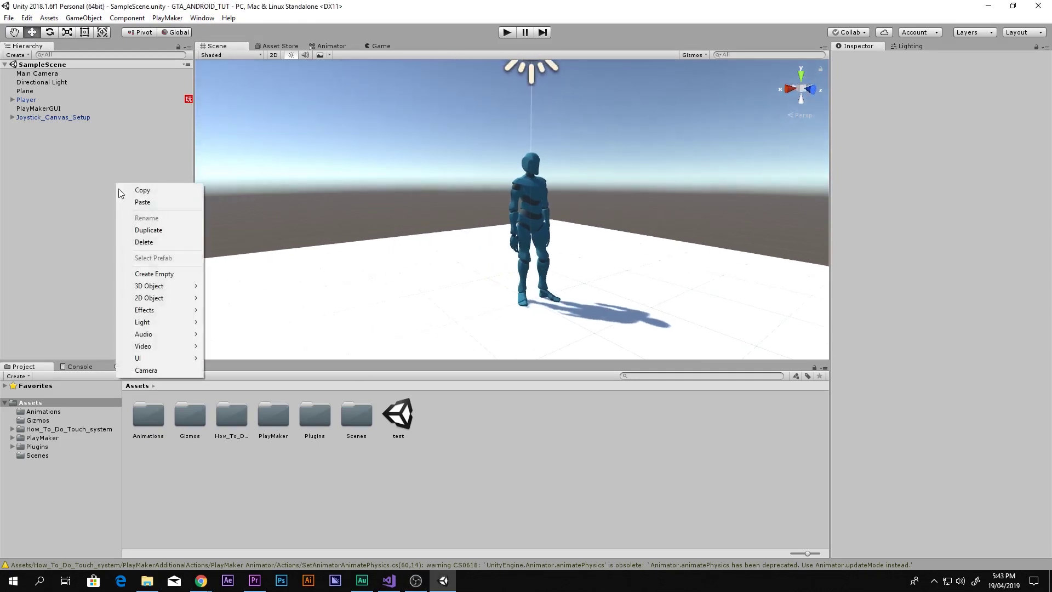
{"action": "left_click", "coordinate": [152, 274]}
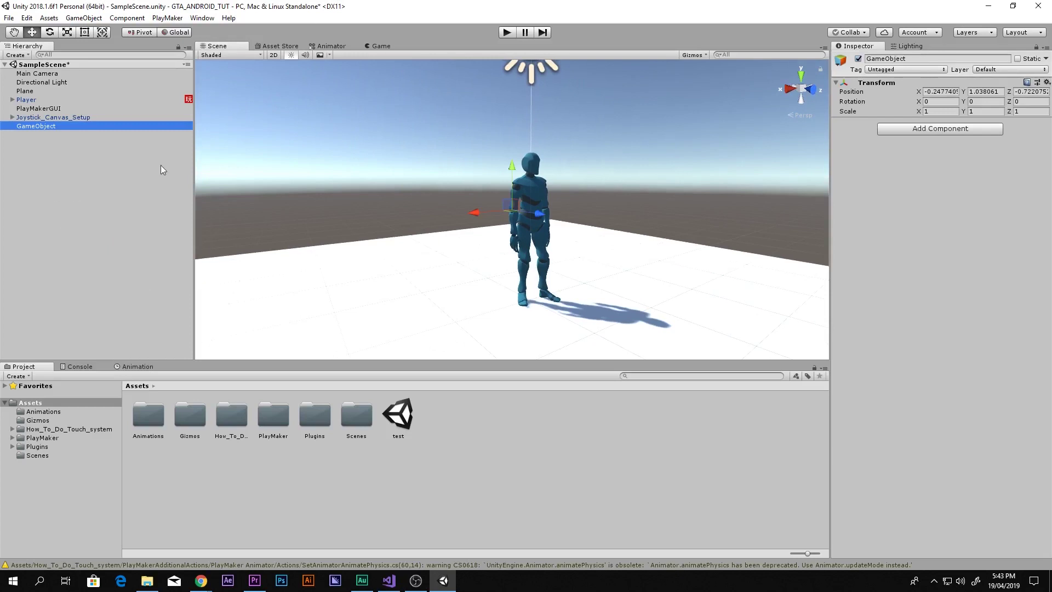
{"action": "left_click", "coordinate": [1046, 83]}
{"action": "left_click", "coordinate": [978, 98]}
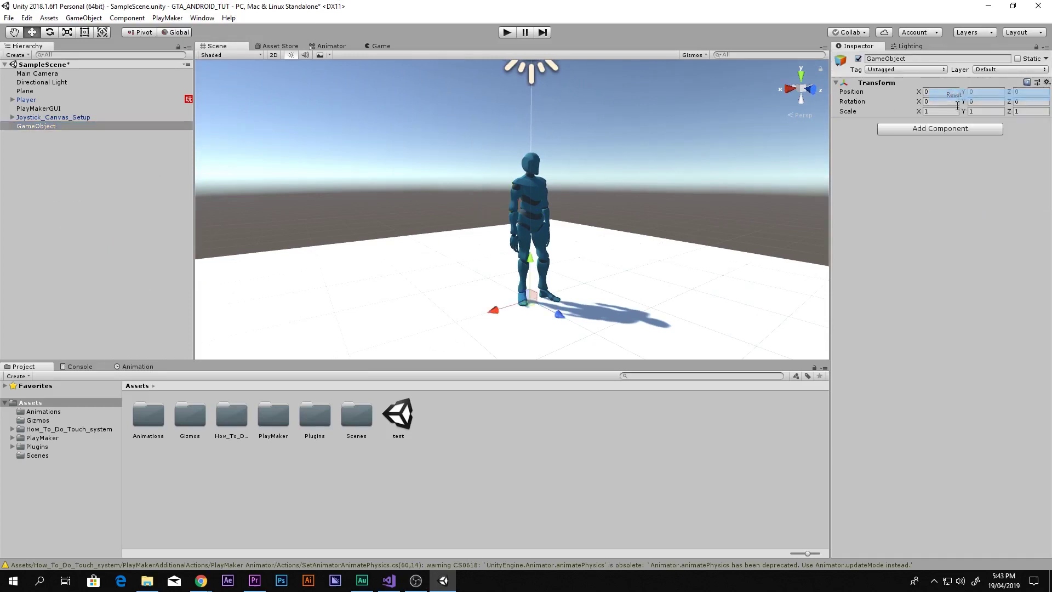
- Rename the new empty object as Player_setup
{"action": "middle_click_drag", "start_coordinate": [528, 298], "coordinate": [455, 271]}
{"action": "scroll", "coordinate": [507, 266], "scroll_direction": "down", "scroll_amount": 3}
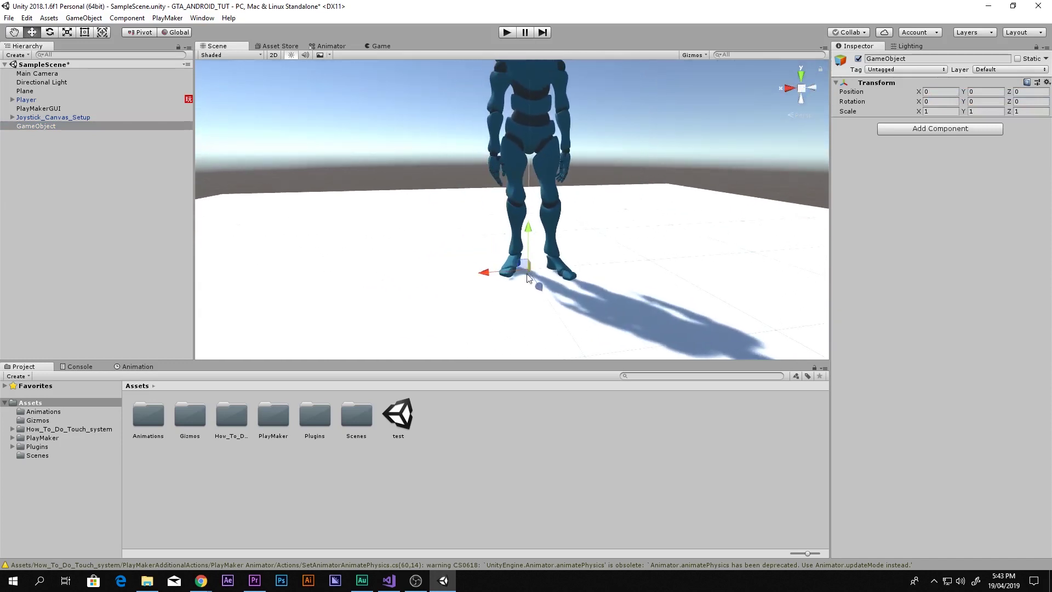
{"action": "left_click", "coordinate": [903, 57]}
{"action": "type", "text": "Pl"}
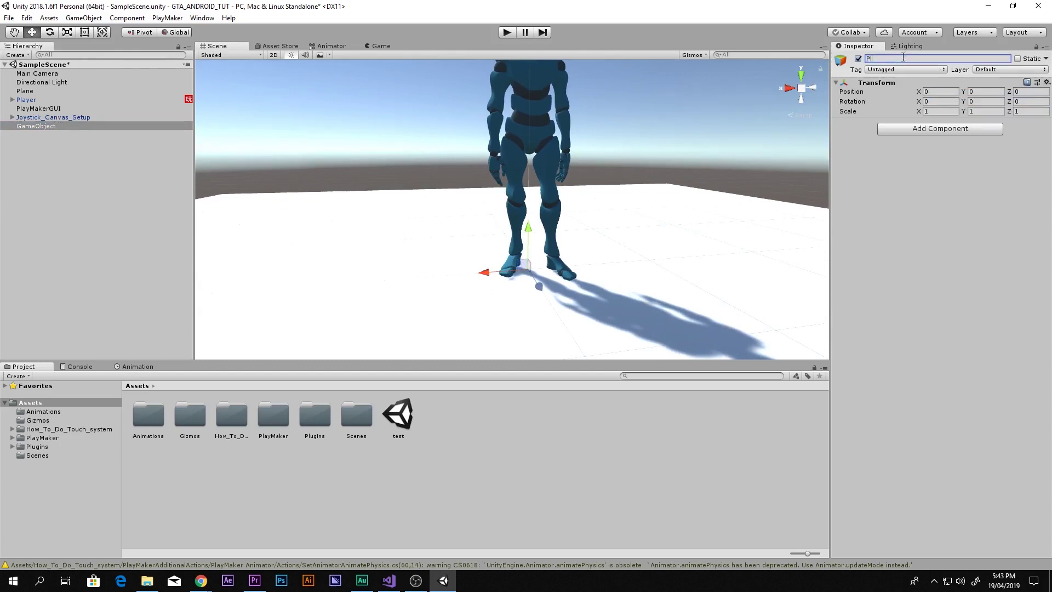
{"action": "type", "text": "ayer_setup"}
{"action": "left_click", "coordinate": [25, 164]}
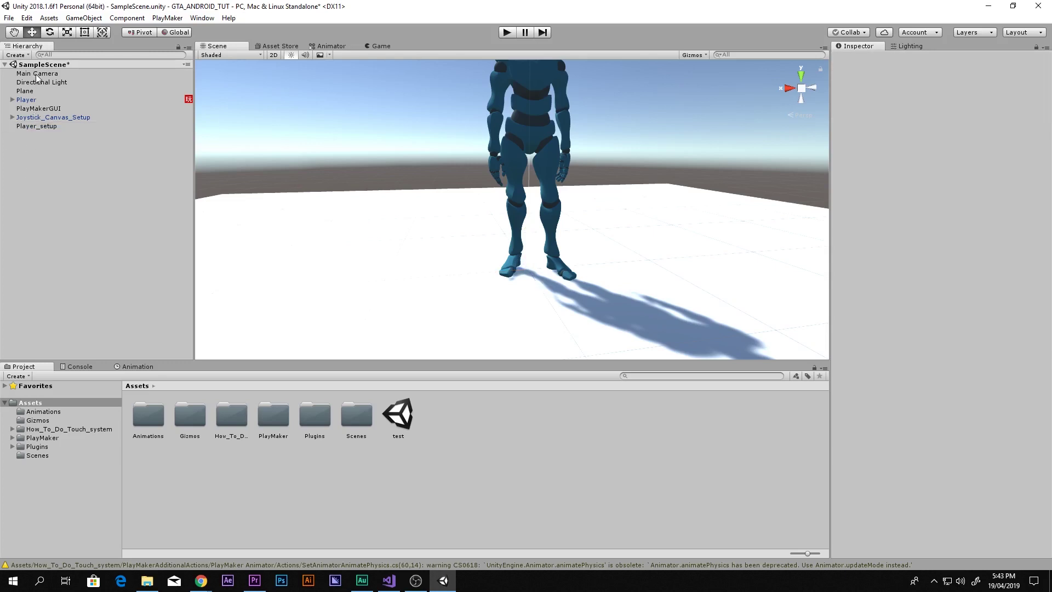
- Make Main Camera and Player children of Player_setup
{"action": "left_click", "coordinate": [27, 99]}
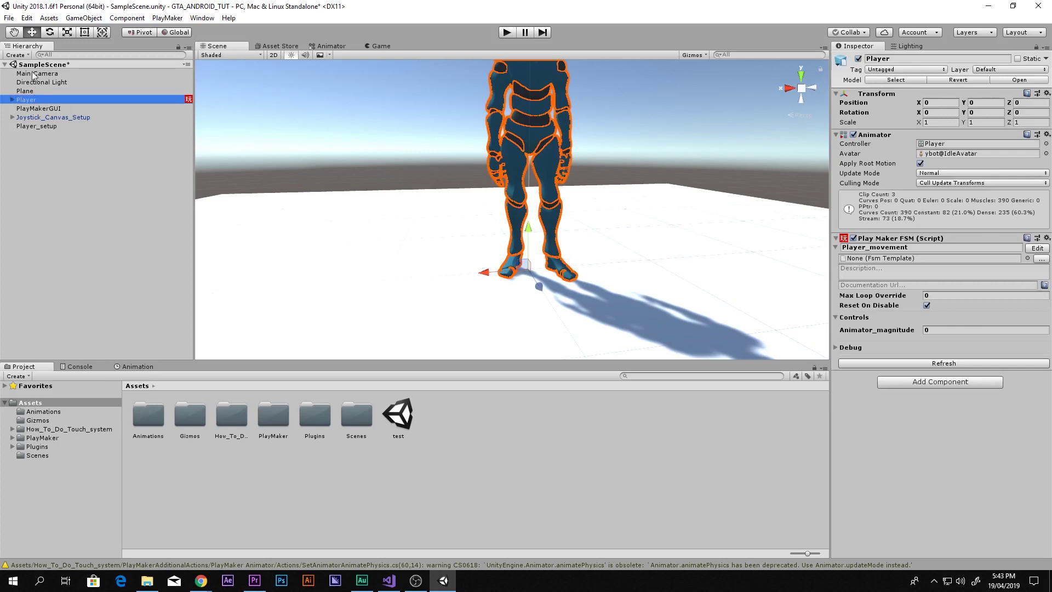
{"action": "left_click", "coordinate": [34, 73], "text": "ctrl"}
{"action": "left_click_drag", "start_coordinate": [34, 99], "coordinate": [34, 126]}
{"action": "left_click", "coordinate": [27, 110]}
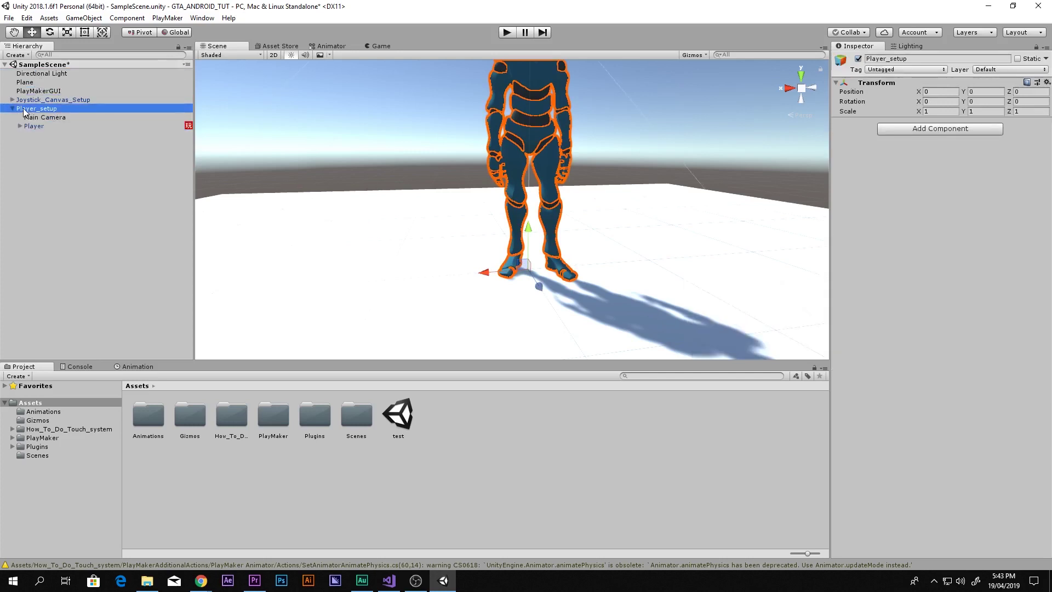
- Try moving Player_setup along the X axis with its children, undoing each move
{"action": "key", "text": "f"}
{"action": "left_click_drag", "start_coordinate": [473, 242], "coordinate": [481, 230]}
{"action": "key", "text": "ctrl+z"}
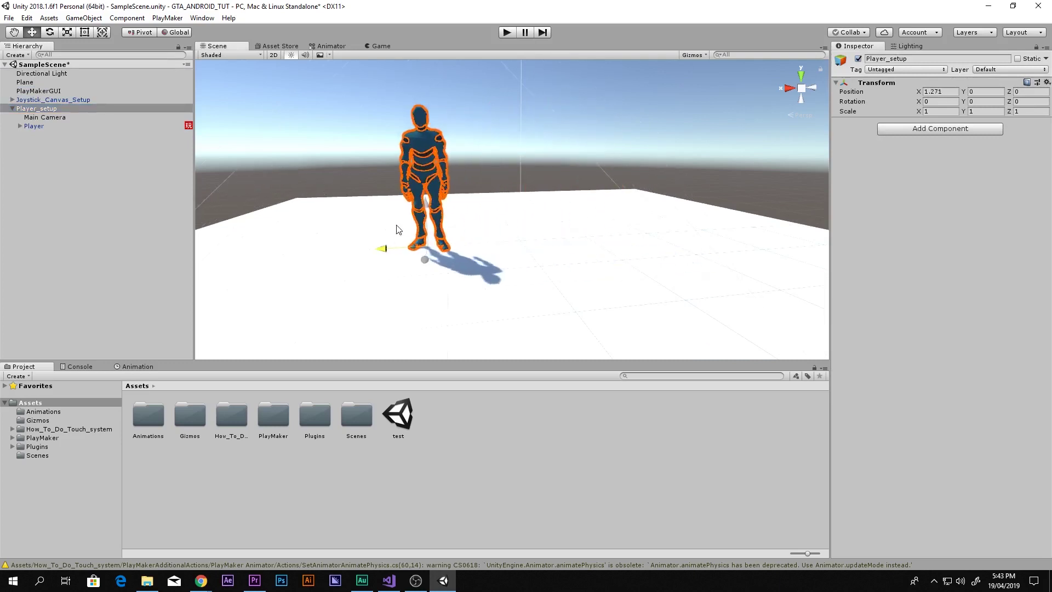
{"action": "key", "text": "f"}
{"action": "scroll", "coordinate": [371, 196], "scroll_direction": "down", "scroll_amount": 2}
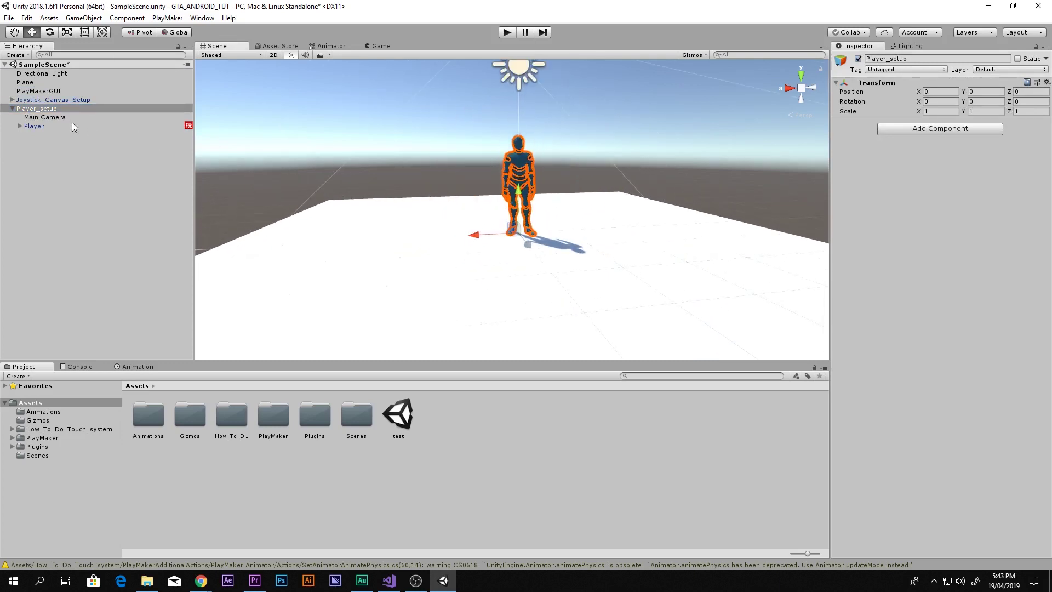
{"action": "scroll", "coordinate": [499, 179], "scroll_direction": "down", "scroll_amount": 3}
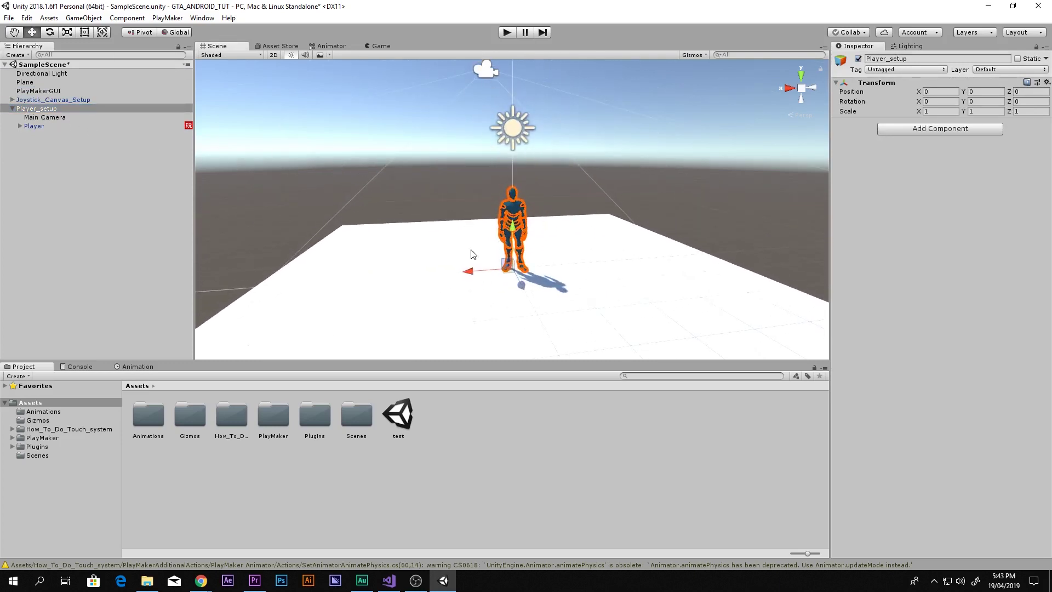
{"action": "left_click_drag", "start_coordinate": [479, 273], "coordinate": [367, 271]}
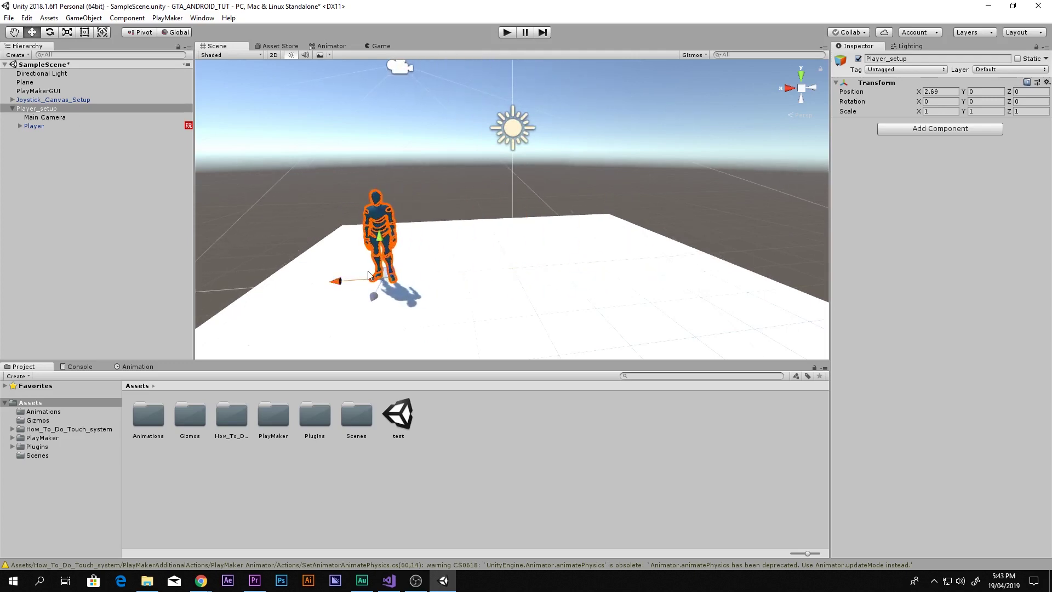
{"action": "key", "text": "ctrl+z"}
{"action": "scroll", "coordinate": [472, 241], "scroll_direction": "up", "scroll_amount": 3}
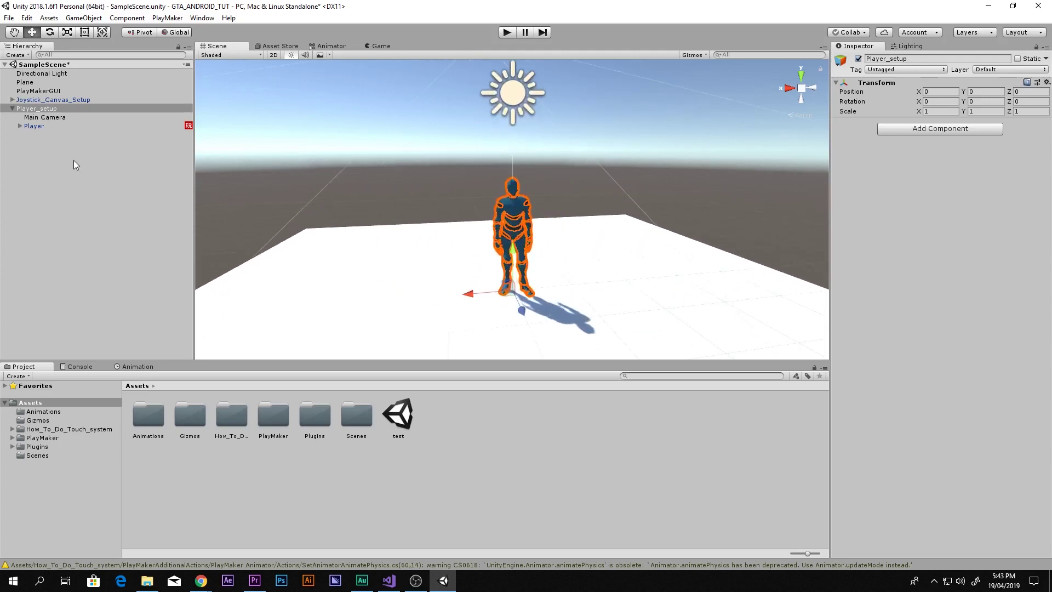
- Reorder the children of Player_setup so that Player comes before Main Camera
{"action": "left_click", "coordinate": [46, 125]}
{"action": "left_click_drag", "start_coordinate": [34, 125], "coordinate": [33, 114]}
{"action": "left_click", "coordinate": [38, 126]}
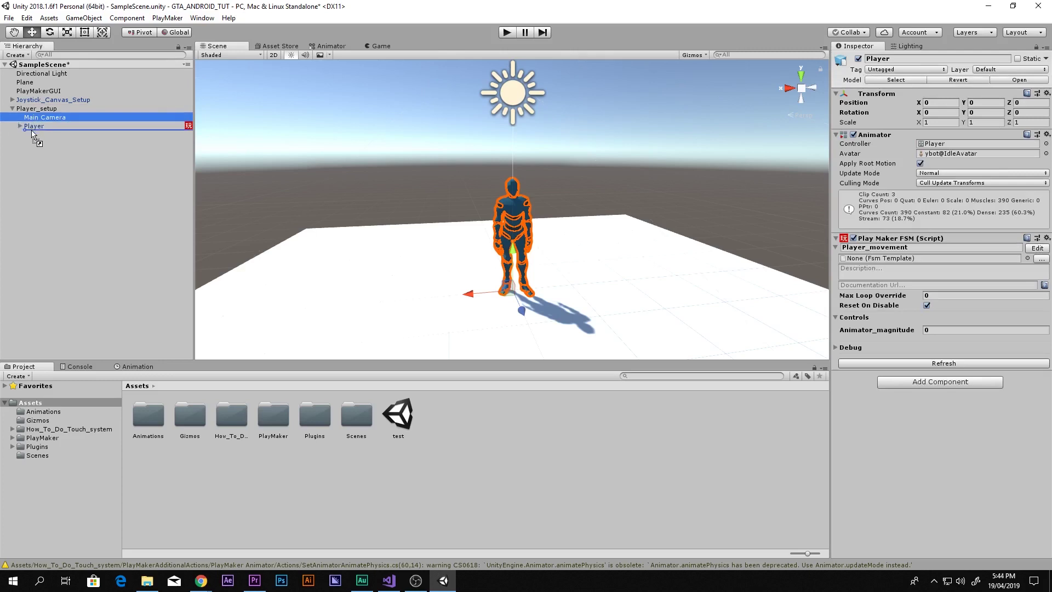
{"action": "left_click", "coordinate": [28, 117]}
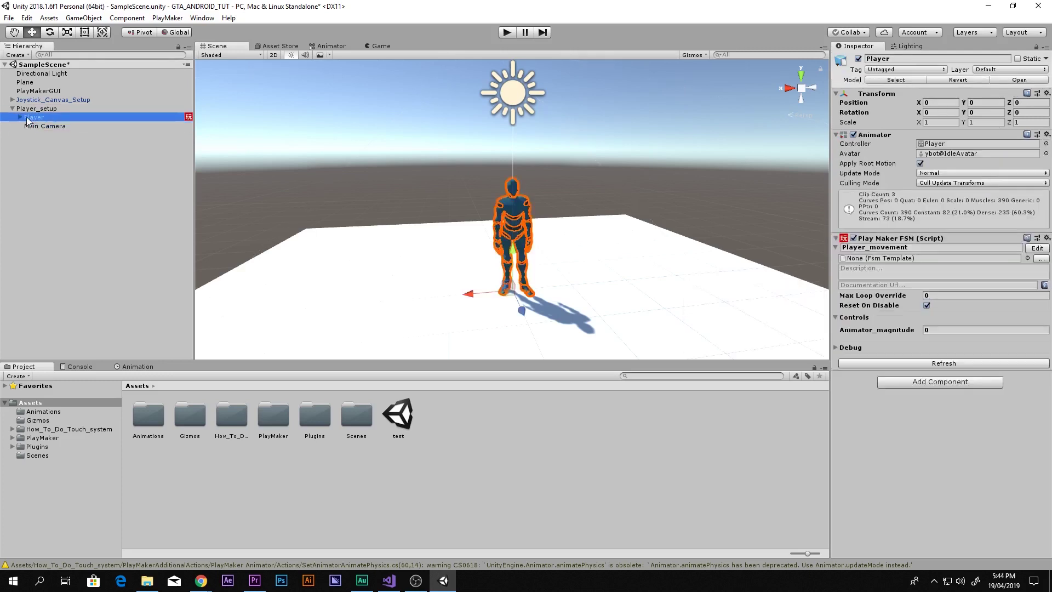
- Create an empty child object under Player and name it cam_follow
{"action": "right_click", "coordinate": [36, 119]}
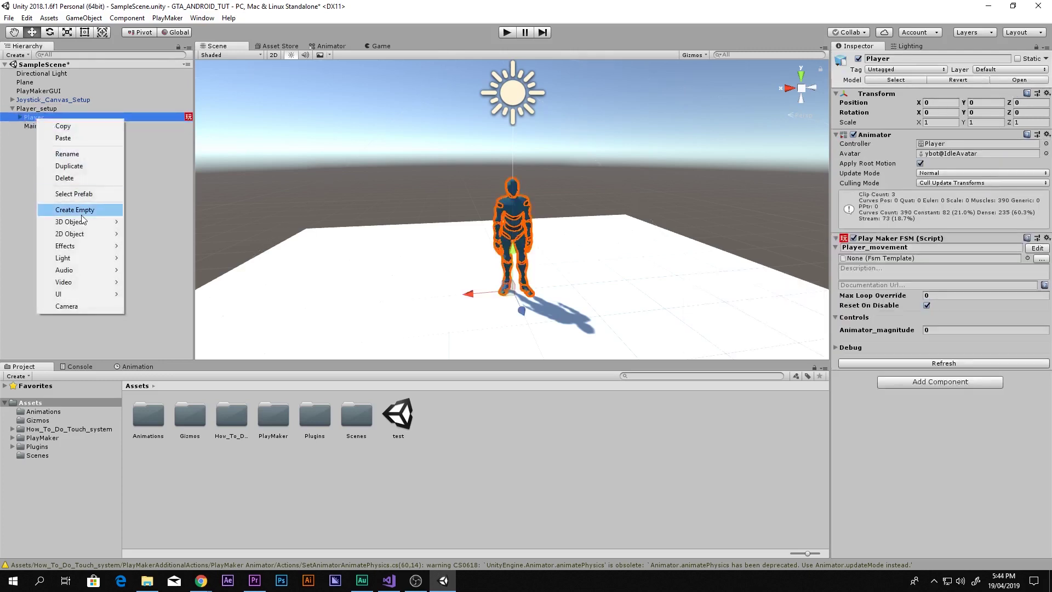
{"action": "right_click", "coordinate": [33, 116]}
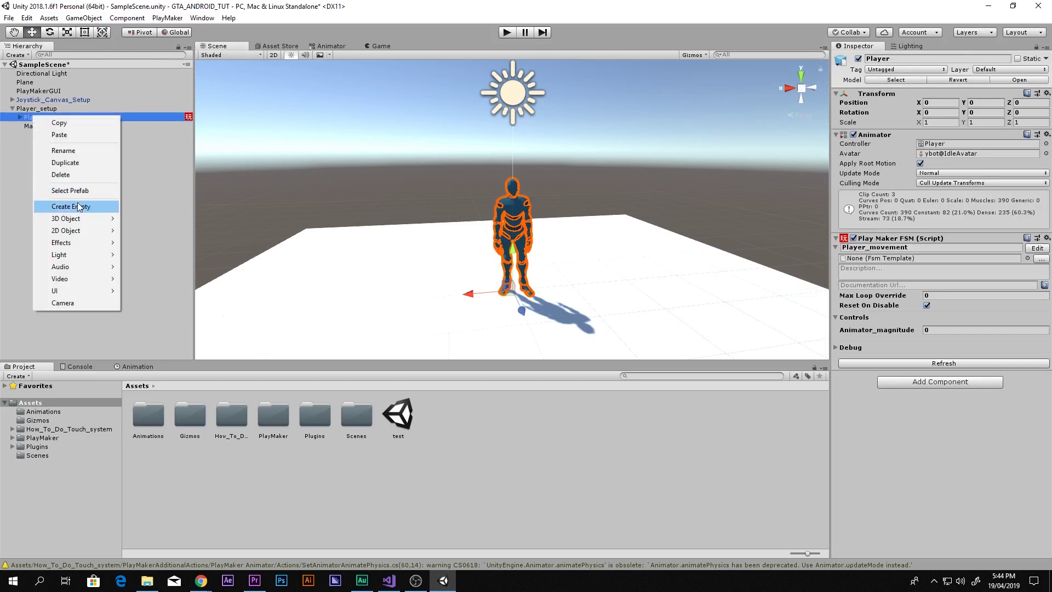
{"action": "left_click", "coordinate": [78, 207]}
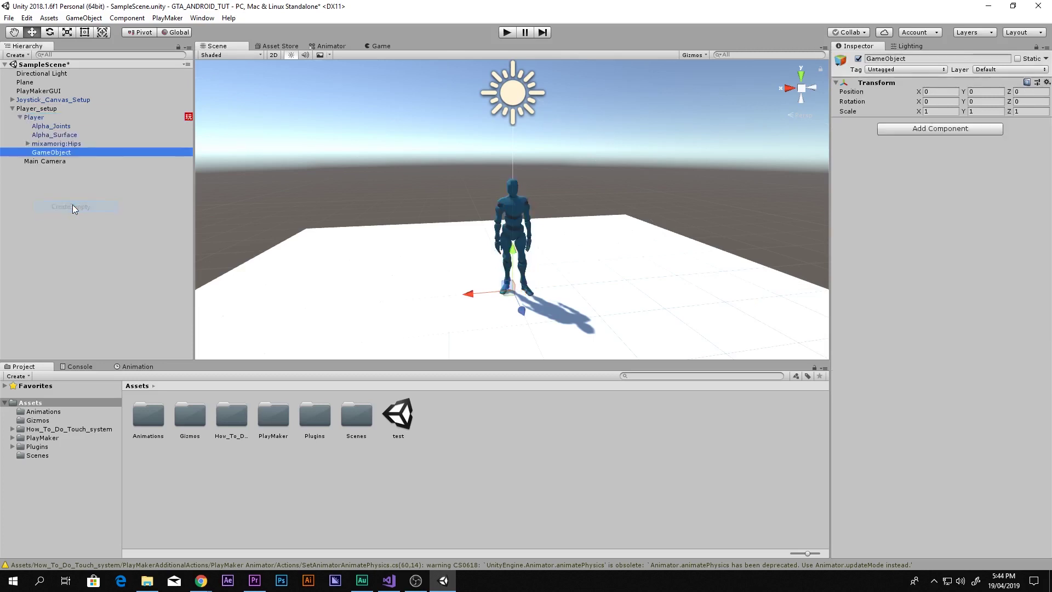
{"action": "left_click", "coordinate": [915, 59]}
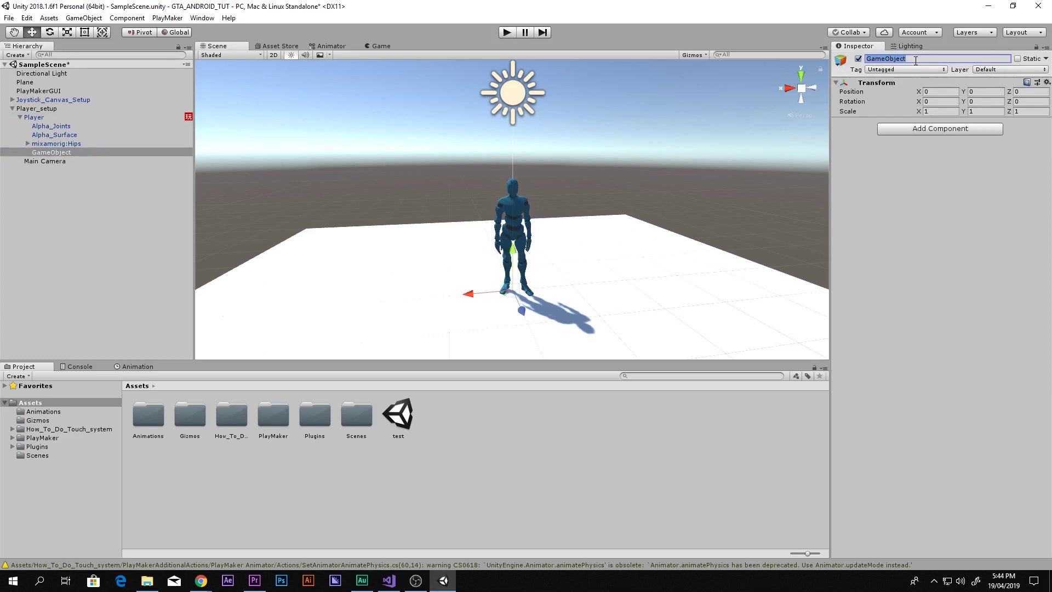
{"action": "type", "text": "cam_follow"}
{"action": "left_click", "coordinate": [21, 118]}
{"action": "left_click", "coordinate": [20, 117]}
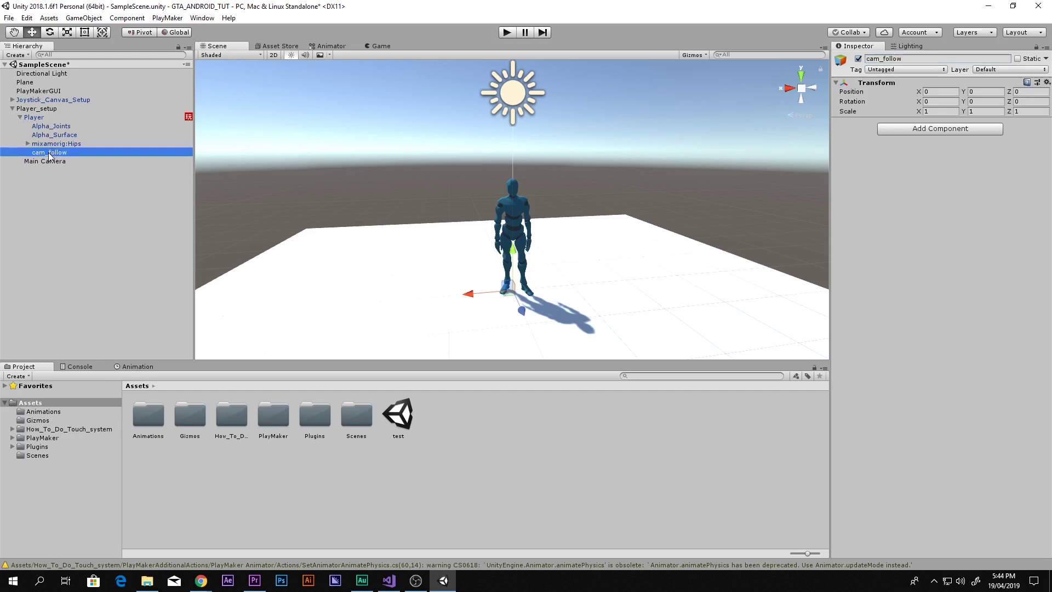
- Duplicate cam_follow and place the copy directly under Player_setup, above Player
{"action": "left_click", "coordinate": [50, 153]}
{"action": "key", "text": "Return"}
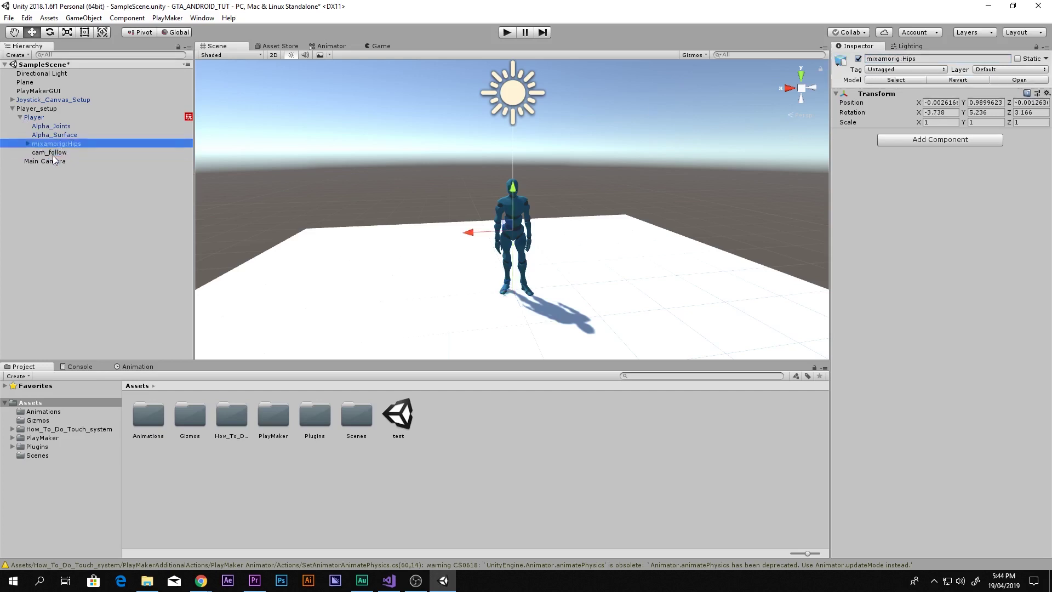
{"action": "key", "text": "ctrl+d"}
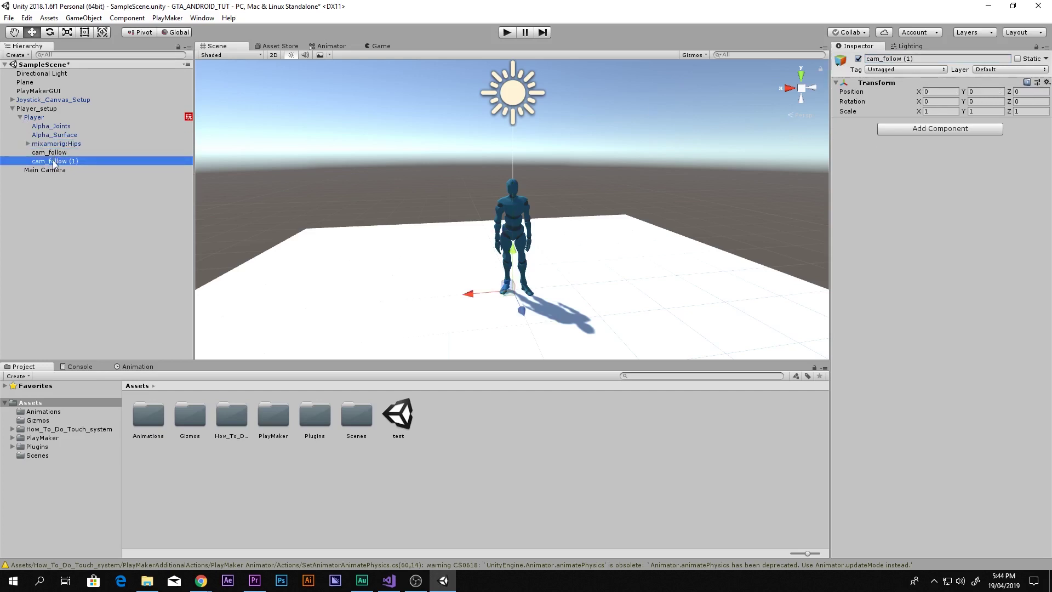
{"action": "left_click_drag", "start_coordinate": [53, 164], "coordinate": [40, 115]}
{"action": "left_click", "coordinate": [20, 126]}
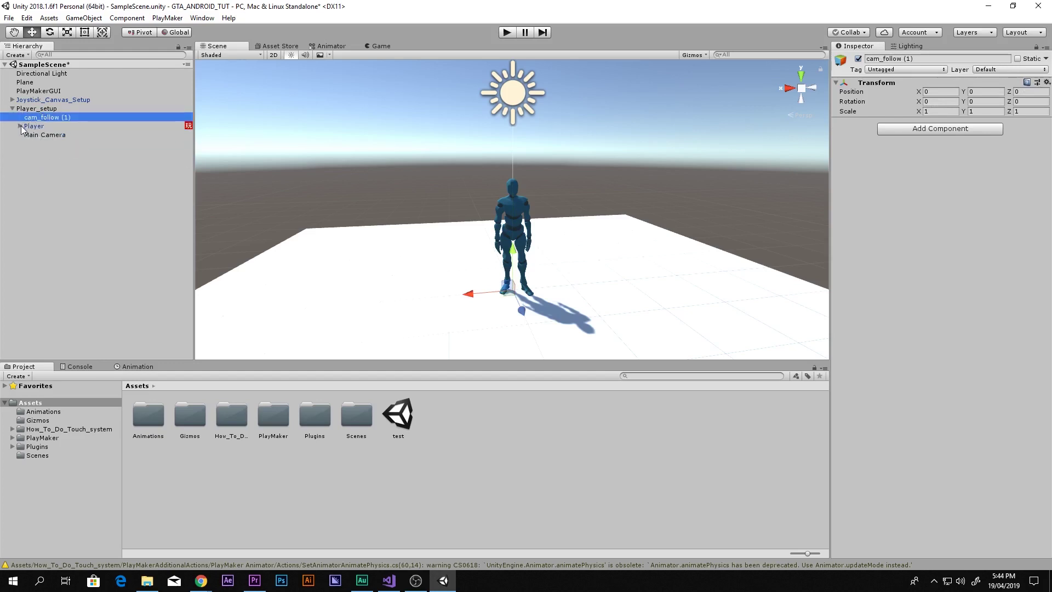
{"action": "left_click", "coordinate": [21, 126]}
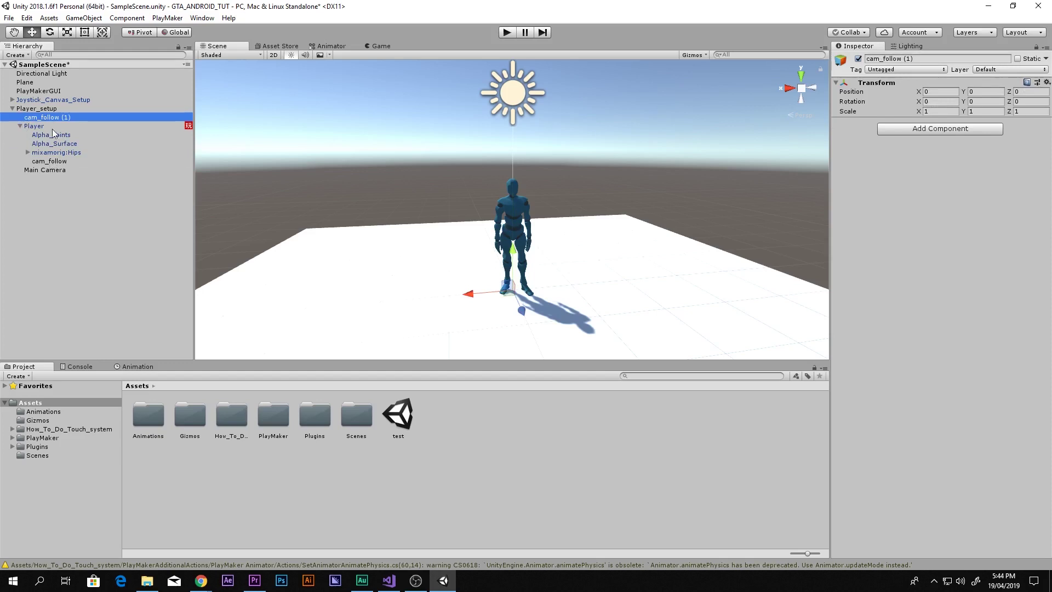
{"action": "left_click", "coordinate": [22, 126]}
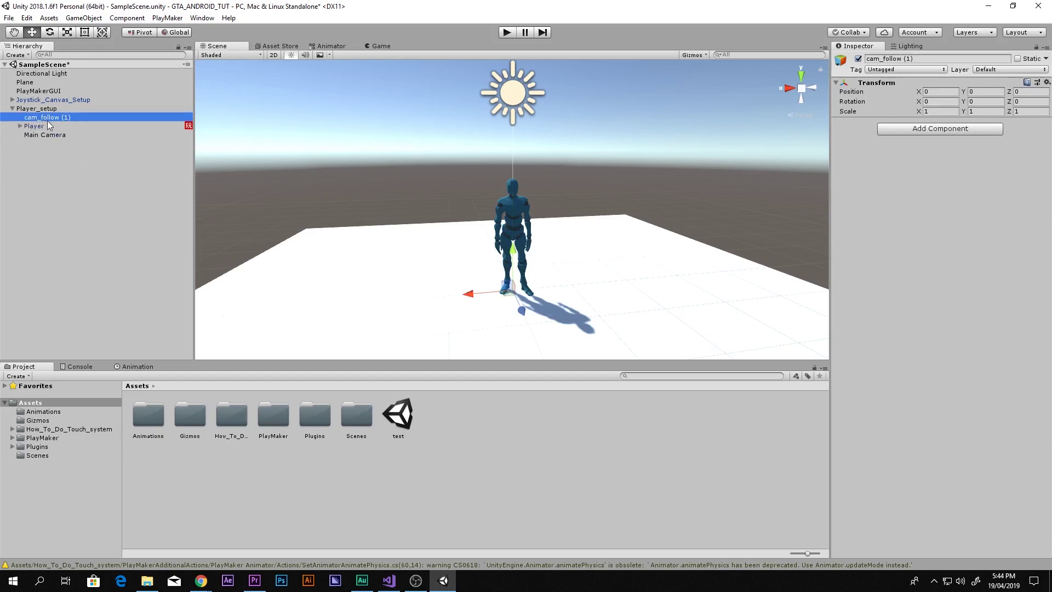
- Rename the cam_follow copy under Player_setup as CAM_BASE and make Main Camera its child
{"action": "left_click", "coordinate": [32, 109]}
{"action": "left_click", "coordinate": [44, 117]}
{"action": "left_click", "coordinate": [941, 58]}
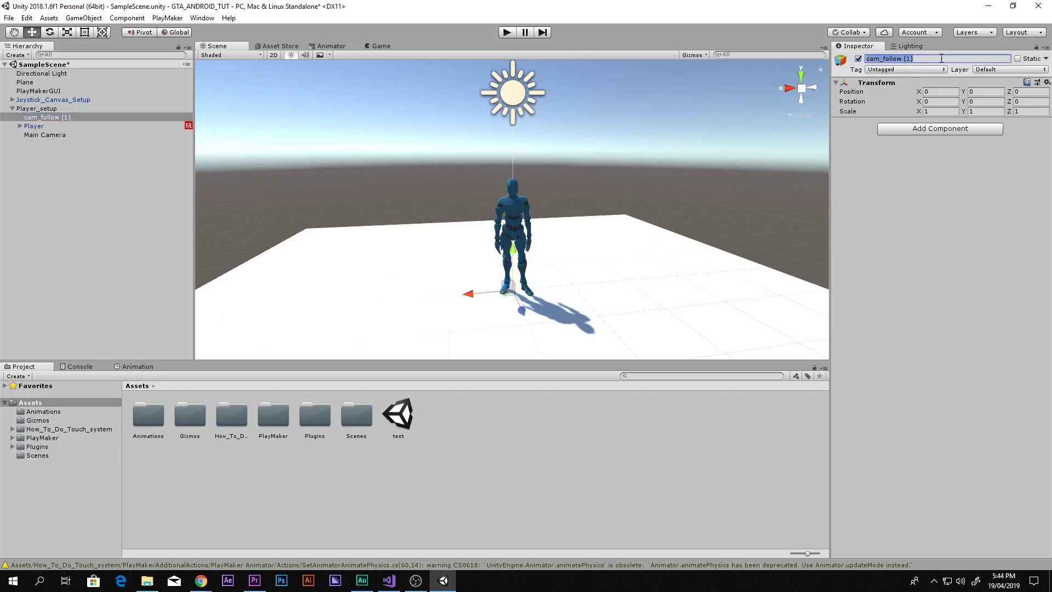
{"action": "type", "text": "CAM_BASE"}
{"action": "key", "text": "Return"}
{"action": "left_click_drag", "start_coordinate": [34, 137], "coordinate": [47, 118]}
{"action": "left_click", "coordinate": [47, 118]}
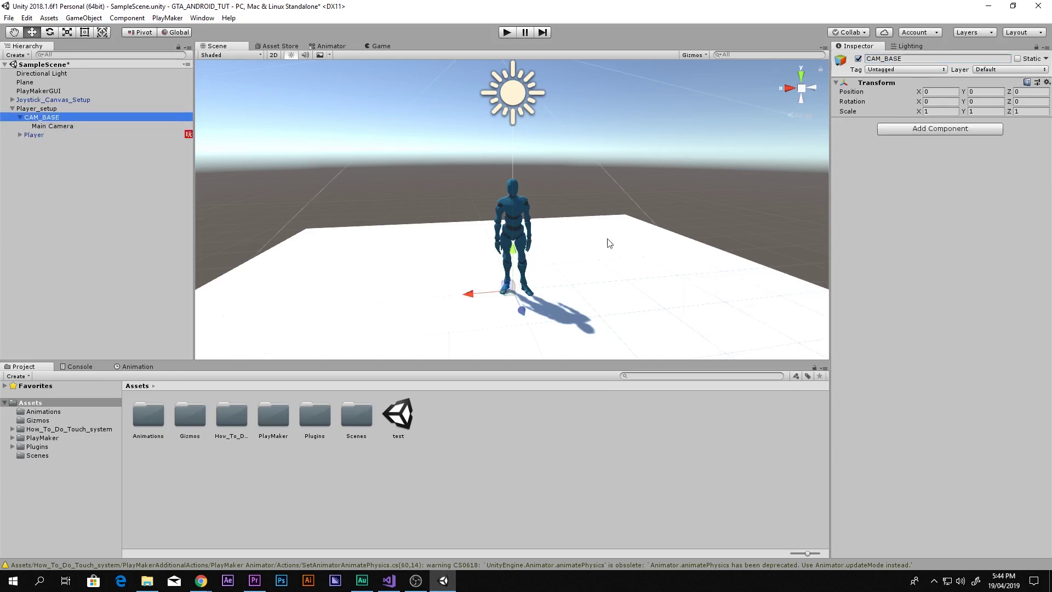
- Select cam_follow and CAM_BASE together and raise them along Y to the character's waist, at about 0.94
{"action": "right_click_drag", "start_coordinate": [609, 242], "coordinate": [768, 127]}
{"action": "left_click", "coordinate": [798, 81]}
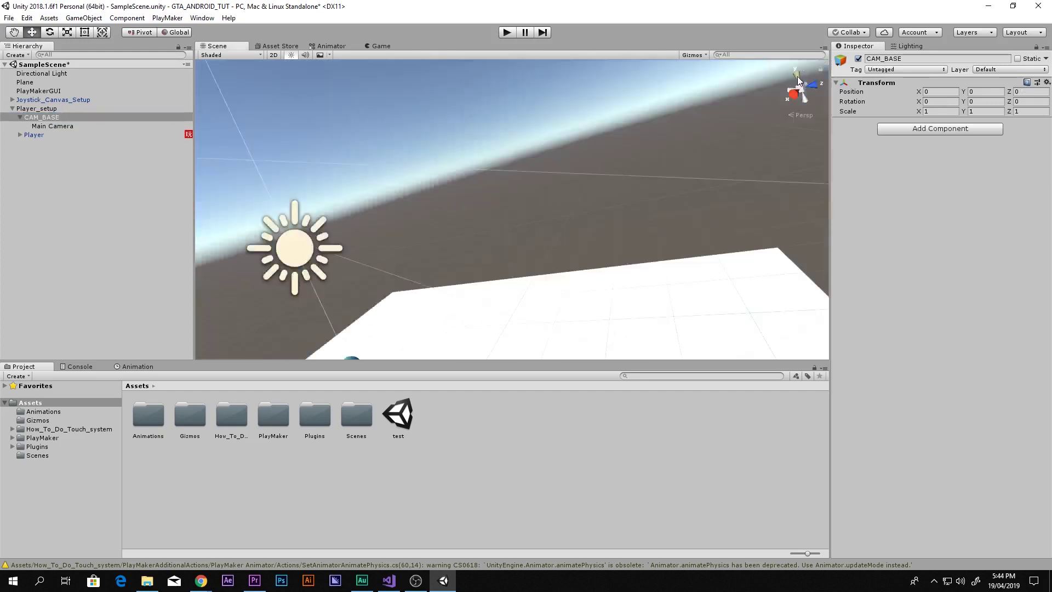
{"action": "right_click_drag", "start_coordinate": [657, 165], "coordinate": [563, 237]}
{"action": "left_click", "coordinate": [792, 89]}
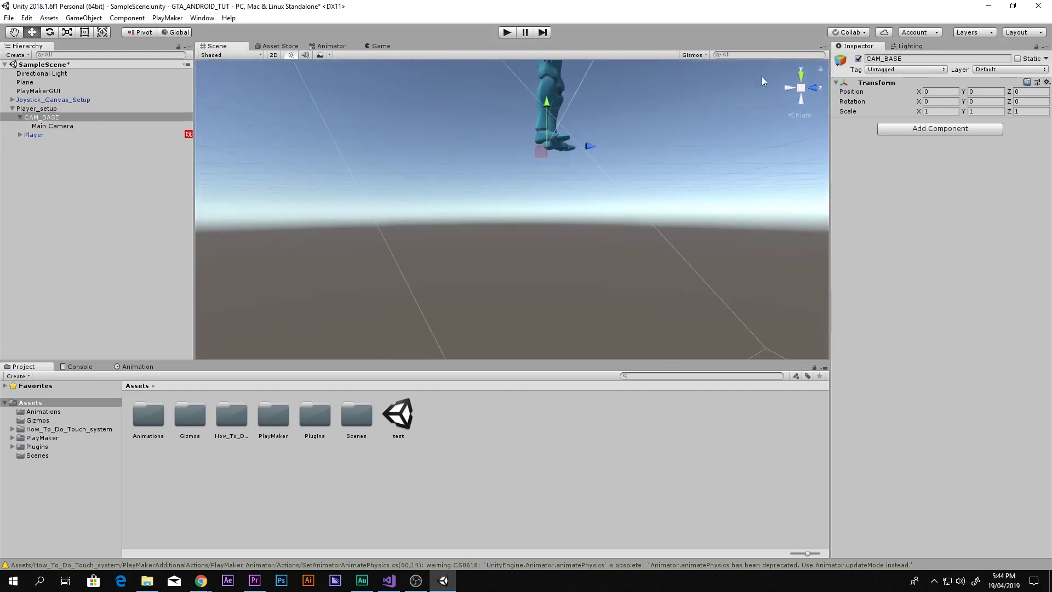
{"action": "left_click", "coordinate": [799, 87]}
{"action": "scroll", "coordinate": [564, 208], "scroll_direction": "up", "scroll_amount": 5}
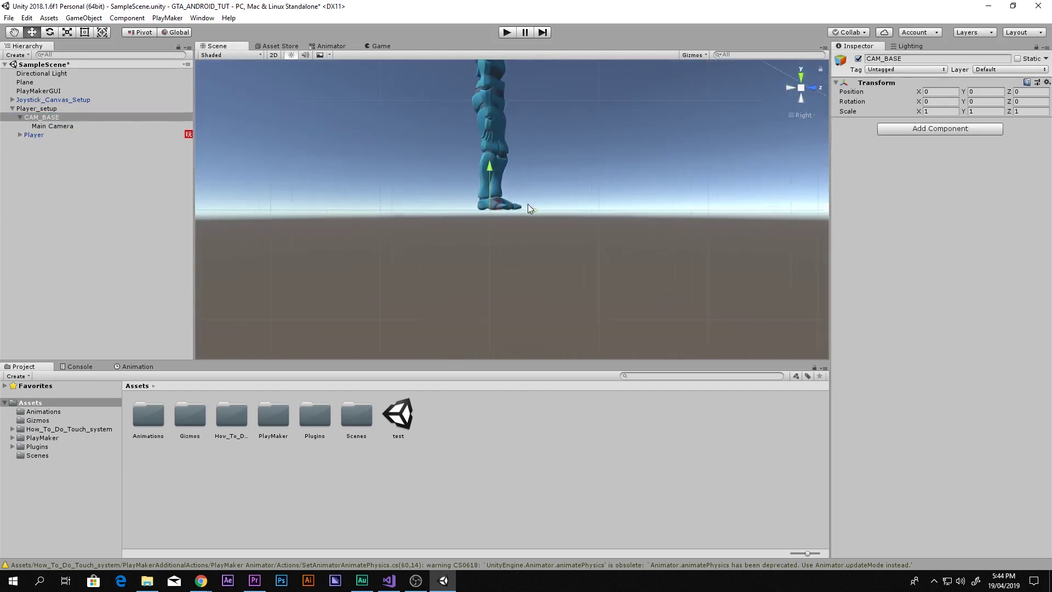
{"action": "left_click", "coordinate": [20, 118]}
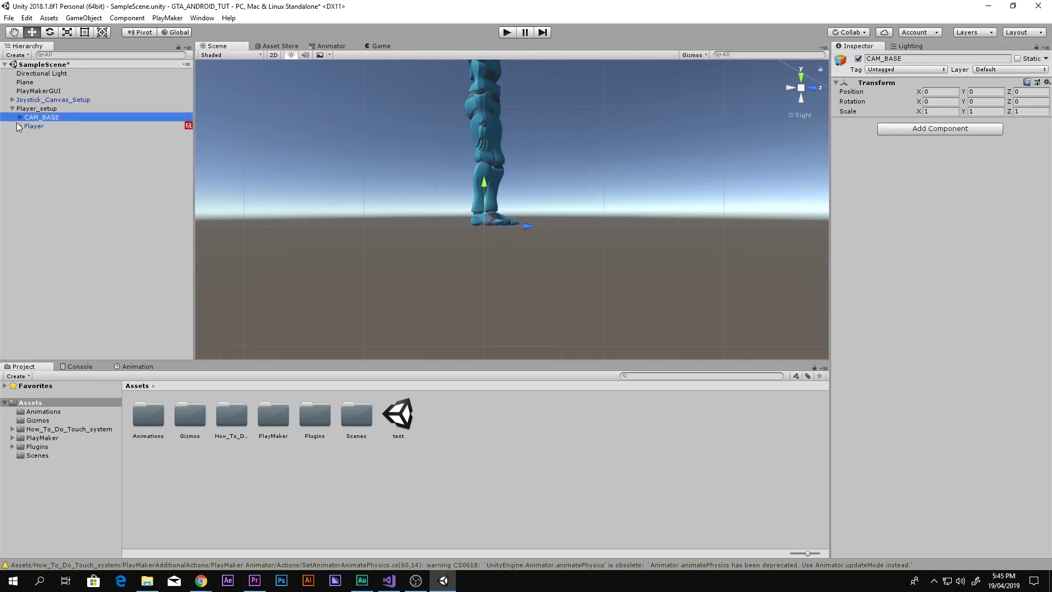
{"action": "left_click", "coordinate": [20, 126]}
{"action": "left_click", "coordinate": [44, 162]}
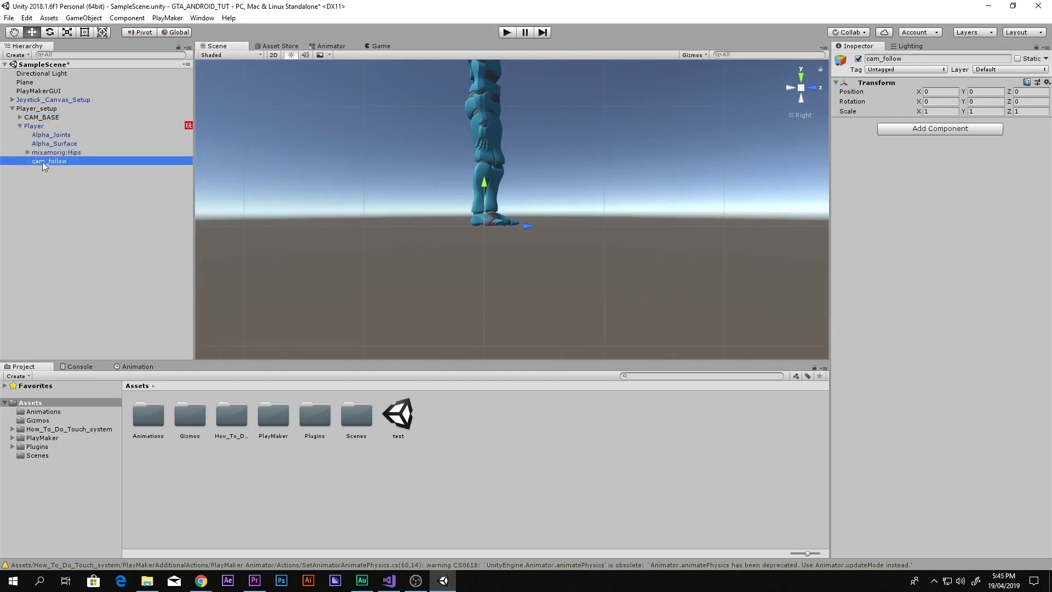
{"action": "left_click", "coordinate": [41, 117], "text": "ctrl"}
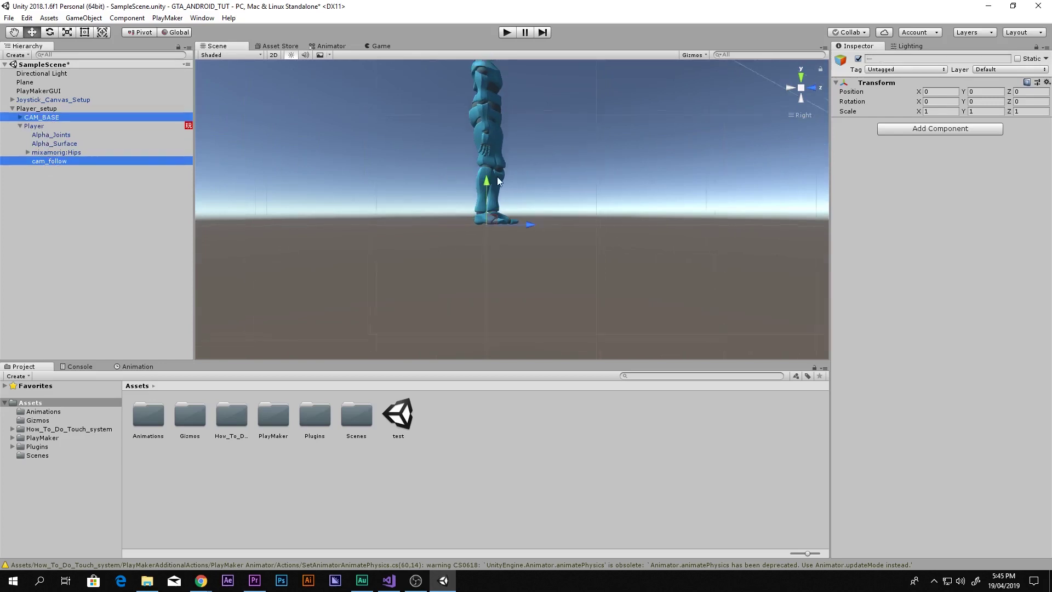
{"action": "middle_click_drag", "start_coordinate": [498, 177], "coordinate": [444, 240]}
{"action": "left_click_drag", "start_coordinate": [436, 242], "coordinate": [436, 140]}
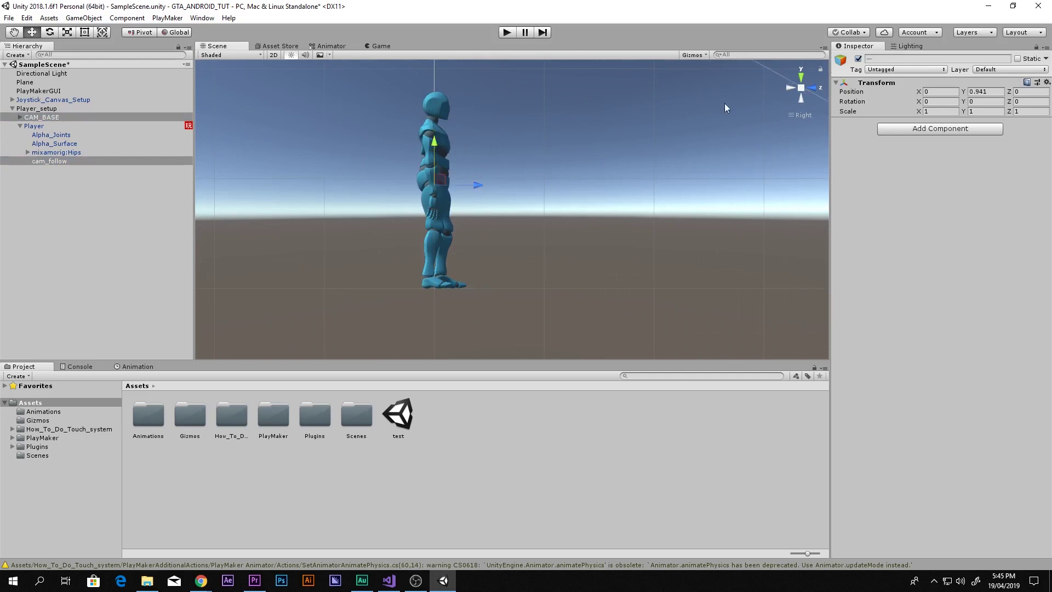
- Fine-tune cam_follow and CAM_BASE together at the character's hips, to about X -0.015 and Y 0.904, and check each object's position
{"action": "left_click", "coordinate": [812, 88]}
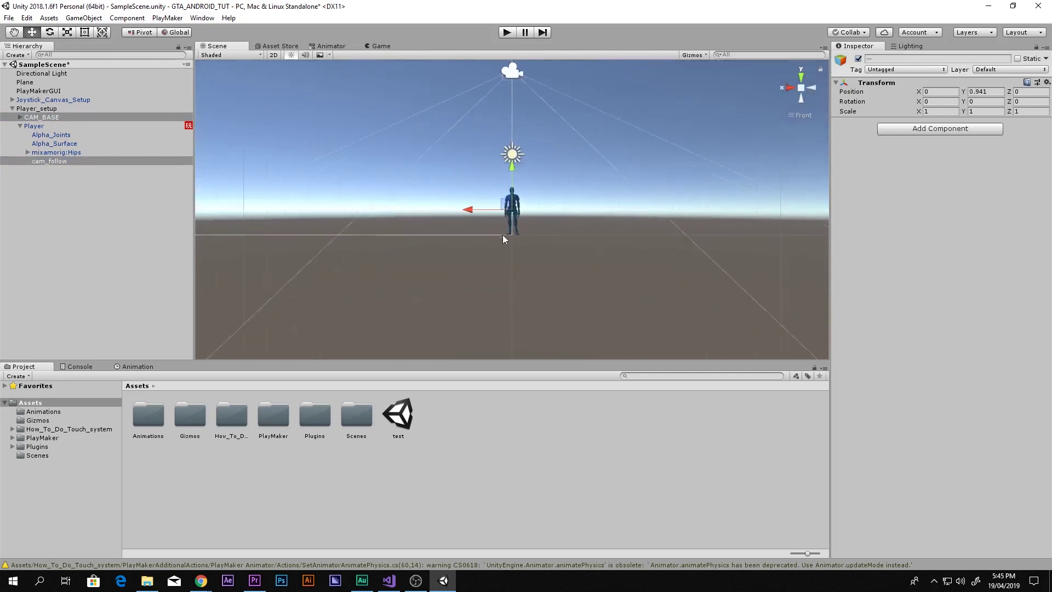
{"action": "scroll", "coordinate": [507, 216], "scroll_direction": "up", "scroll_amount": 5}
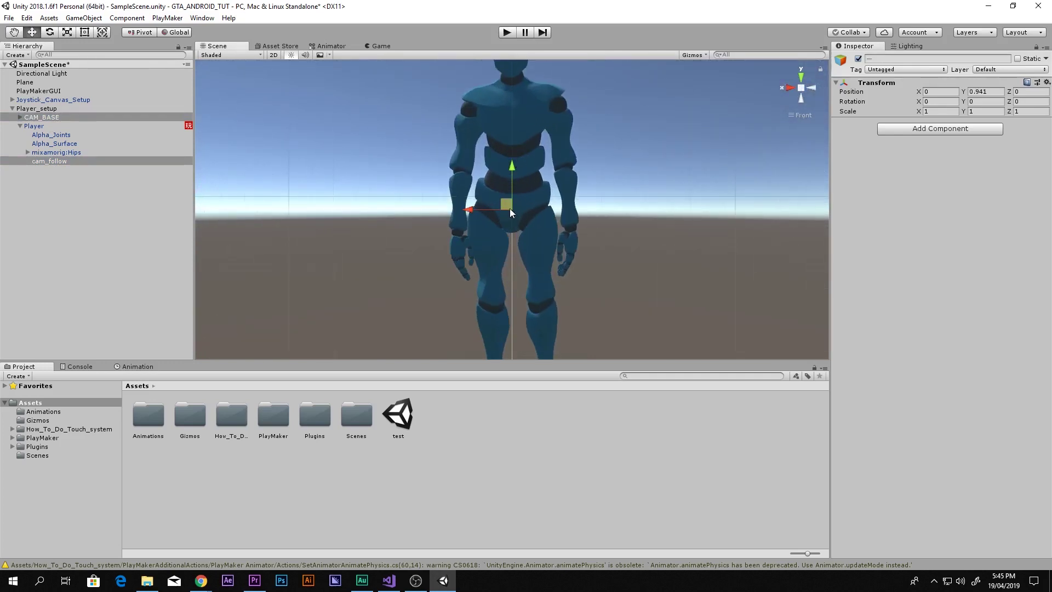
{"action": "left_click_drag", "start_coordinate": [509, 208], "coordinate": [507, 211]}
{"action": "left_click", "coordinate": [51, 161]}
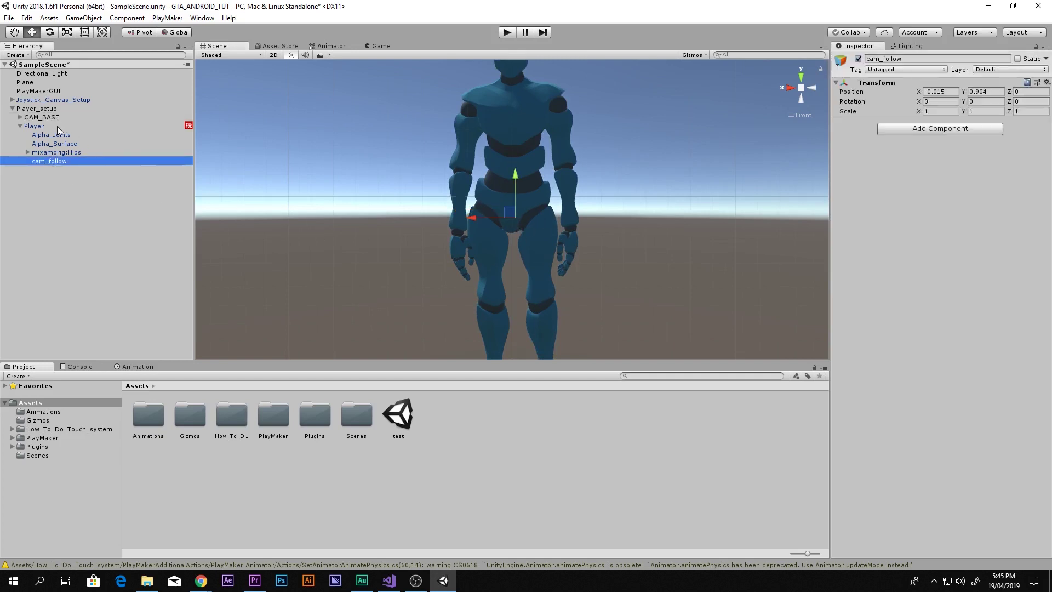
{"action": "left_click", "coordinate": [42, 117]}
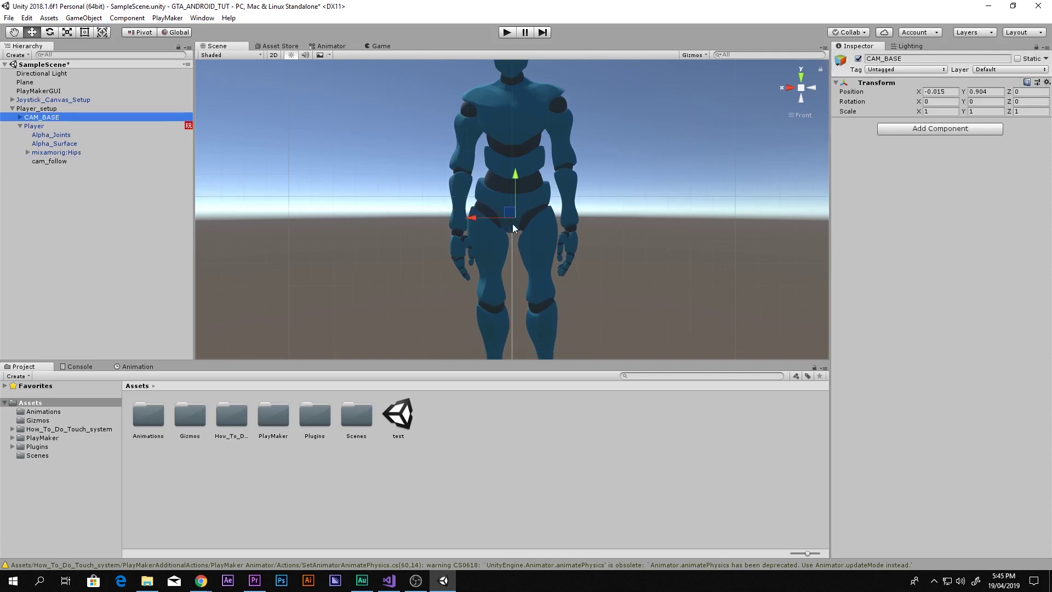
{"action": "left_click", "coordinate": [100, 161]}
{"action": "left_click", "coordinate": [64, 118]}
{"action": "left_click", "coordinate": [67, 163]}
- Place Main Camera behind the player at about Y 0.68, Z -1.16, tilted about 16.3° on X, and dock the Game view beside the Project window
{"action": "left_click", "coordinate": [21, 125]}
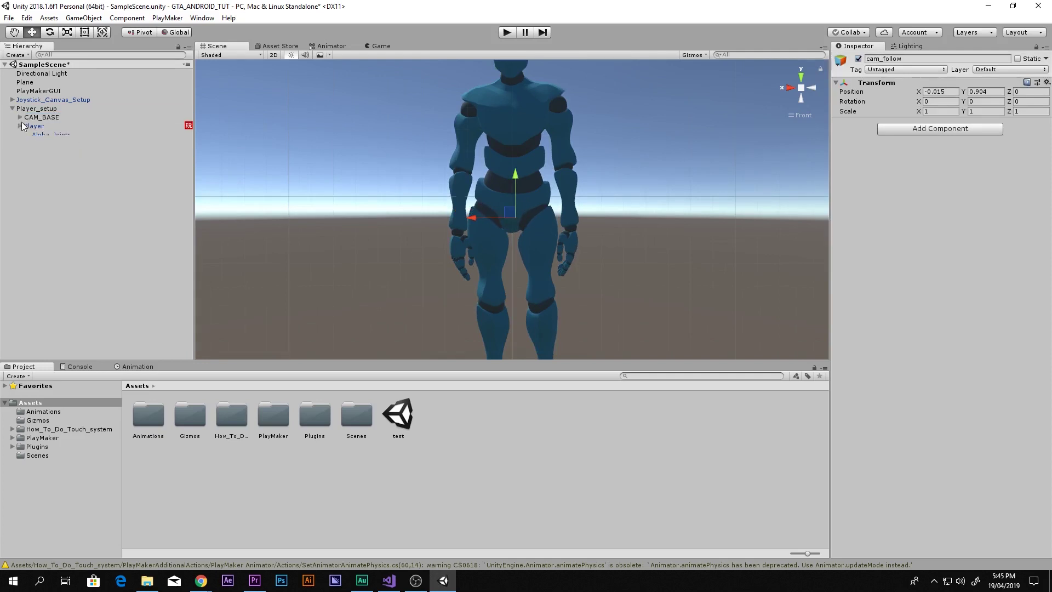
{"action": "left_click", "coordinate": [20, 117]}
{"action": "left_click", "coordinate": [52, 126]}
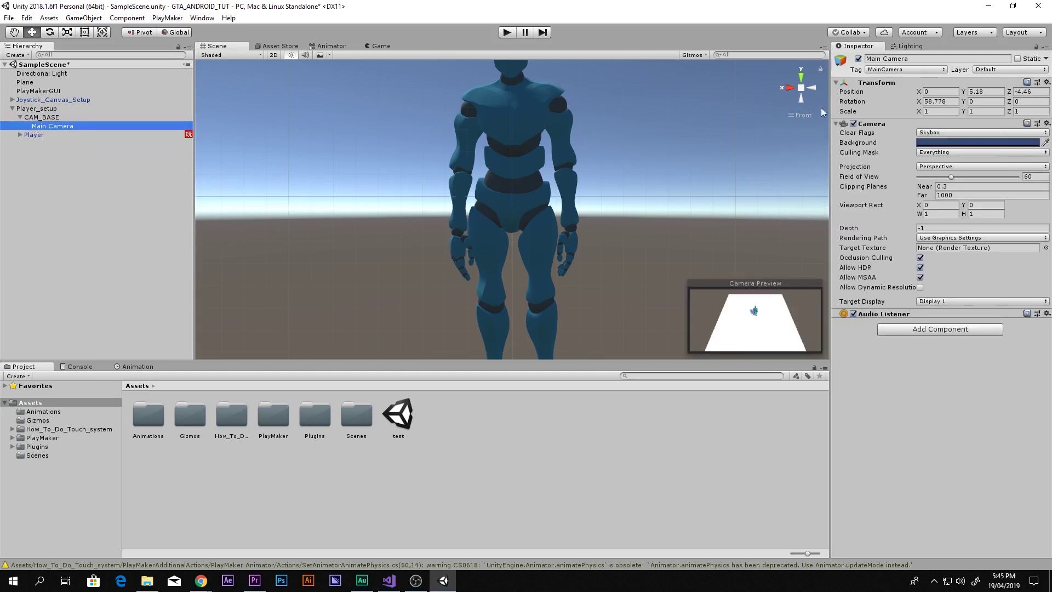
{"action": "left_click", "coordinate": [782, 89]}
{"action": "key", "text": "f"}
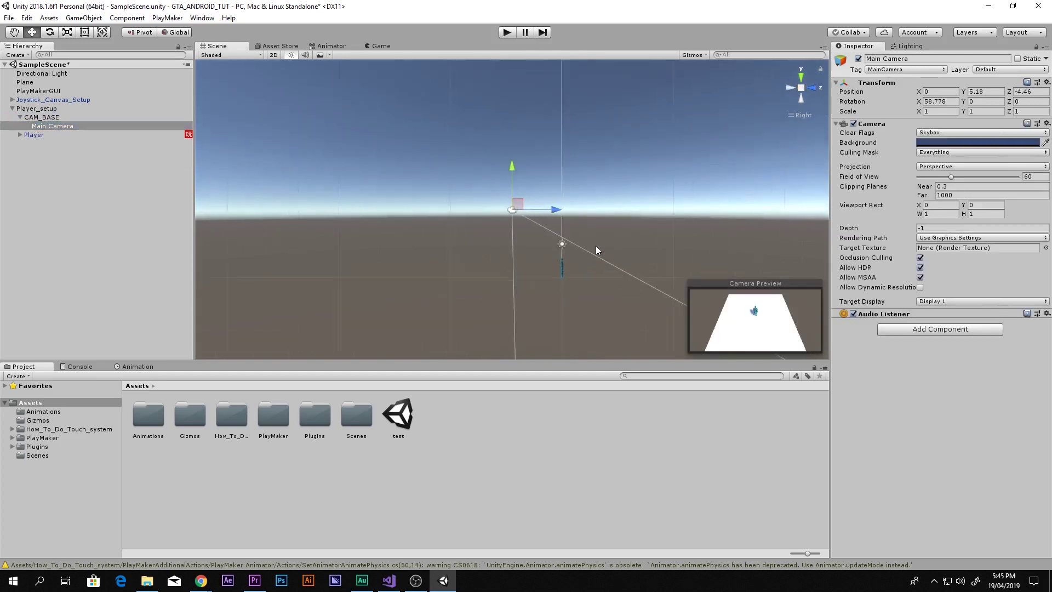
{"action": "middle_click_drag", "start_coordinate": [540, 218], "coordinate": [462, 163]}
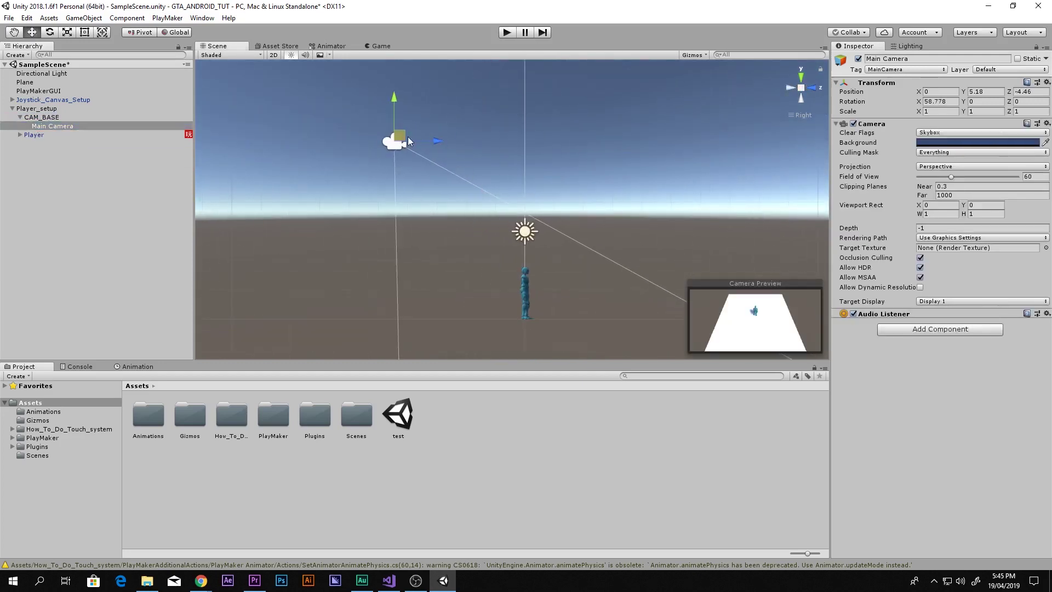
{"action": "left_click_drag", "start_coordinate": [408, 137], "coordinate": [497, 269]}
{"action": "key", "text": "r"}
{"action": "key", "text": "e"}
{"action": "key", "text": "w"}
{"action": "left_click_drag", "start_coordinate": [385, 51], "coordinate": [691, 454]}
{"action": "scroll", "coordinate": [557, 295], "scroll_direction": "up", "scroll_amount": 1}
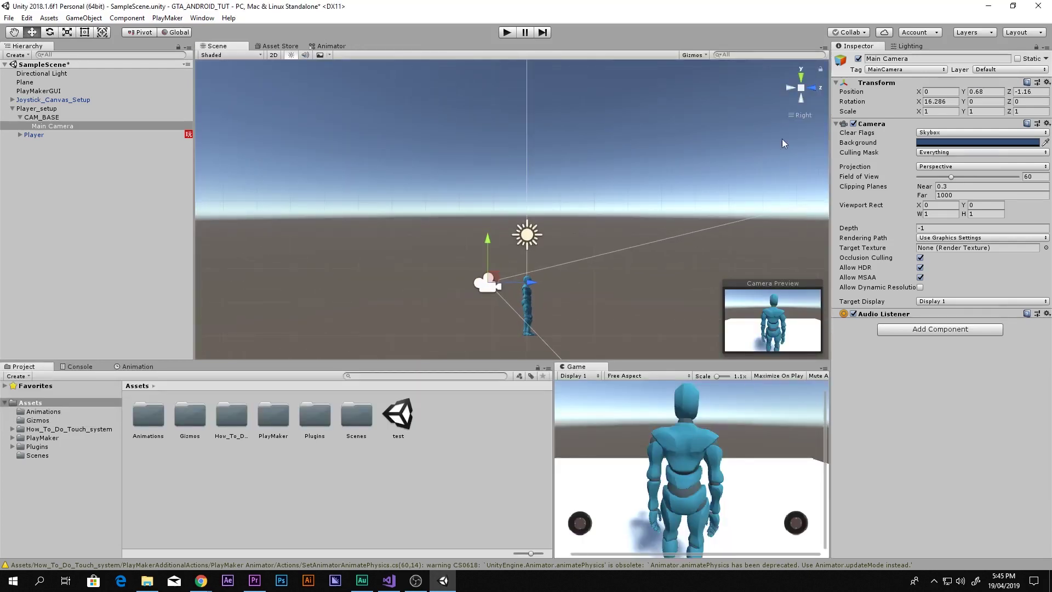
- Move Main Camera to about X 0.28, Y 0.82, Z -1.75 and check the framing in the maximized Game view
{"action": "left_click", "coordinate": [791, 88]}
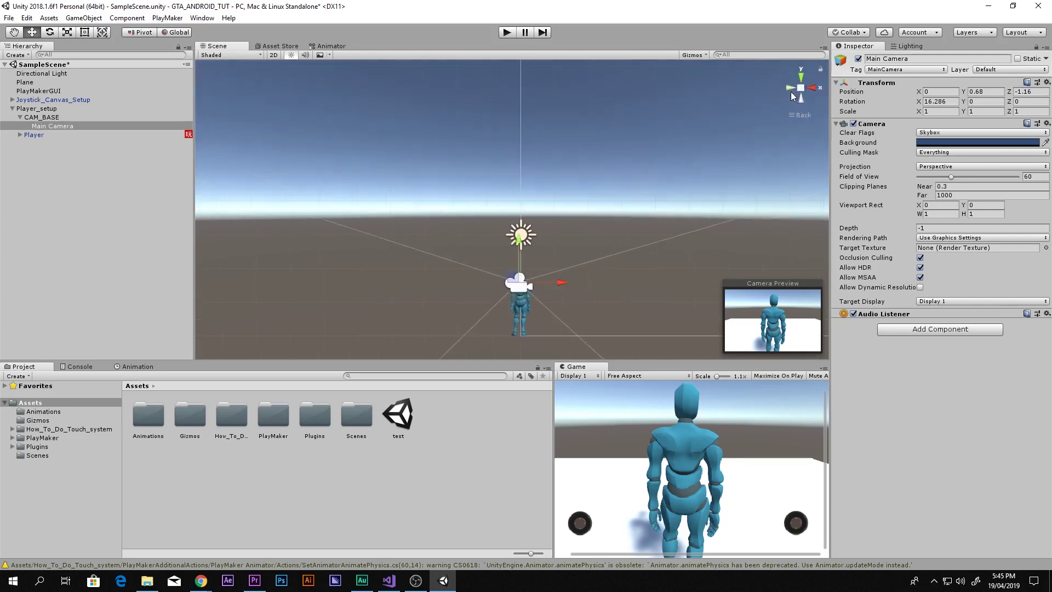
{"action": "left_click_drag", "start_coordinate": [561, 209], "coordinate": [570, 212]}
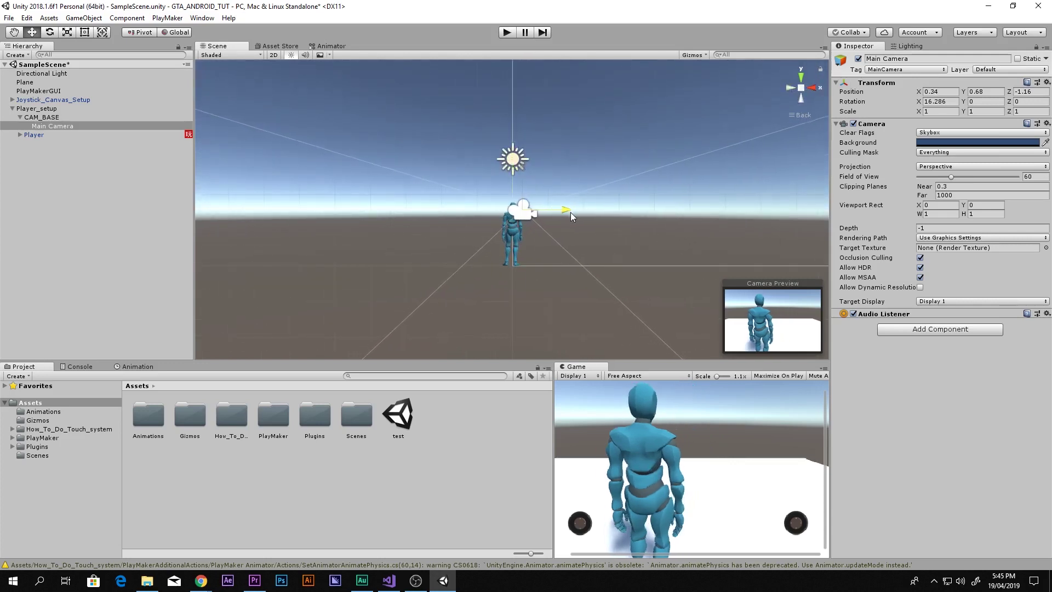
{"action": "left_click_drag", "start_coordinate": [802, 102], "coordinate": [609, 169]}
{"action": "left_click_drag", "start_coordinate": [555, 210], "coordinate": [535, 212]}
{"action": "left_click_drag", "start_coordinate": [504, 179], "coordinate": [490, 163]}
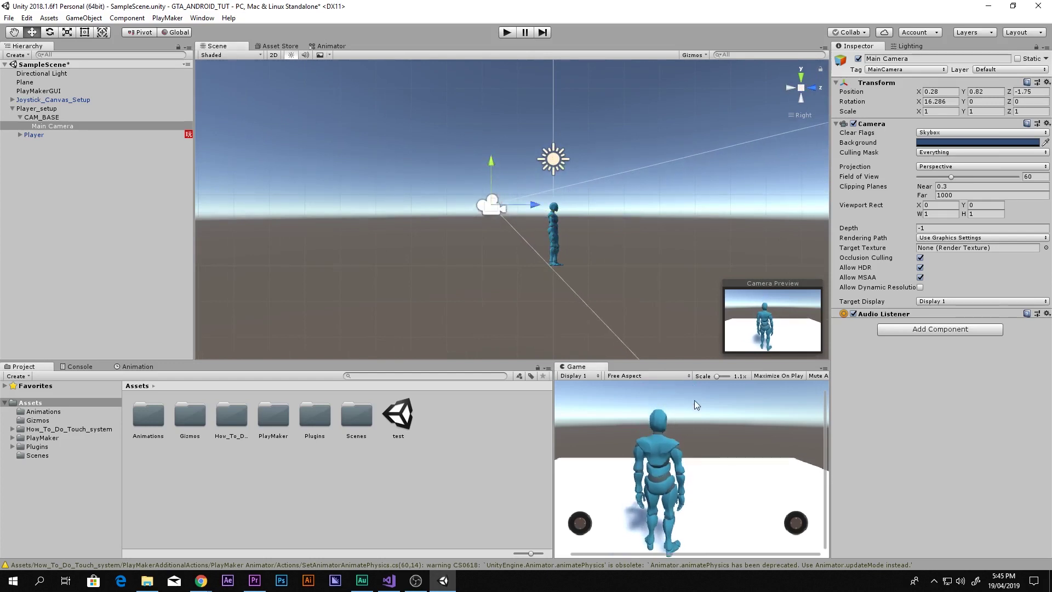
{"action": "key", "text": "shift+space"}
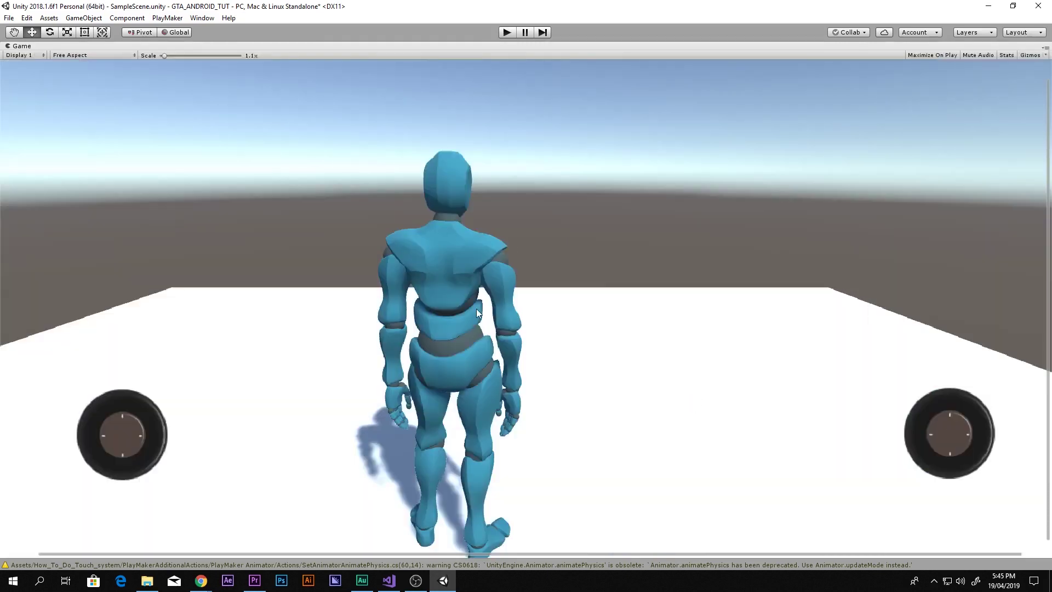
{"action": "key", "text": "shift+space"}
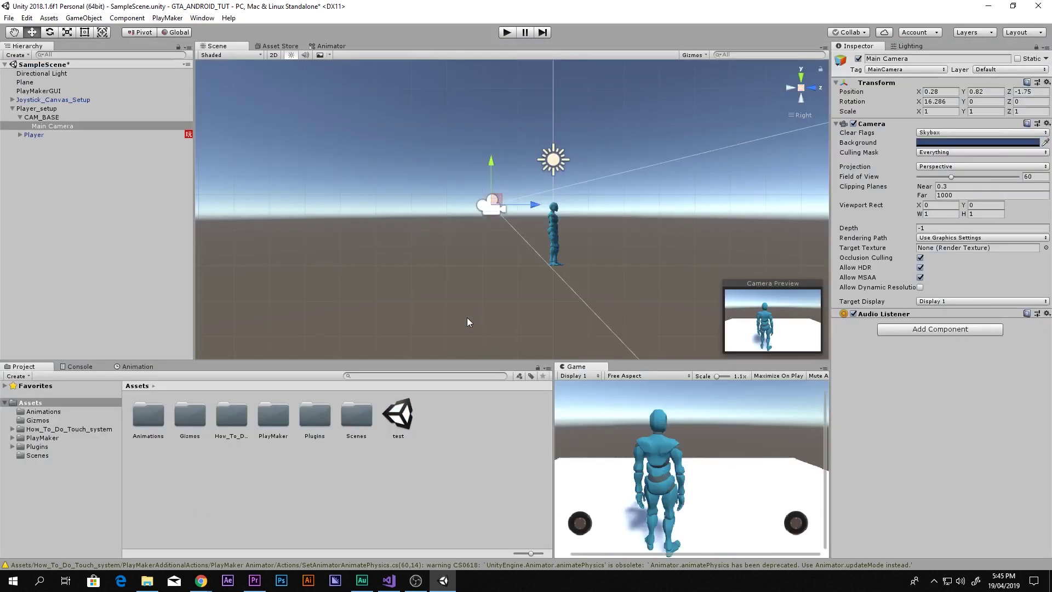
- Shift Main Camera sideways to about X 0.2 and check the framing in the full-size Game view
{"action": "left_click", "coordinate": [789, 92]}
{"action": "left_click_drag", "start_coordinate": [570, 205], "coordinate": [565, 205]}
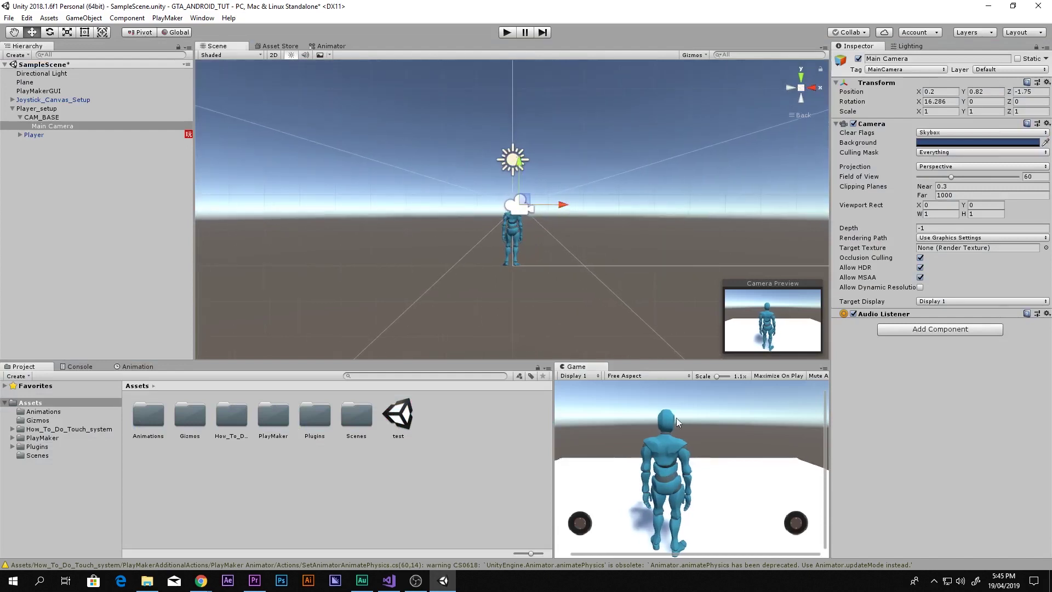
{"action": "key", "text": "shift+space"}
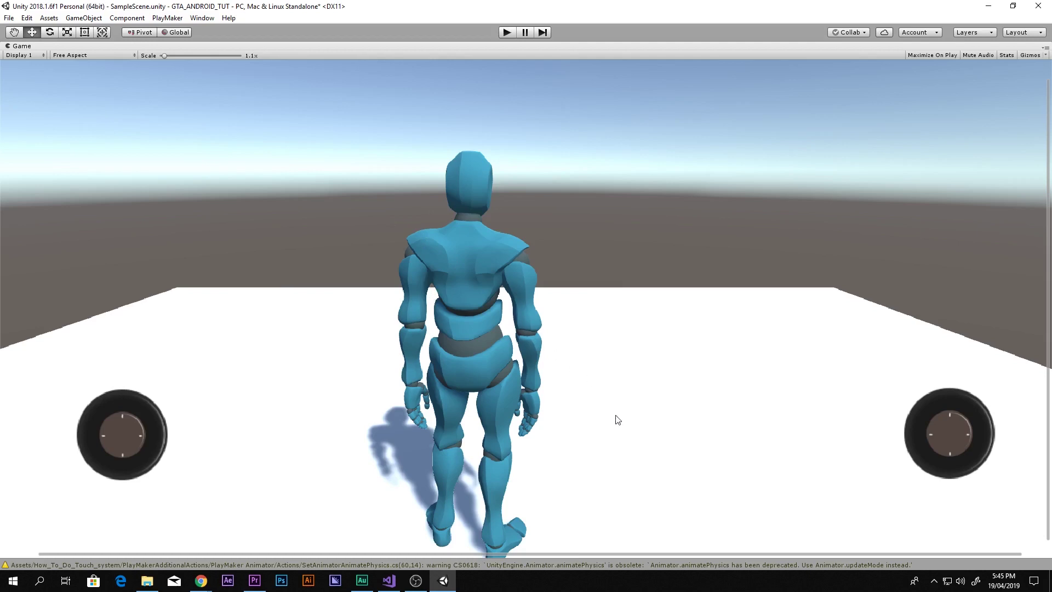
{"action": "key", "text": "shift+space"}
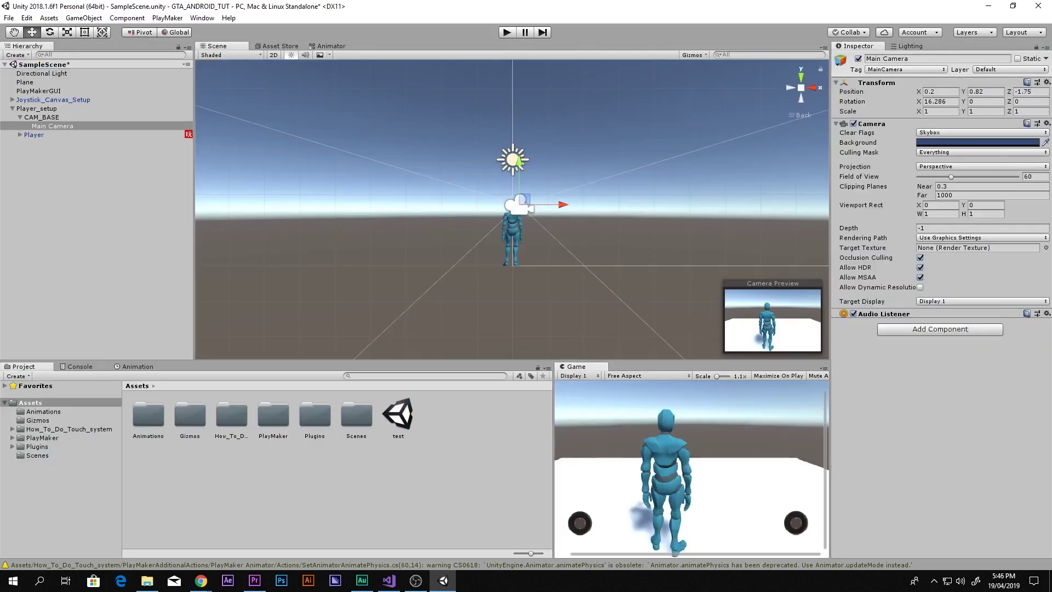
- Rotate CAM_BASE about 6.35° on Y, try a further free rotation around the player, and undo that last rotation
{"action": "left_click", "coordinate": [41, 117]}
{"action": "left_click_drag", "start_coordinate": [488, 122], "coordinate": [608, 257], "text": "alt"}
{"action": "key", "text": "e"}
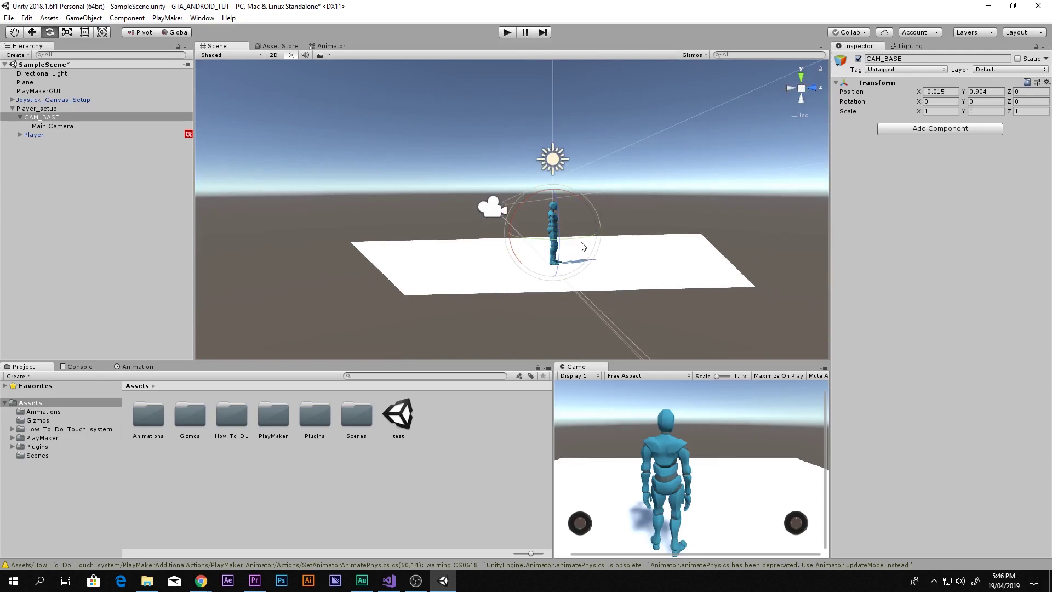
{"action": "left_click_drag", "start_coordinate": [582, 247], "coordinate": [779, 456]}
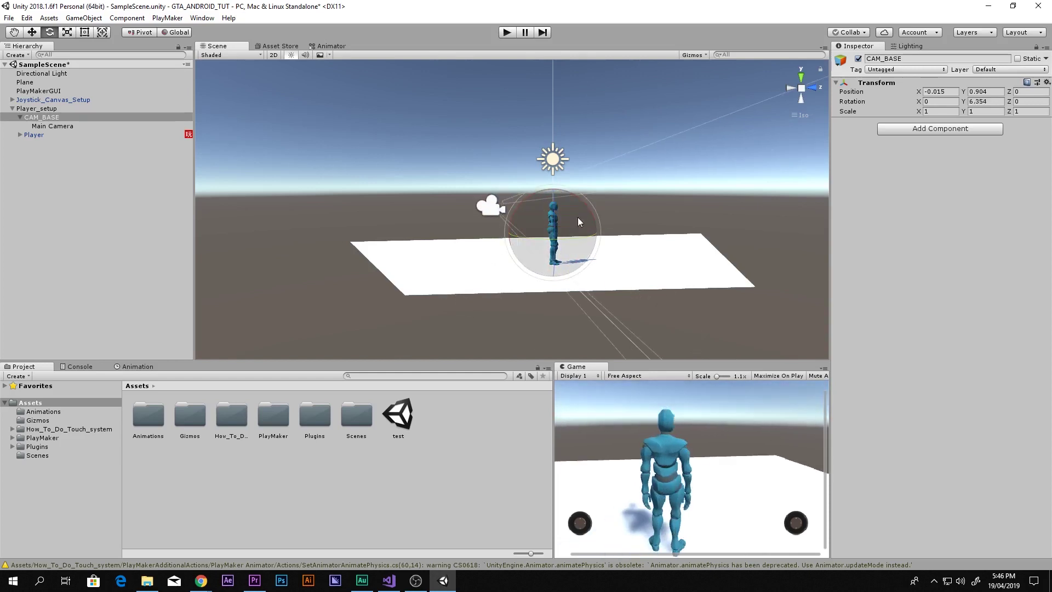
{"action": "left_click_drag", "start_coordinate": [578, 242], "coordinate": [577, 215]}
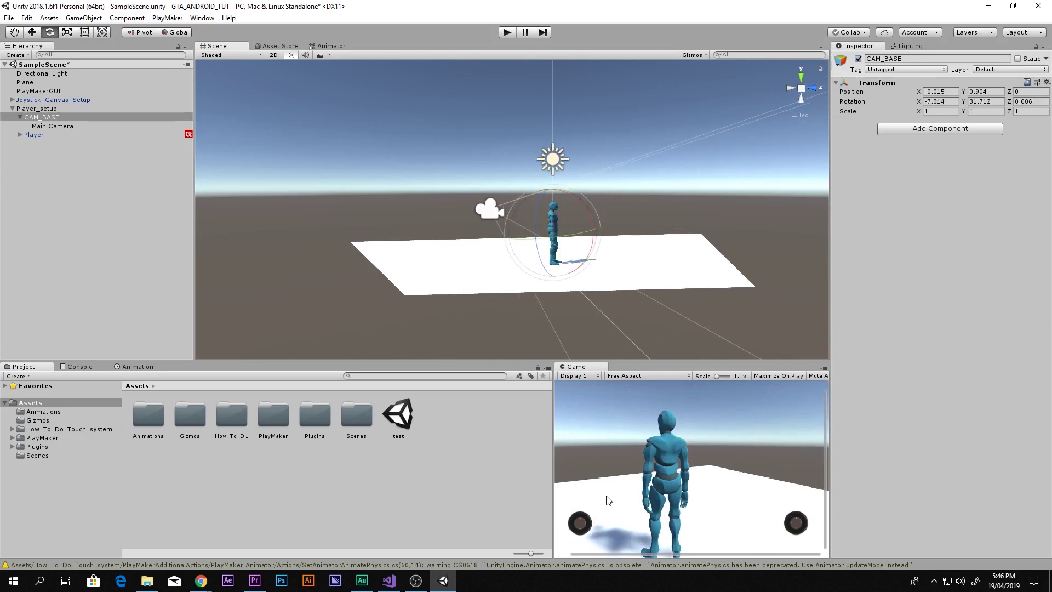
{"action": "key", "text": "ctrl+z"}
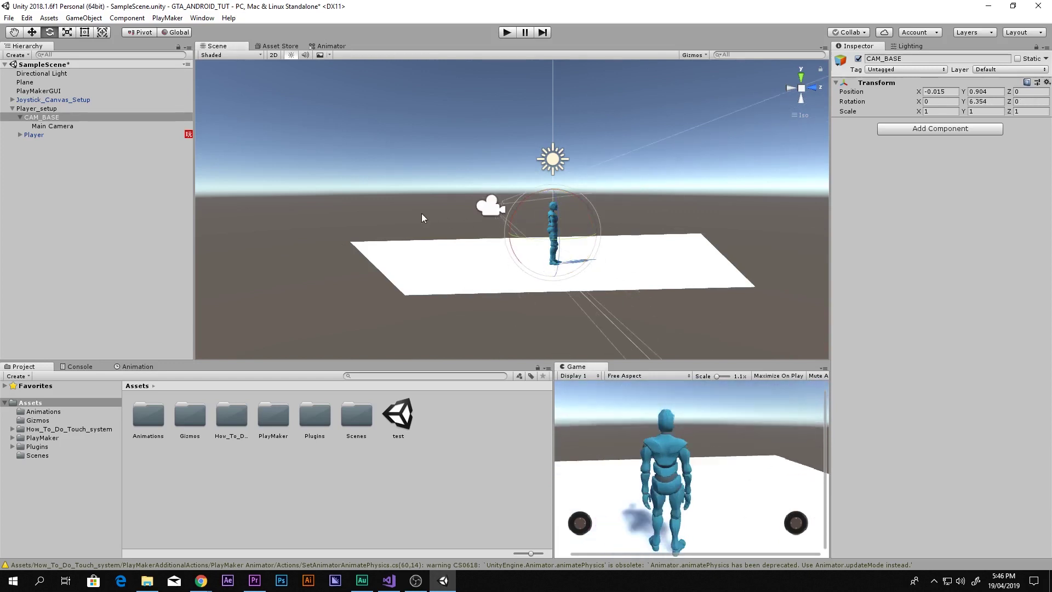
- Add a PlayMakerFSM component to CAM_BASE
{"action": "left_click", "coordinate": [21, 118]}
{"action": "left_click", "coordinate": [20, 118]}
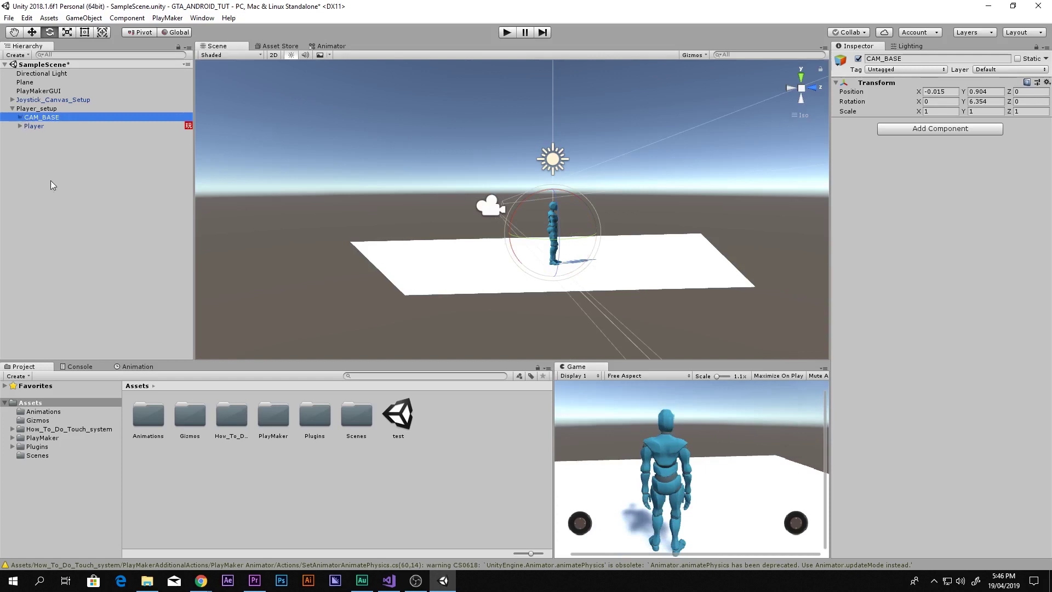
{"action": "left_click", "coordinate": [52, 184]}
{"action": "left_click", "coordinate": [46, 118]}
{"action": "left_click", "coordinate": [936, 128]}
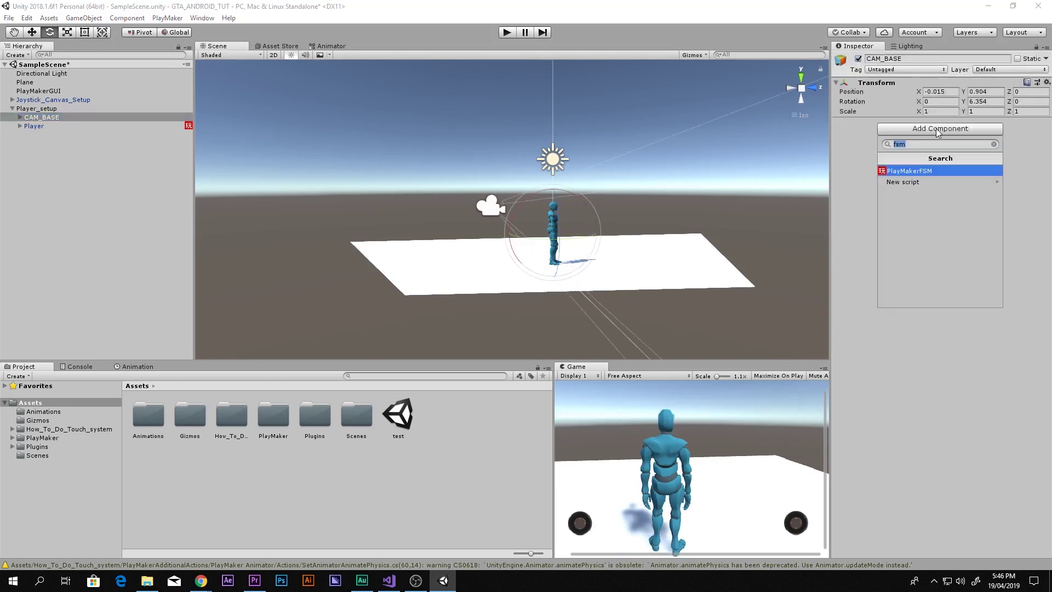
{"action": "left_click", "coordinate": [912, 173]}
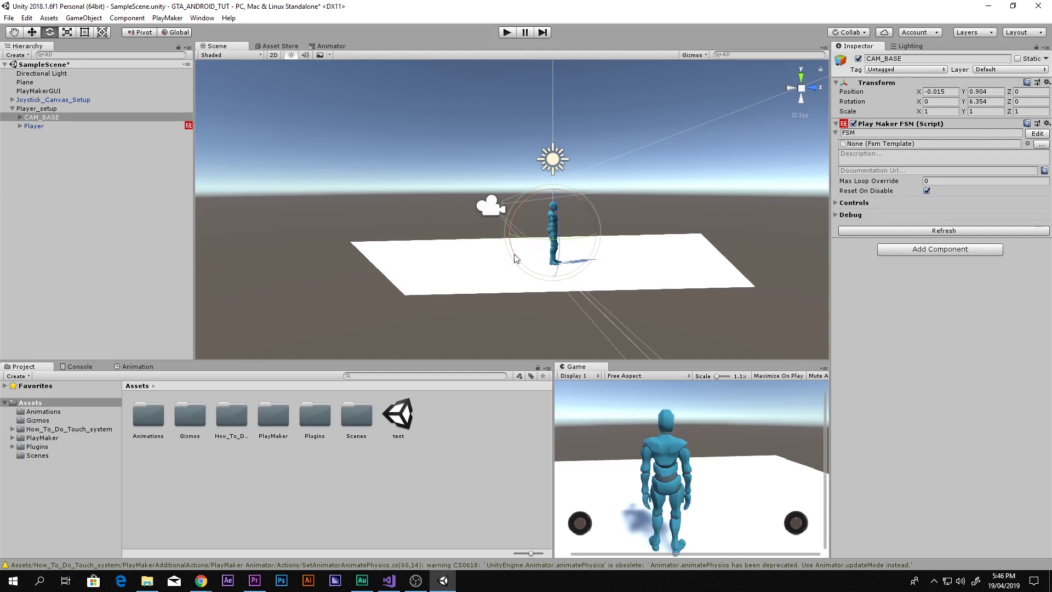
{"action": "scroll", "coordinate": [524, 247], "scroll_direction": "up", "scroll_amount": 3}
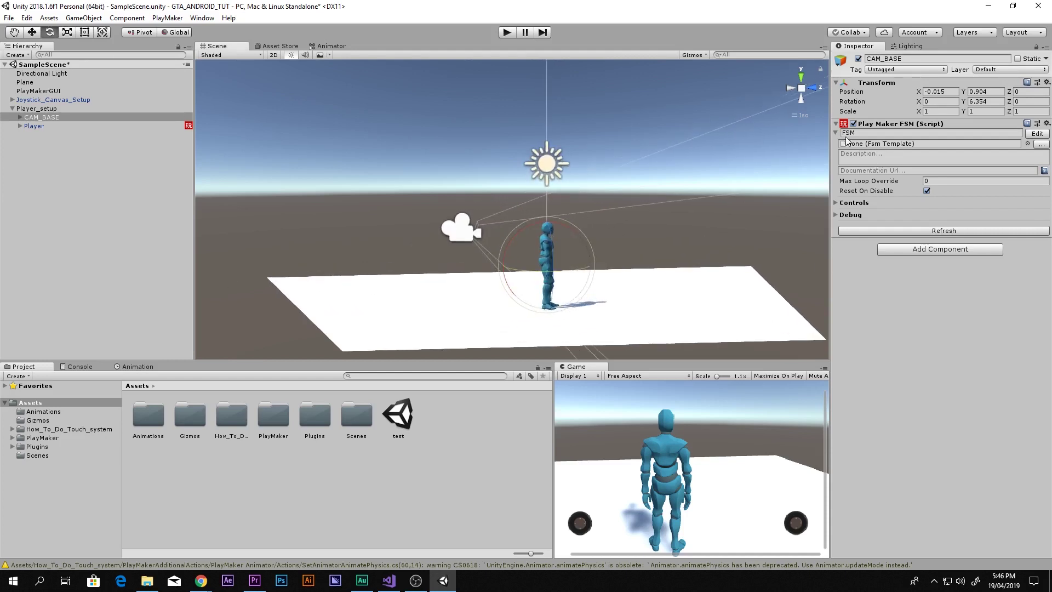
- Open CAM_BASE's FSM in the PlayMaker editor and reposition the editor window
{"action": "left_click", "coordinate": [1036, 133]}
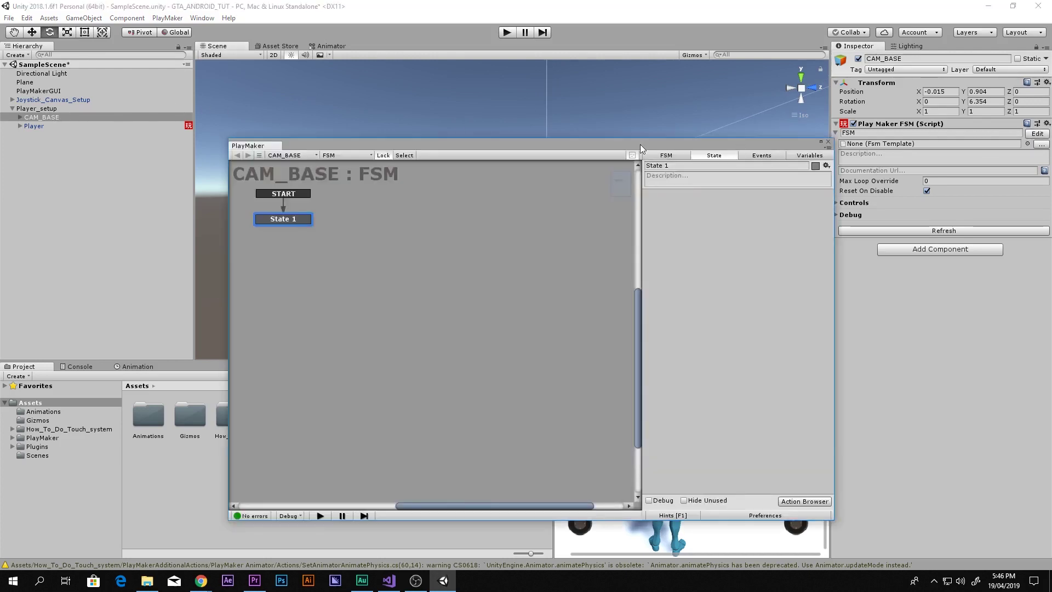
{"action": "left_click_drag", "start_coordinate": [599, 149], "coordinate": [594, 74]}
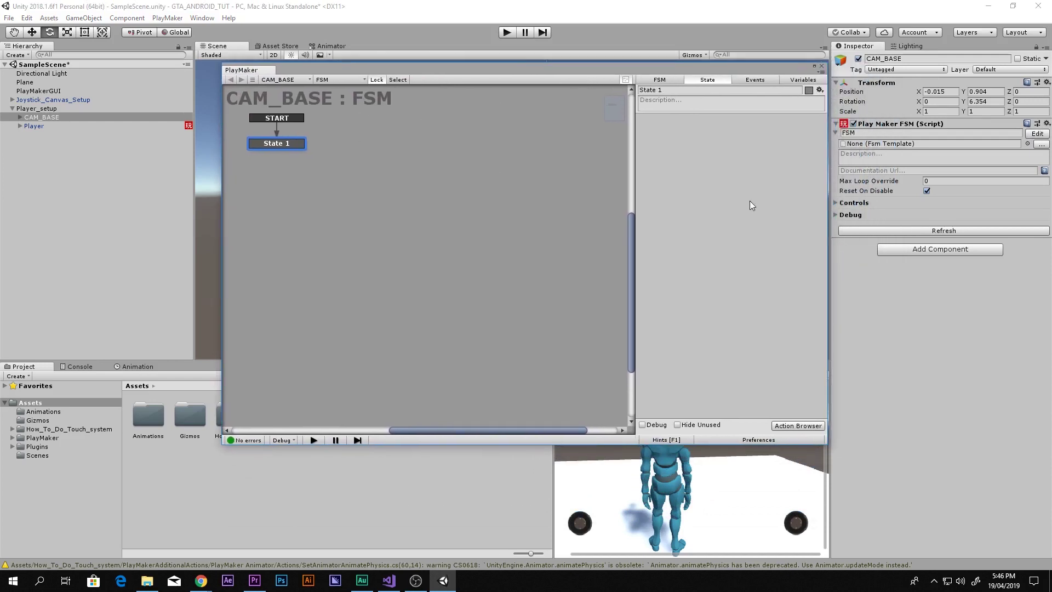
- Add a Move Towards action to State 1 and assign cam_follow as its Target Object
{"action": "double_click", "coordinate": [751, 203]}
{"action": "type", "text": "move"}
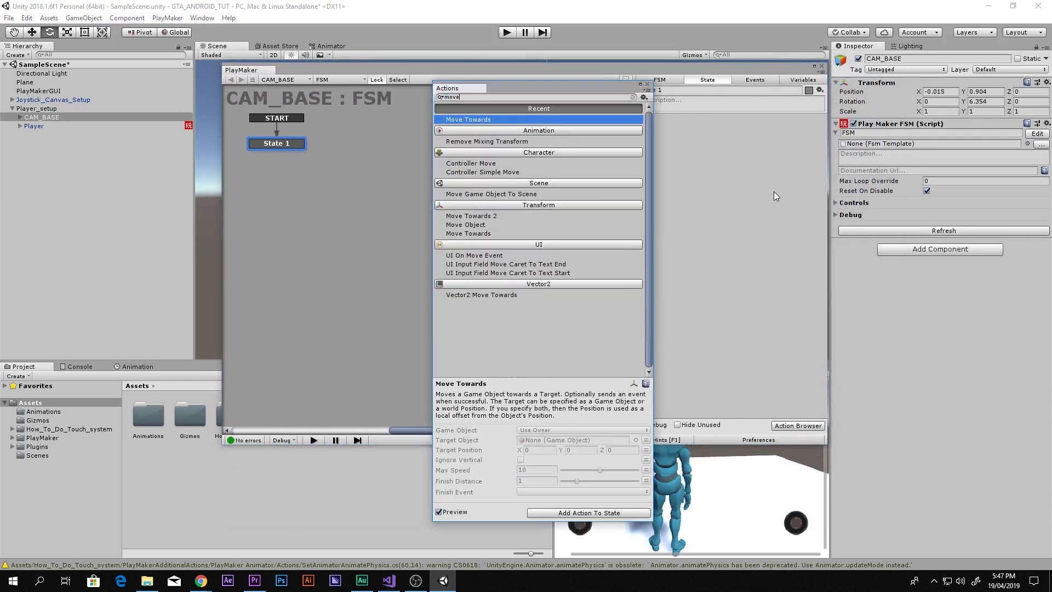
{"action": "key", "text": "Return"}
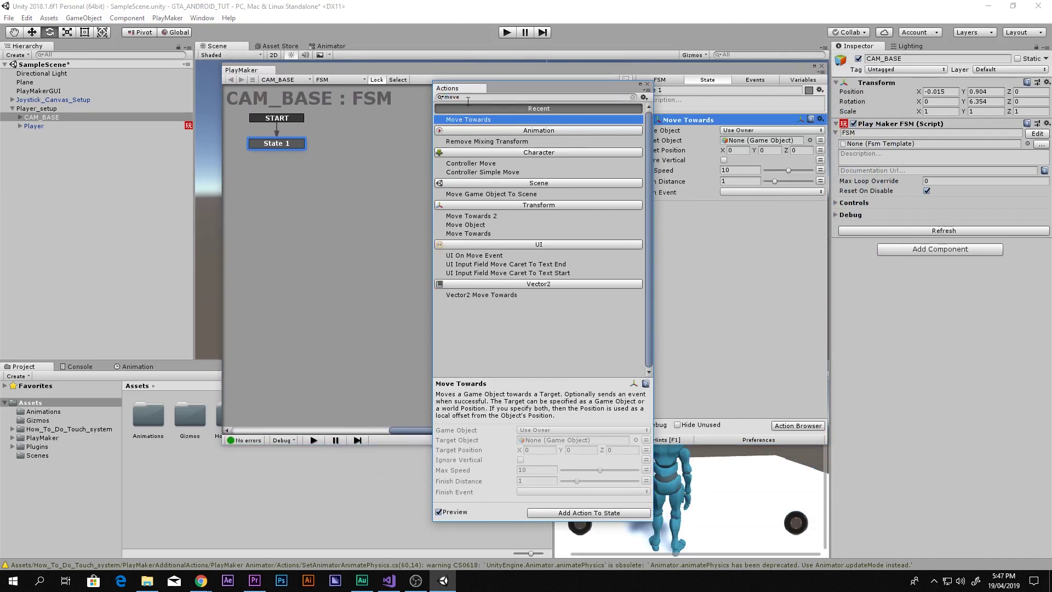
{"action": "left_click", "coordinate": [647, 85]}
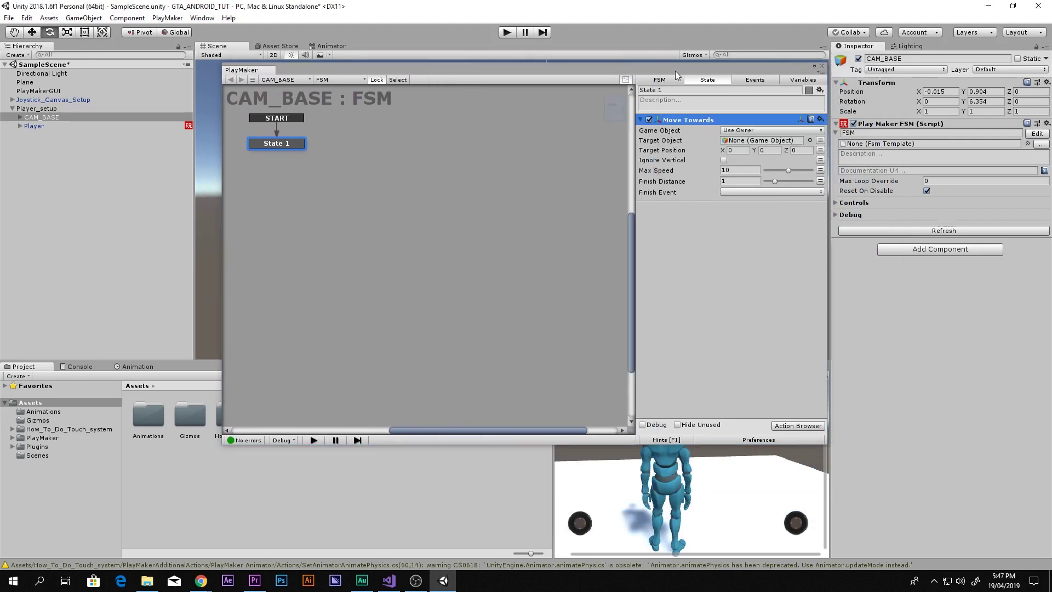
{"action": "left_click_drag", "start_coordinate": [675, 71], "coordinate": [674, 113]}
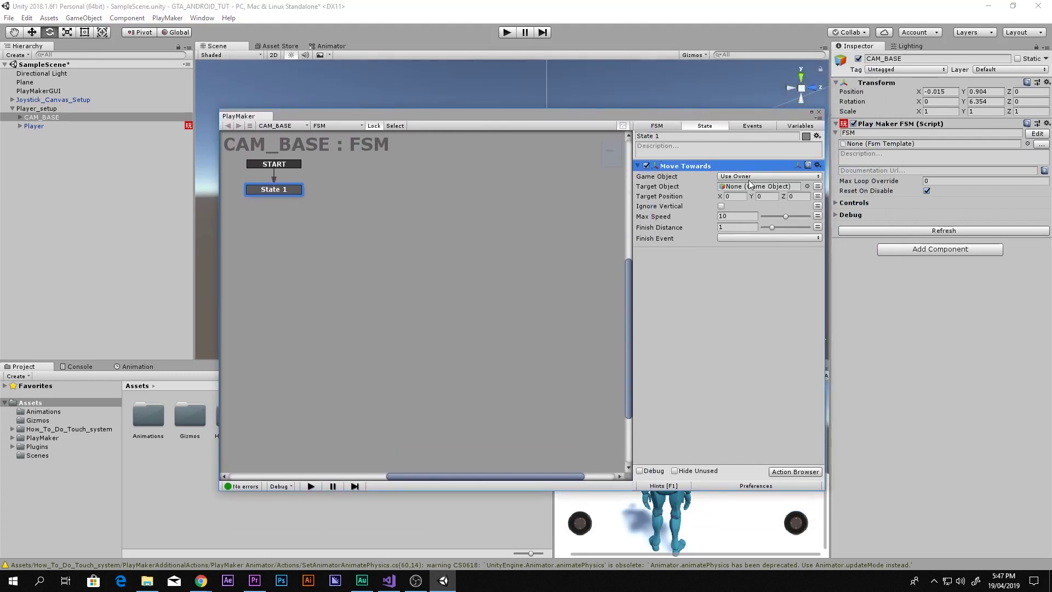
{"action": "left_click", "coordinate": [20, 126]}
{"action": "left_click_drag", "start_coordinate": [52, 161], "coordinate": [751, 190]}
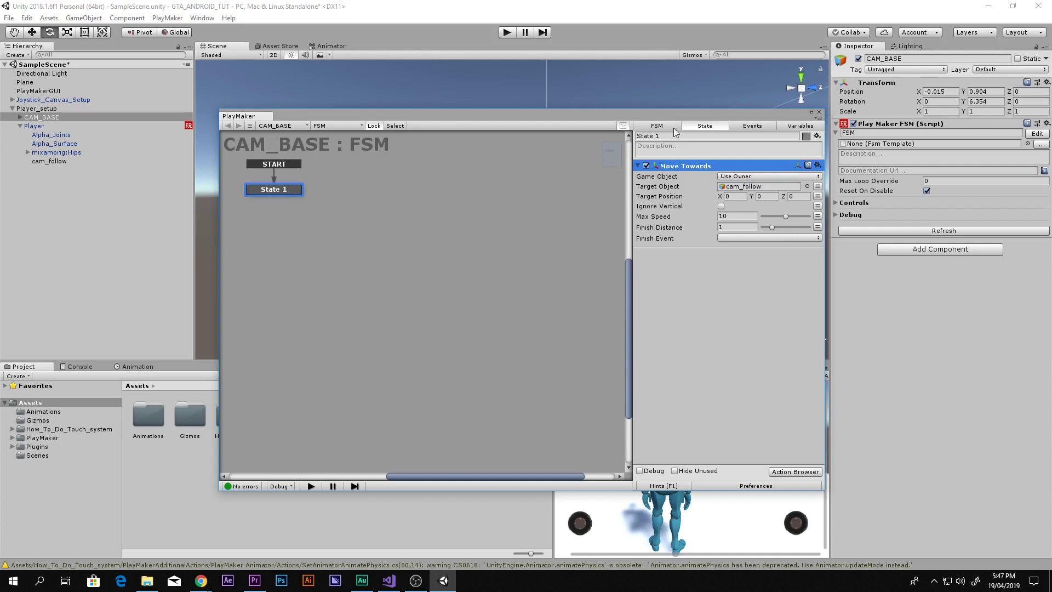
- Try shifting the Move Towards target to about X 0.015, Y -0.904, Z 1.632 in the Scene view, and undo it
{"action": "left_click_drag", "start_coordinate": [673, 115], "coordinate": [657, 324]}
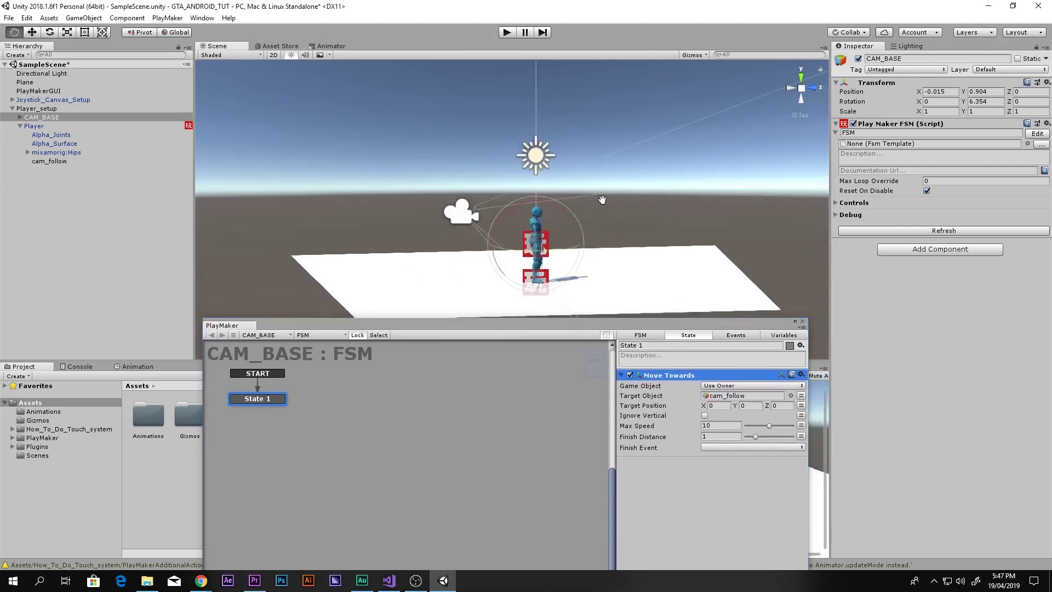
{"action": "middle_click_drag", "start_coordinate": [602, 200], "coordinate": [571, 161]}
{"action": "left_click", "coordinate": [61, 161]}
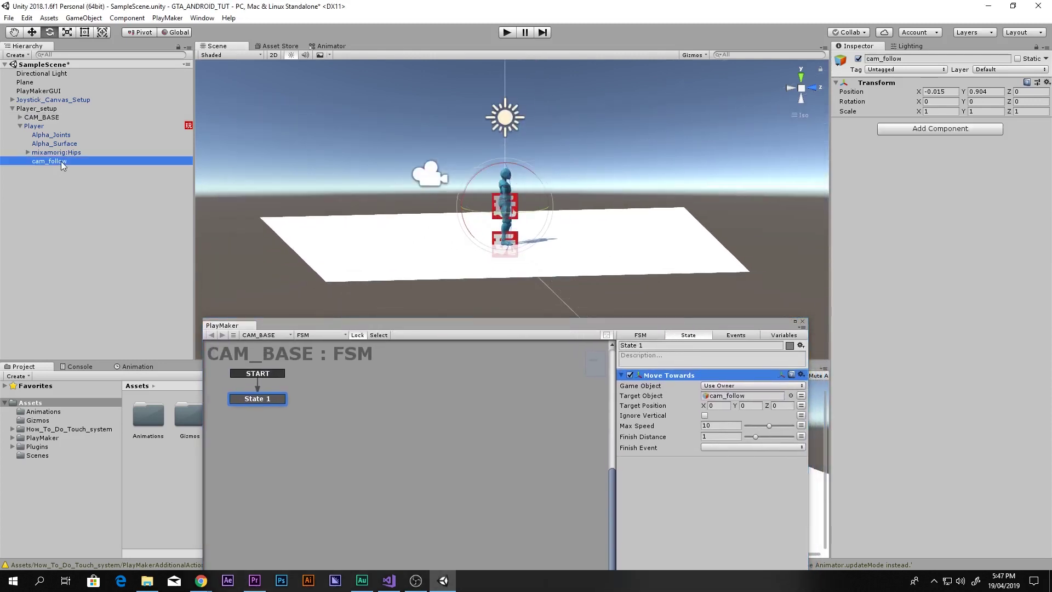
{"action": "left_click", "coordinate": [33, 126]}
{"action": "key", "text": "w"}
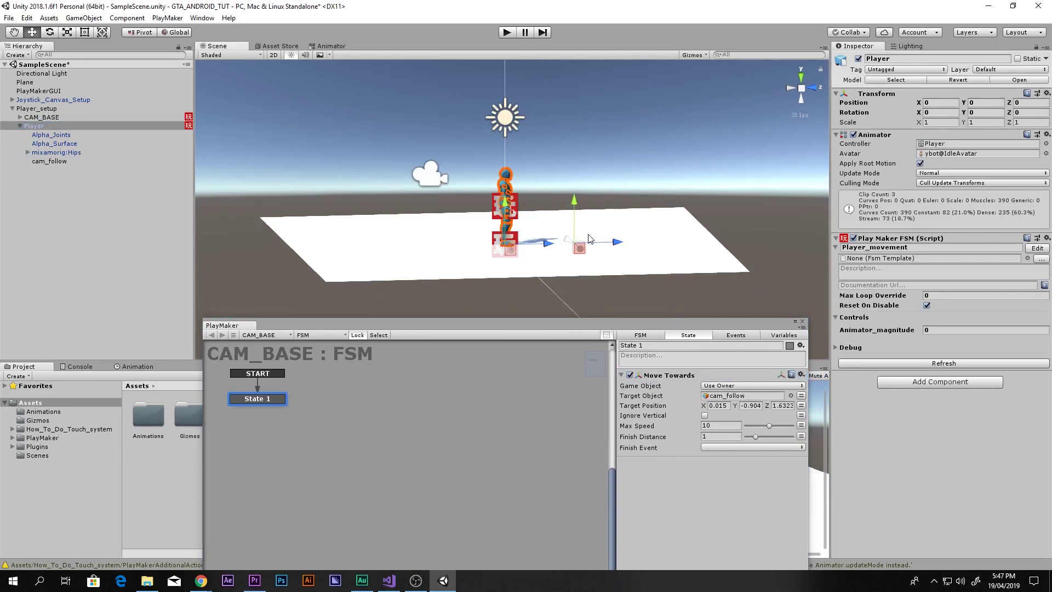
{"action": "left_click", "coordinate": [50, 161]}
{"action": "left_click", "coordinate": [51, 162]}
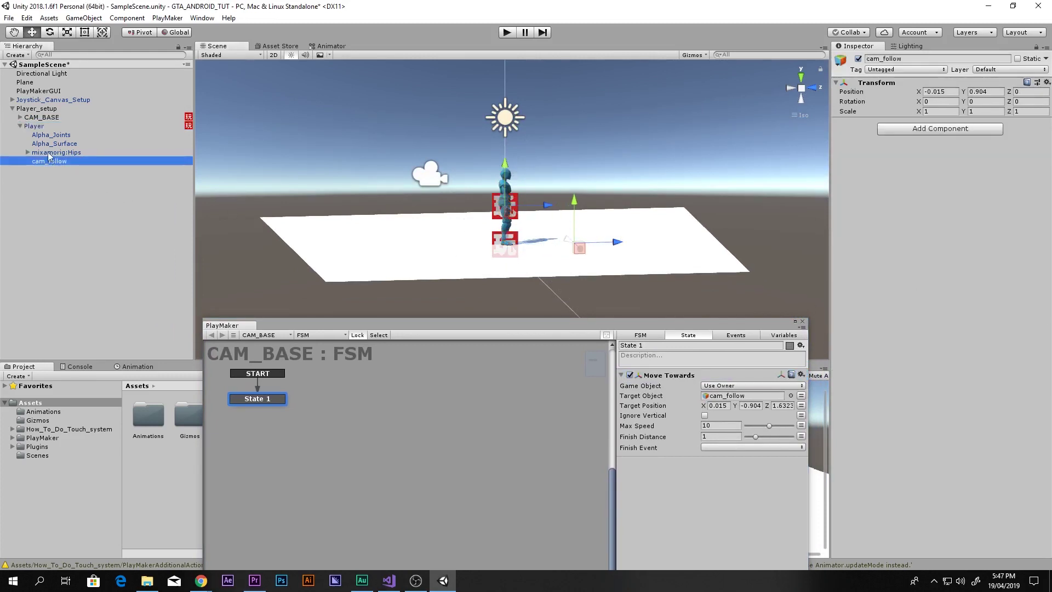
{"action": "left_click", "coordinate": [1034, 83]}
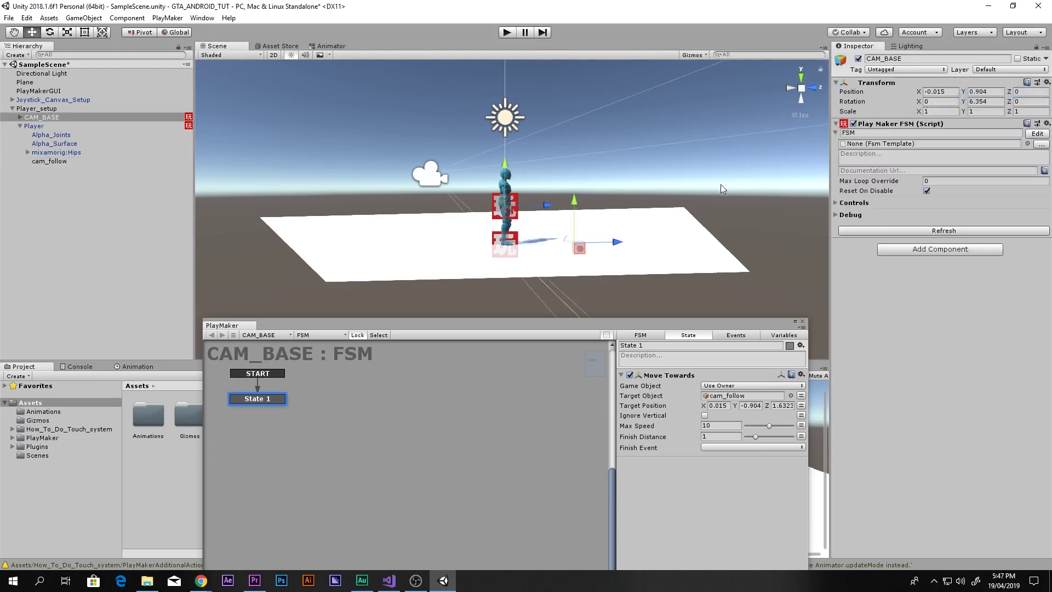
{"action": "left_click", "coordinate": [61, 135]}
{"action": "left_click", "coordinate": [59, 171]}
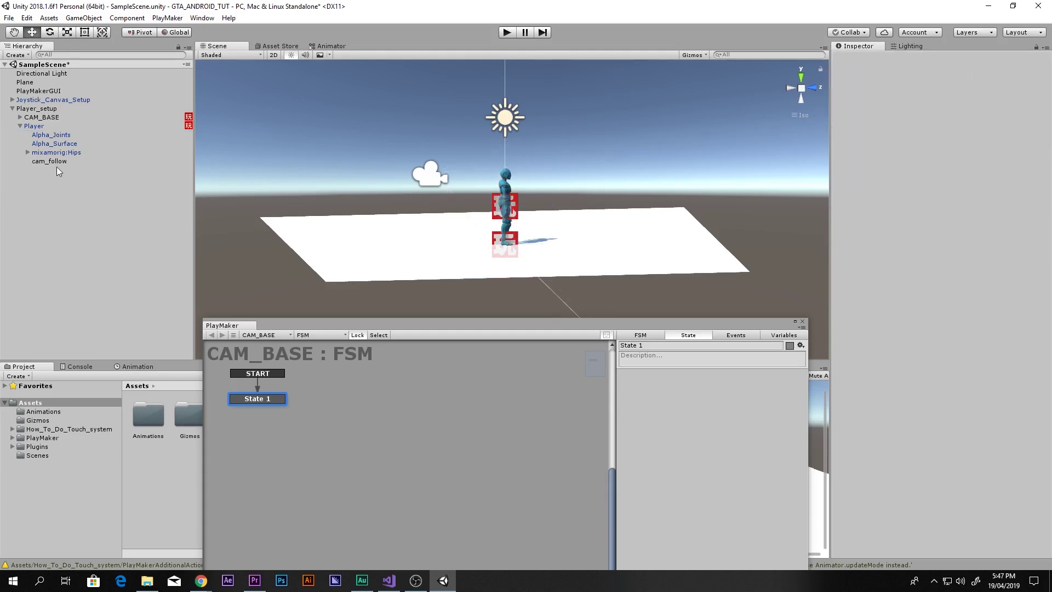
- Move Player forward to about Z 1.66 and bring CAM_BASE up to about Z 1.53 to demonstrate the follow behaviour
{"action": "left_click", "coordinate": [61, 162]}
{"action": "left_click", "coordinate": [57, 127]}
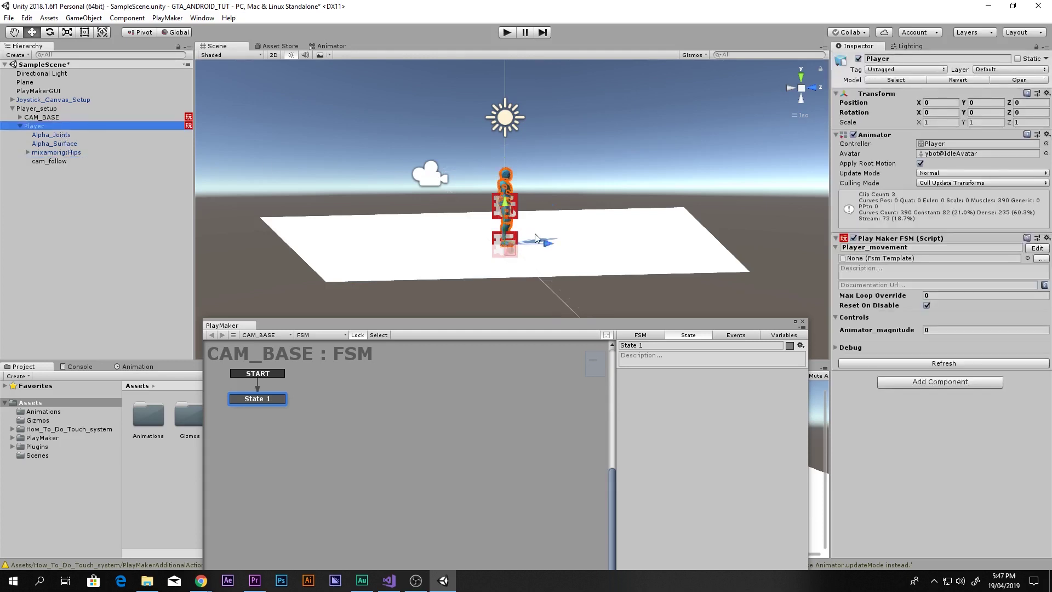
{"action": "left_click_drag", "start_coordinate": [539, 239], "coordinate": [620, 240]}
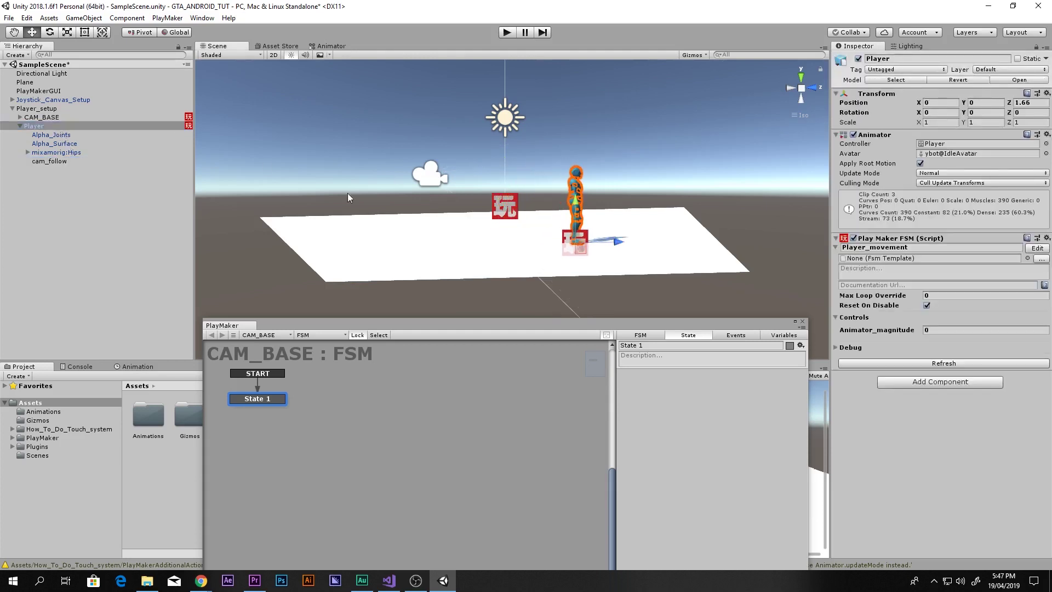
{"action": "left_click", "coordinate": [71, 162]}
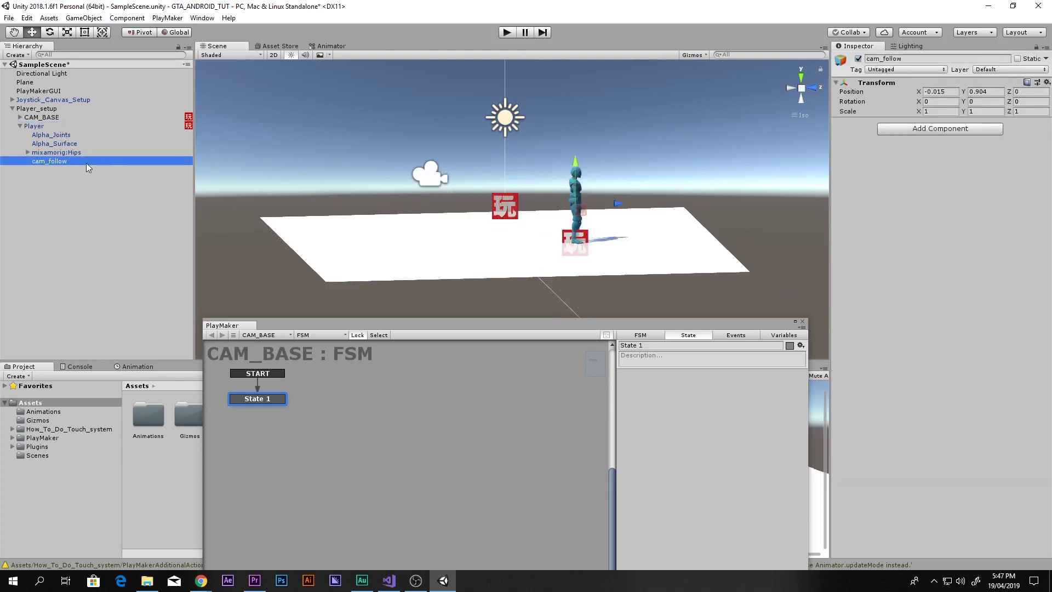
{"action": "left_click", "coordinate": [41, 118]}
{"action": "left_click_drag", "start_coordinate": [551, 209], "coordinate": [615, 204]}
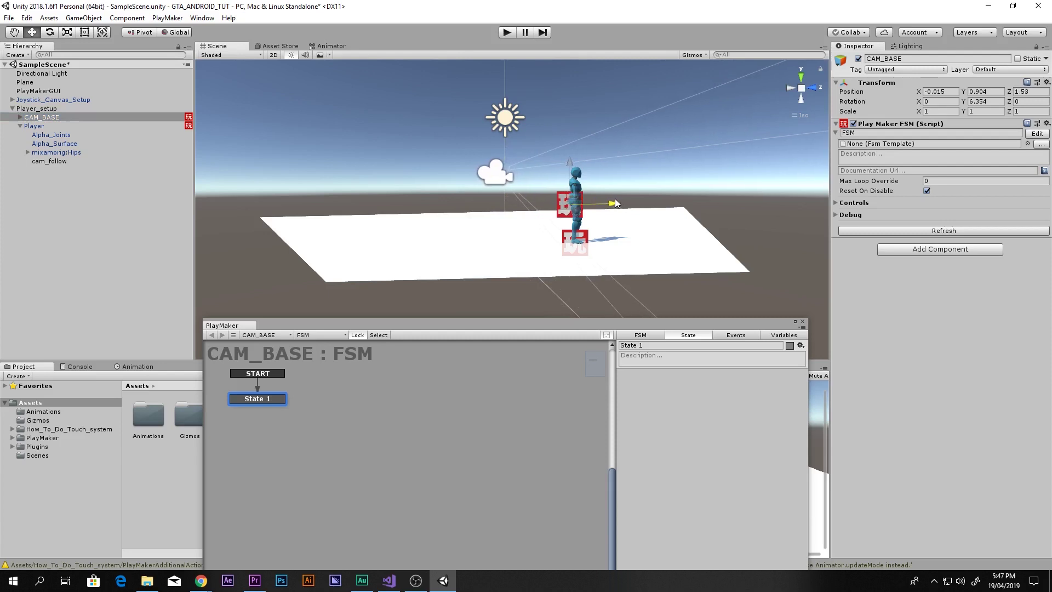
- Compare the selected cam_follow, Player and CAM_BASE objects, and move CAM_BASE further to about Z 1.83
{"action": "left_click", "coordinate": [55, 160]}
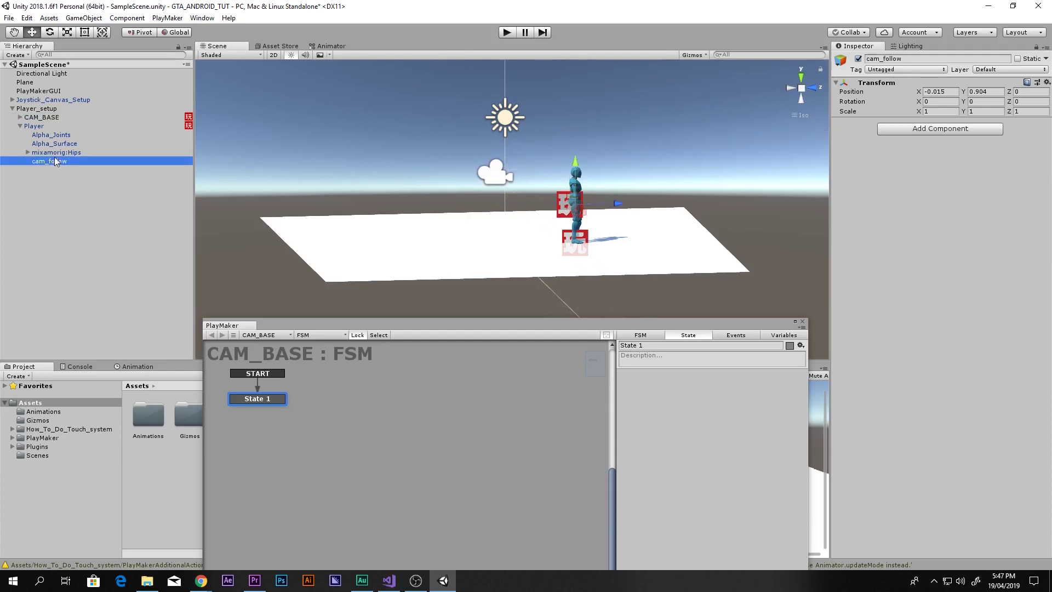
{"action": "left_click", "coordinate": [56, 118], "text": "ctrl"}
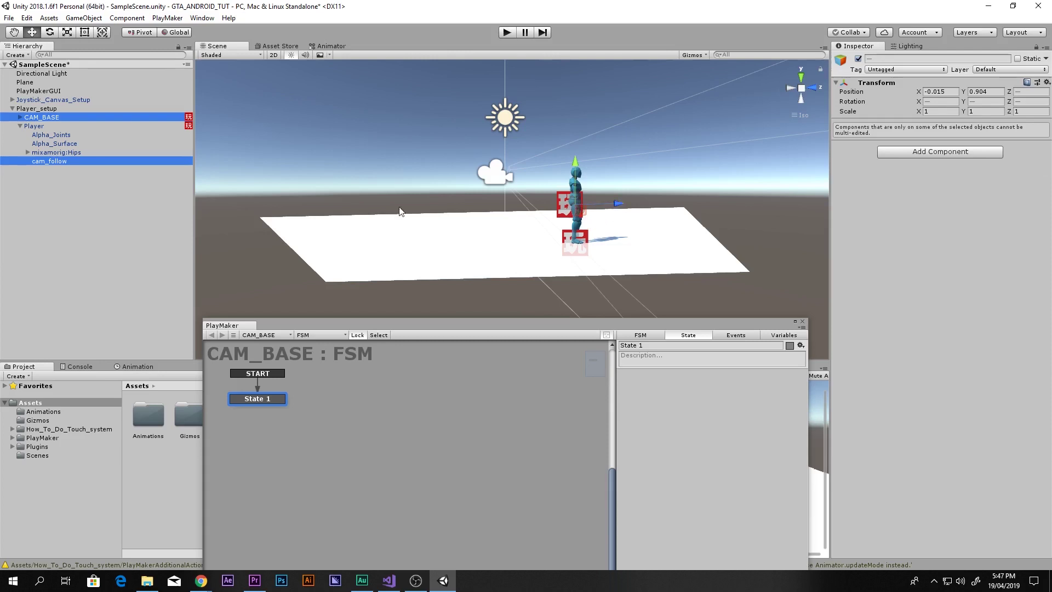
{"action": "left_click", "coordinate": [81, 161]}
{"action": "left_click", "coordinate": [65, 125]}
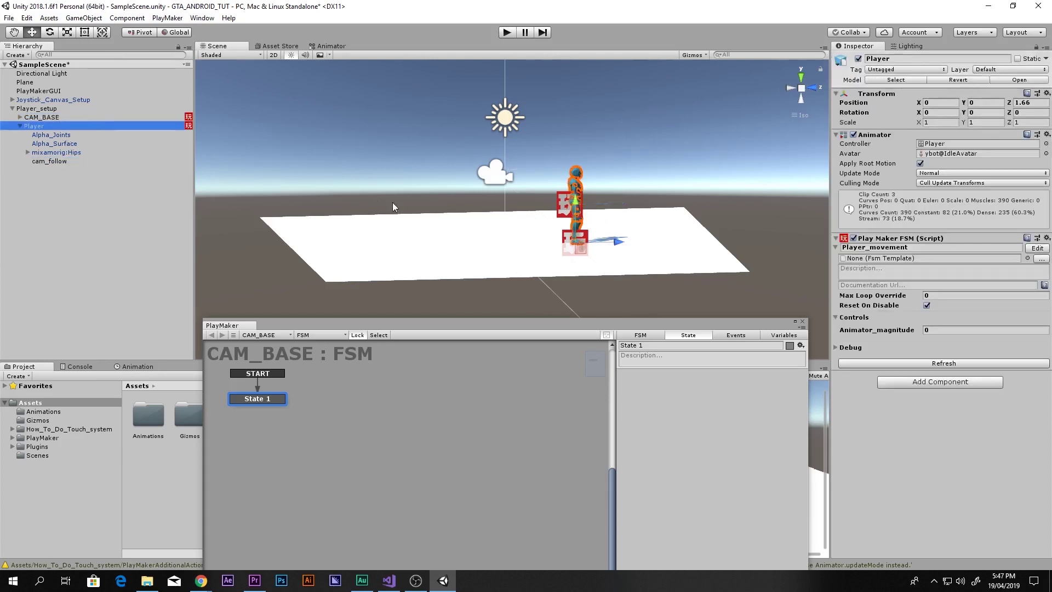
{"action": "left_click", "coordinate": [51, 117]}
{"action": "left_click_drag", "start_coordinate": [615, 209], "coordinate": [626, 211]}
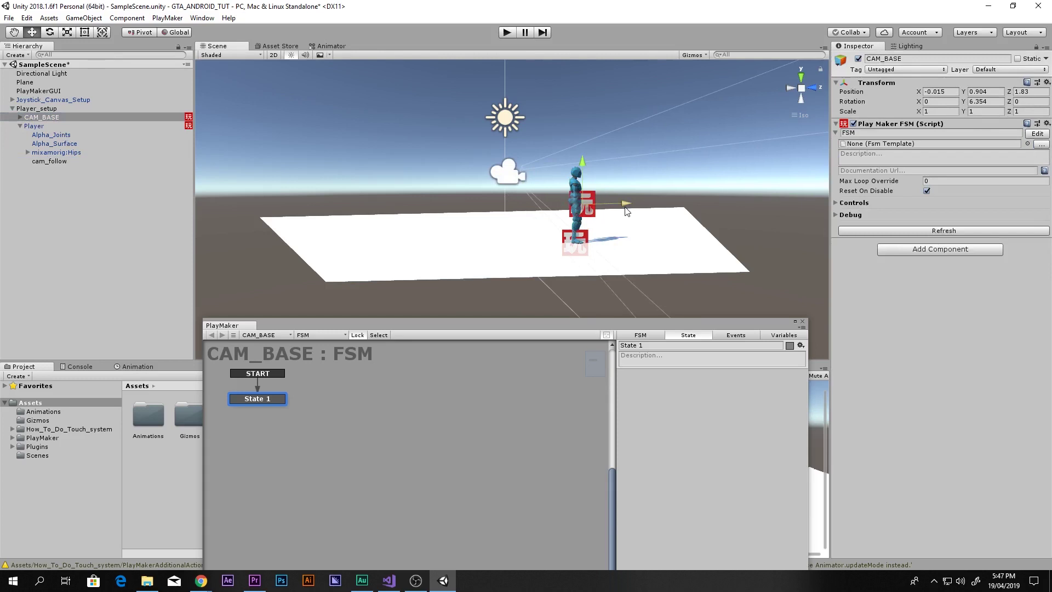
- Undo the trial moves of CAM_BASE and Player
{"action": "key", "text": "ctrl+z"}
{"action": "key", "text": "ctrl+z"}
{"action": "key", "text": "ctrl+z"}
{"action": "key", "text": "ctrl+z"}
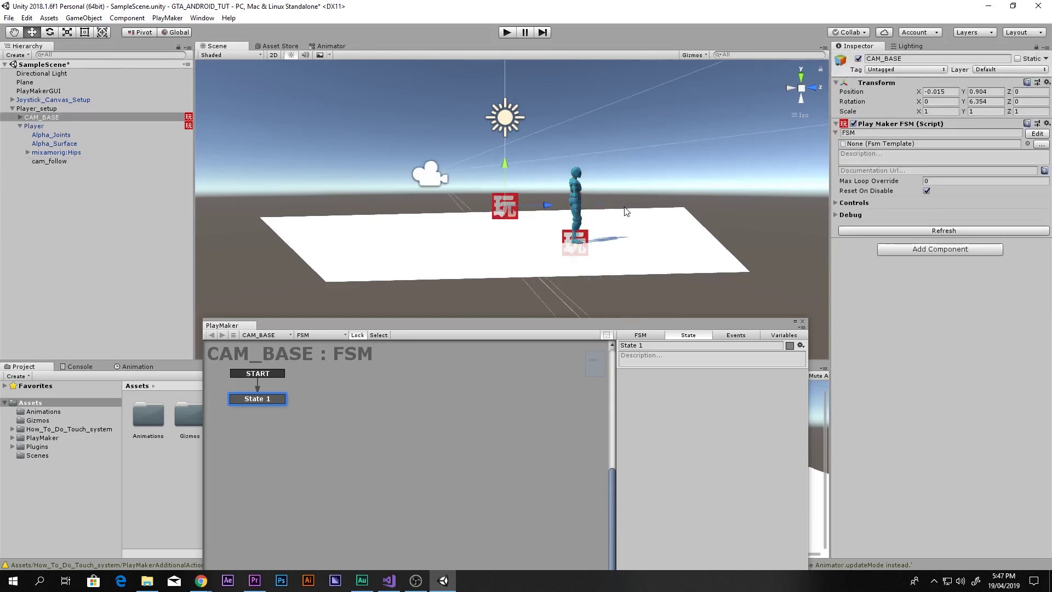
{"action": "key", "text": "ctrl+z"}
{"action": "key", "text": "ctrl+z"}
{"action": "key", "text": "ctrl+z"}
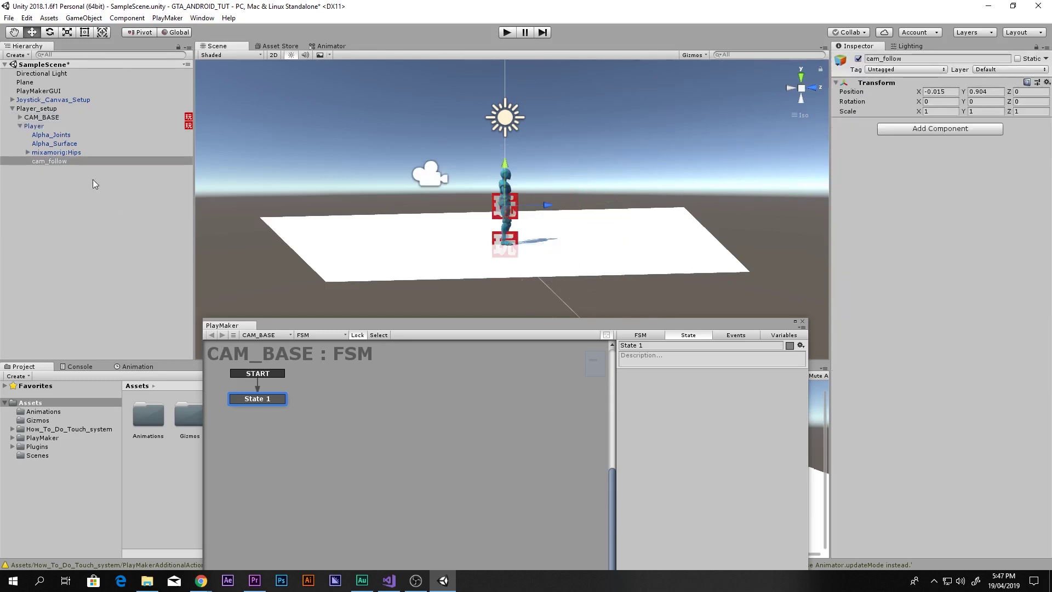
- Add a Move Towards action to State 1 of CAM_BASE's FSM with cam_follow as its Target Object
{"action": "left_click", "coordinate": [95, 184]}
{"action": "left_click", "coordinate": [55, 117]}
{"action": "left_click_drag", "start_coordinate": [413, 315], "coordinate": [457, 180]}
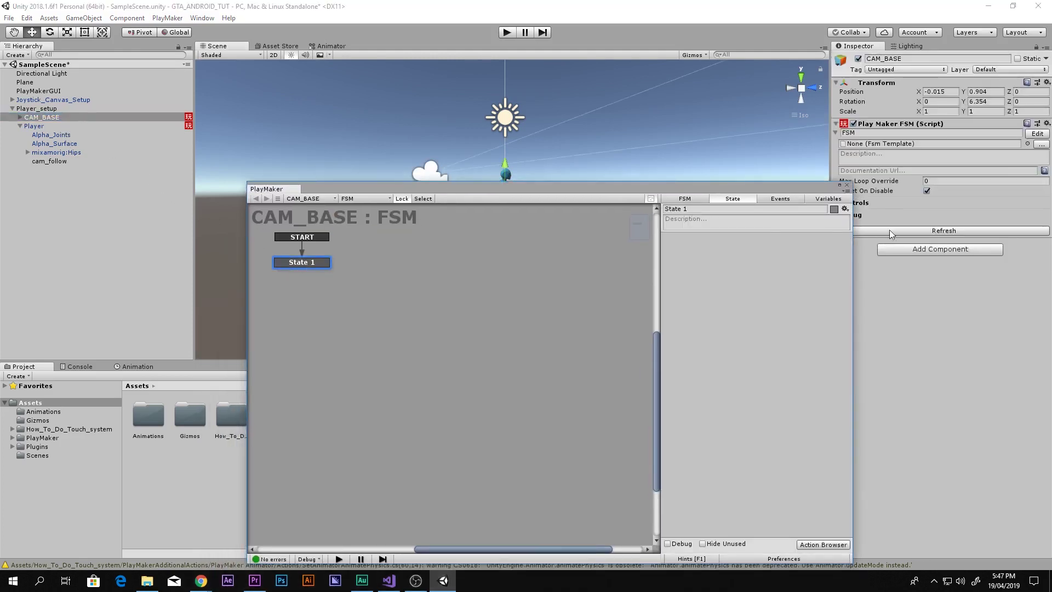
{"action": "double_click", "coordinate": [794, 307]}
{"action": "double_click", "coordinate": [524, 120]}
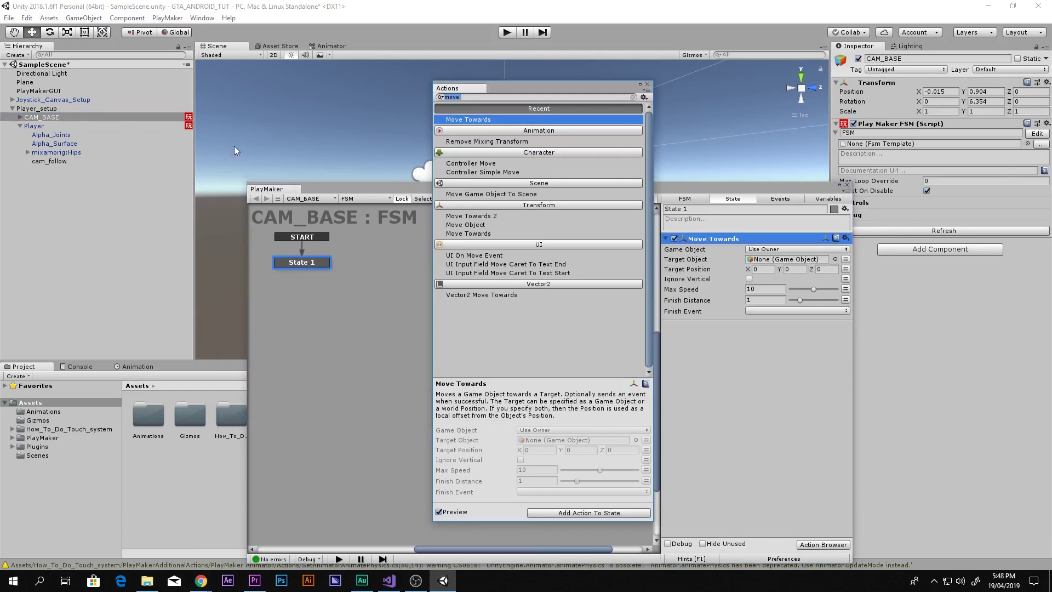
{"action": "left_click", "coordinate": [647, 85]}
{"action": "left_click_drag", "start_coordinate": [55, 162], "coordinate": [803, 263]}
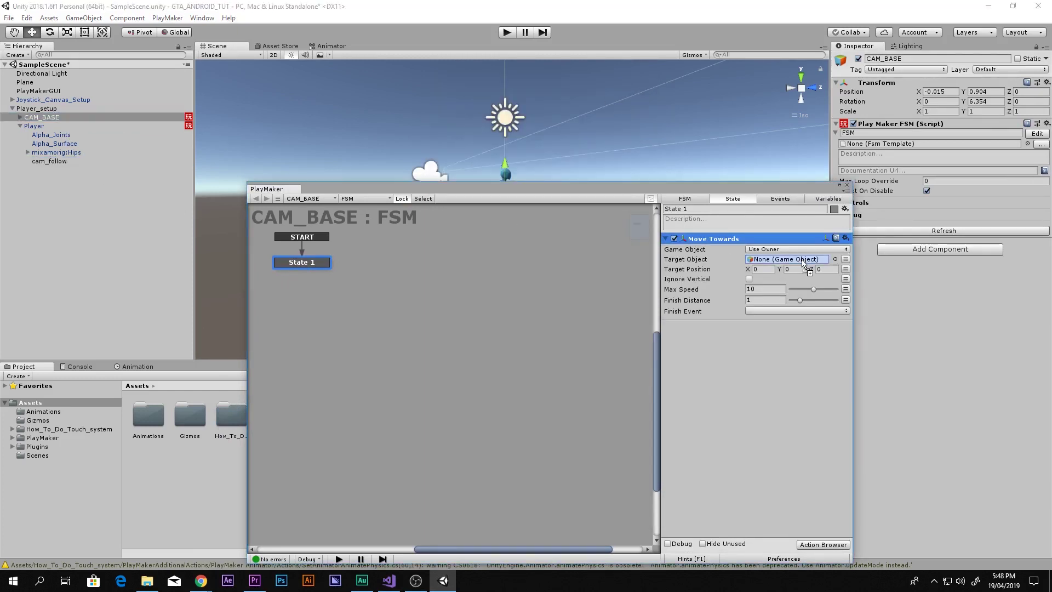
- Set the Move Towards action's Finish Distance to 0
{"action": "left_click_drag", "start_coordinate": [773, 196], "coordinate": [749, 171]}
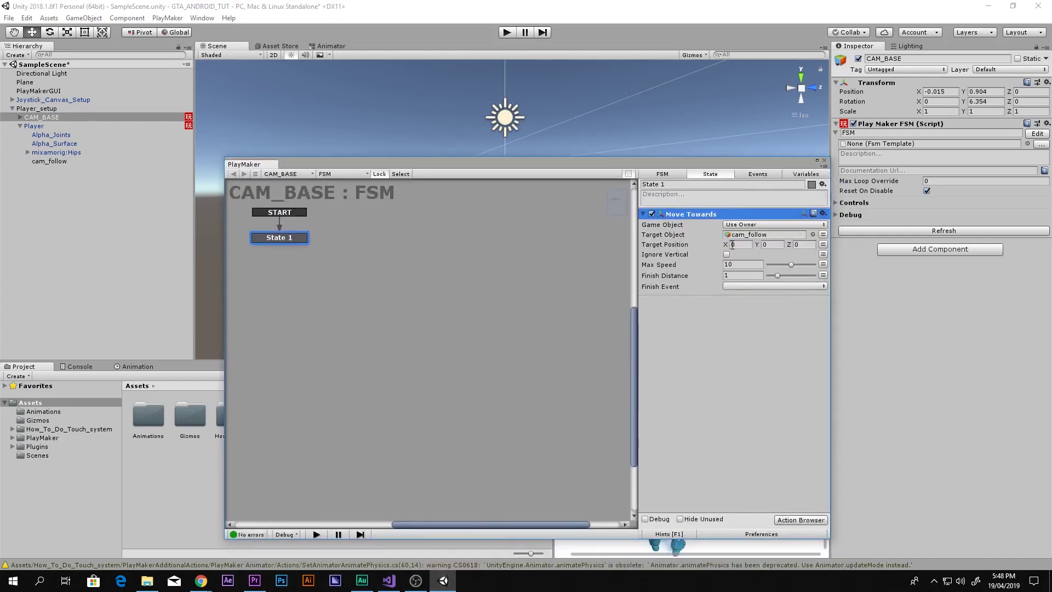
{"action": "left_click", "coordinate": [666, 274]}
{"action": "type", "text": "0"}
{"action": "left_click", "coordinate": [703, 333]}
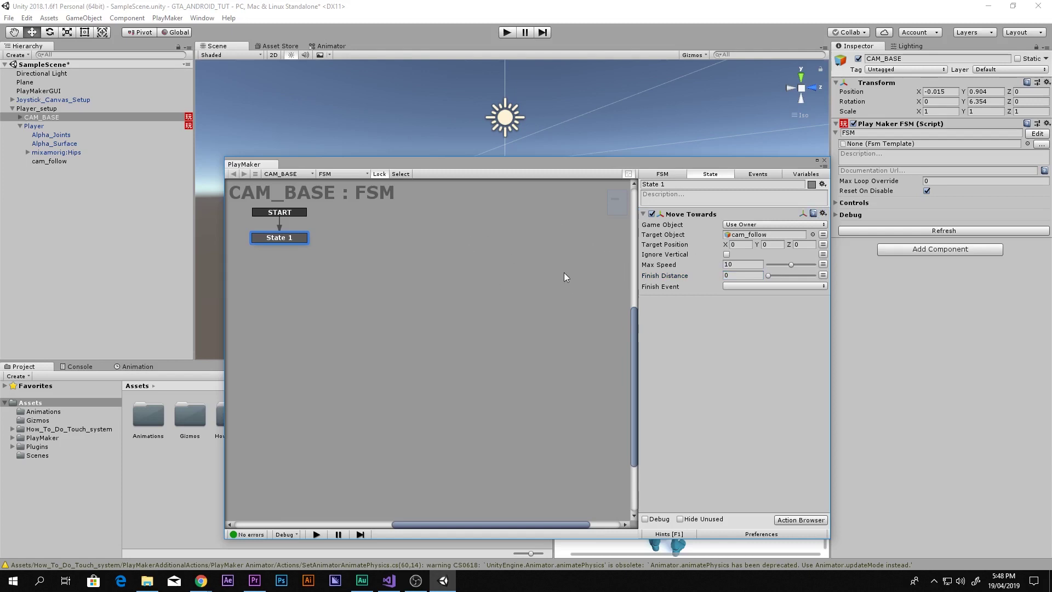
{"action": "left_click", "coordinate": [741, 276]}
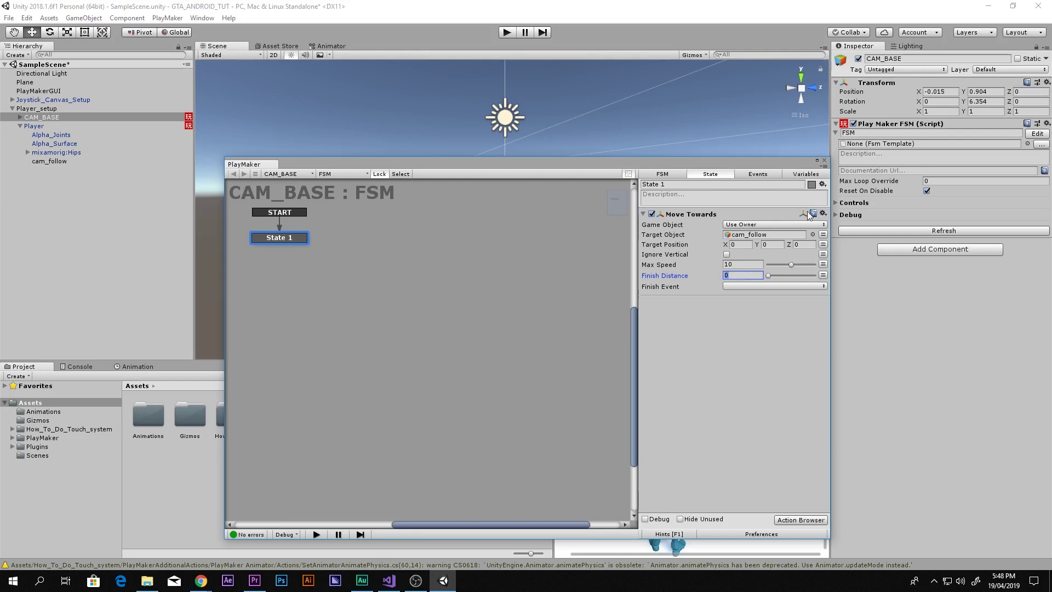
- Close the FSM editor and play-test the camera follow by moving both on-screen joysticks, ending with play mode stopped
{"action": "left_click", "coordinate": [824, 161]}
{"action": "left_click", "coordinate": [507, 31]}
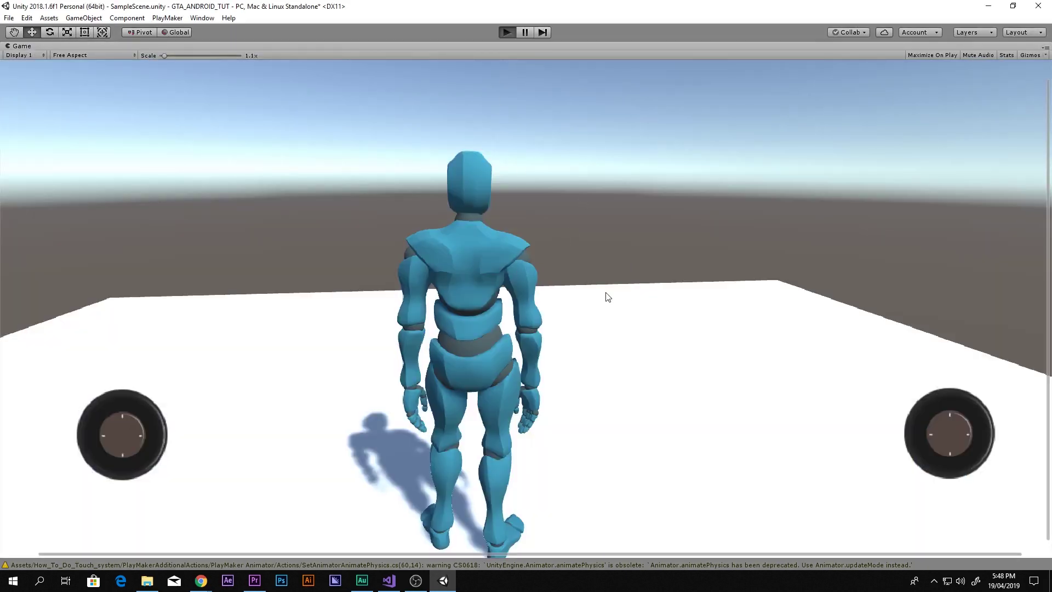
{"action": "left_click_drag", "start_coordinate": [122, 433], "coordinate": [315, 395]}
{"action": "left_click_drag", "start_coordinate": [949, 433], "coordinate": [544, 251]}
{"action": "left_click", "coordinate": [507, 32]}
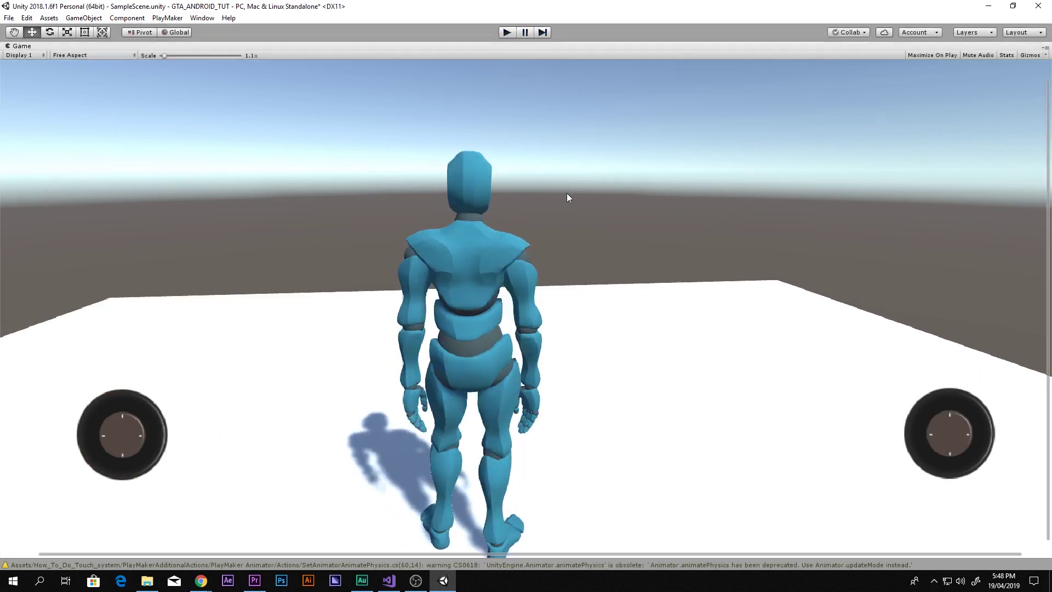
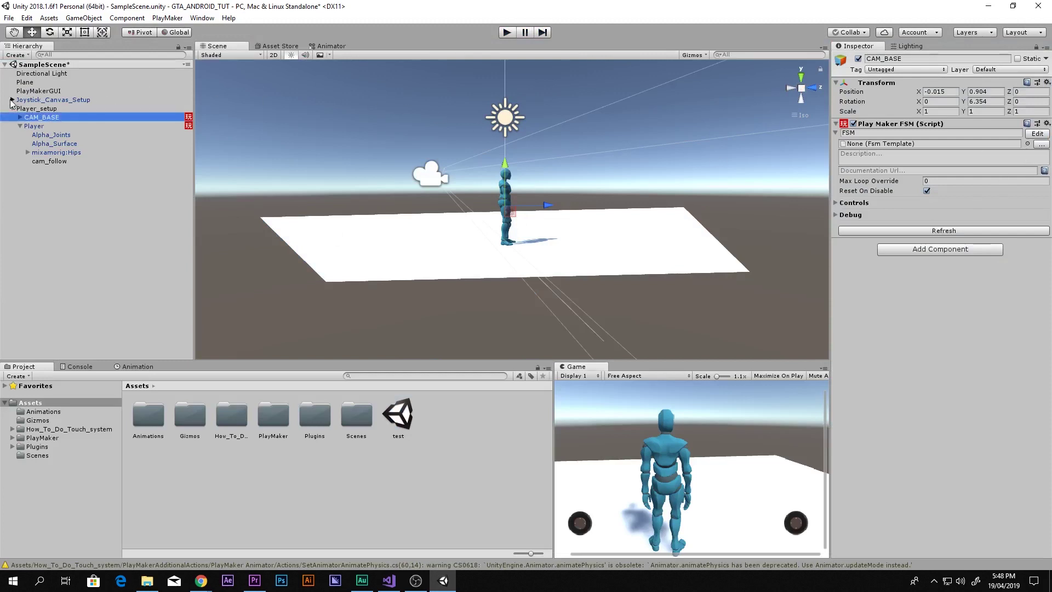
- Select RightJoystick under Joystick_Canvas_Setup and frame it in the Scene view from the back
{"action": "left_click", "coordinate": [44, 117]}
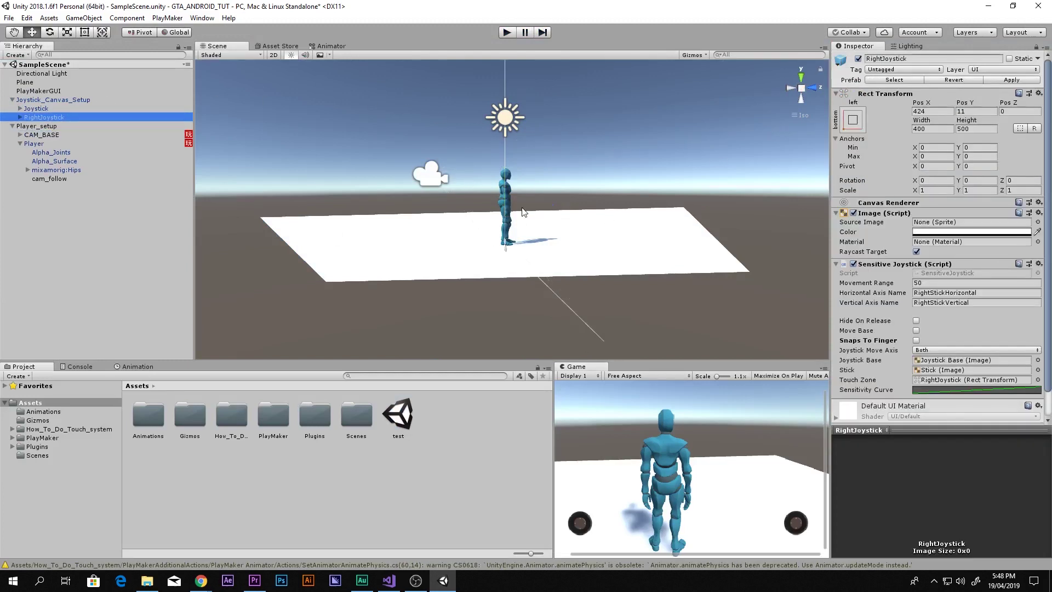
{"action": "key", "text": "f"}
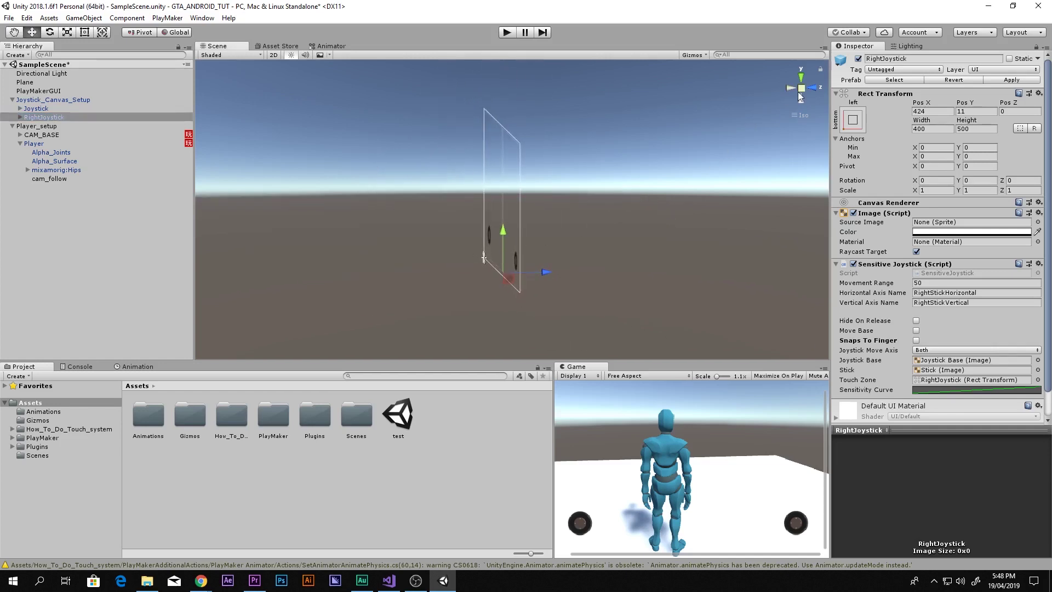
{"action": "left_click", "coordinate": [798, 94]}
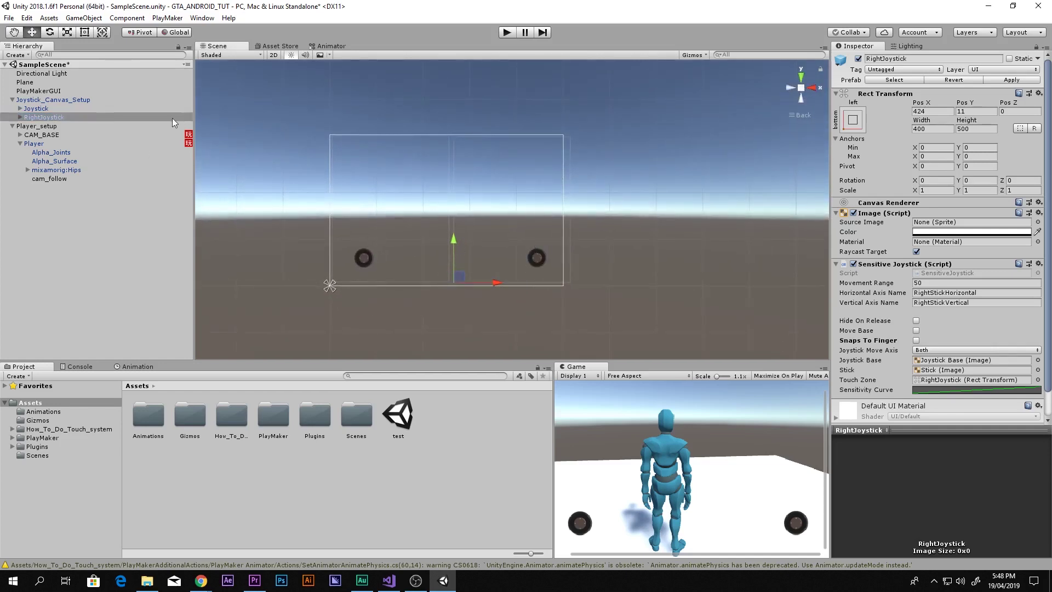
{"action": "scroll", "coordinate": [547, 256], "scroll_direction": "up", "scroll_amount": 3}
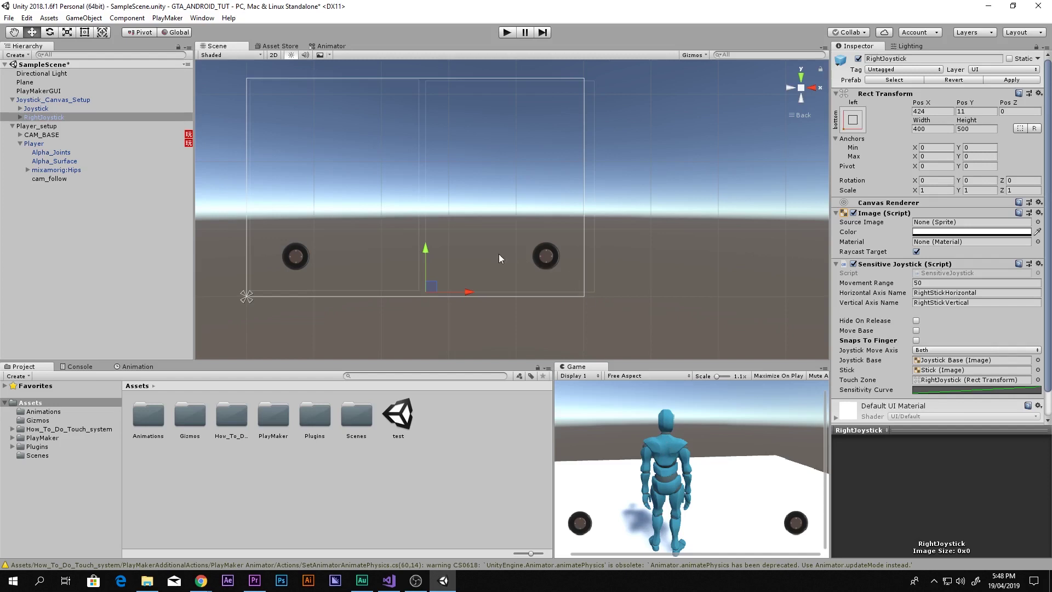
{"action": "scroll", "coordinate": [910, 334], "scroll_direction": "down", "scroll_amount": 1}
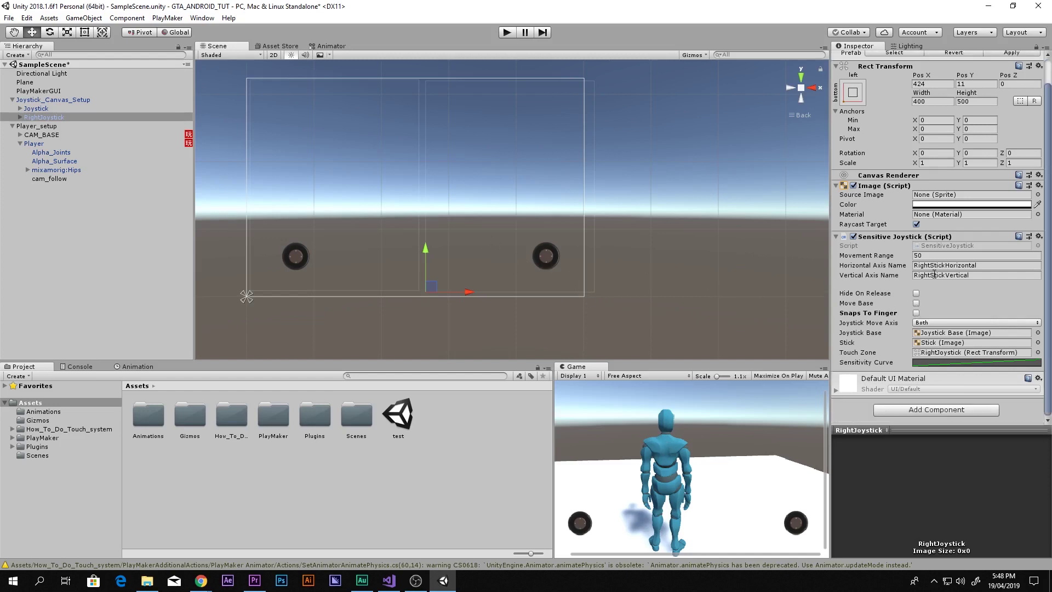
- Examine the horizontal and vertical axis names in RightJoystick's Sensitive Joystick component and look through the available project settings categories
{"action": "left_click", "coordinate": [986, 266]}
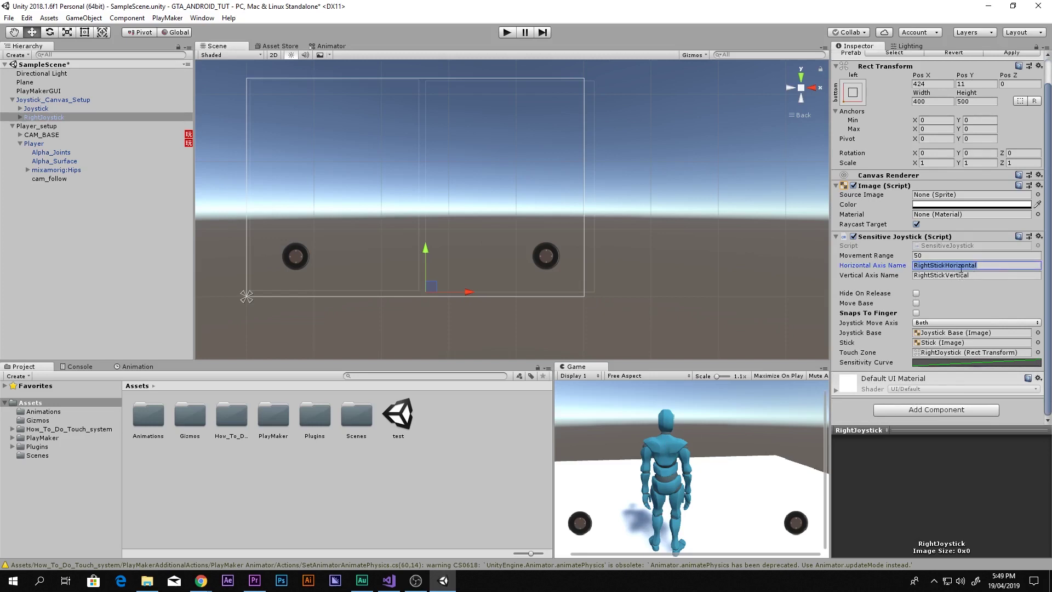
{"action": "left_click", "coordinate": [933, 274]}
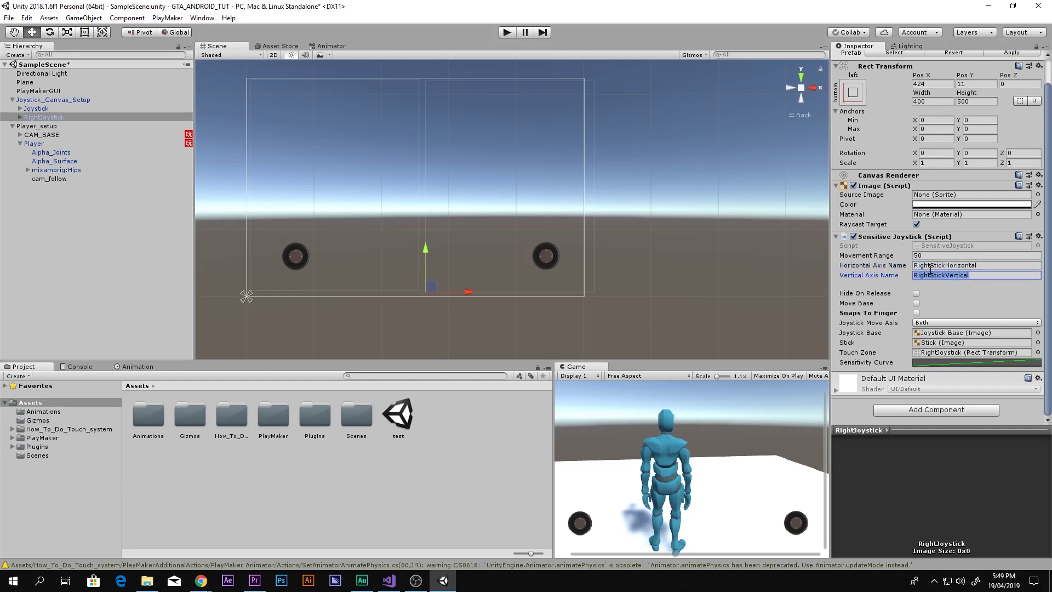
{"action": "left_click", "coordinate": [933, 265]}
{"action": "key", "text": "Tab"}
{"action": "left_click", "coordinate": [933, 266]}
{"action": "left_click", "coordinate": [935, 275]}
{"action": "left_click", "coordinate": [28, 19]}
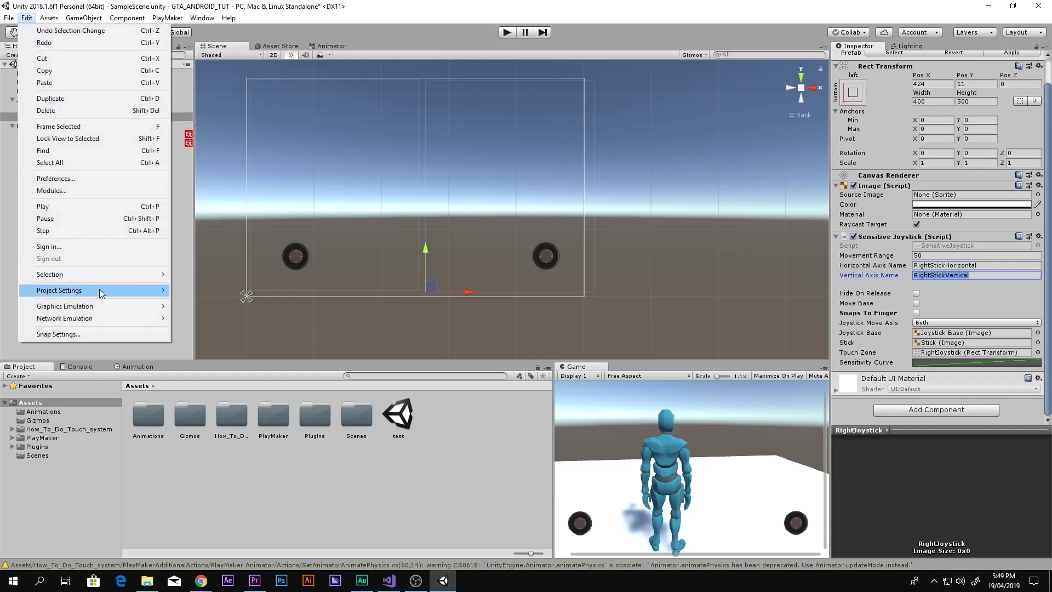
{"action": "mouse_move", "coordinate": [101, 292]}
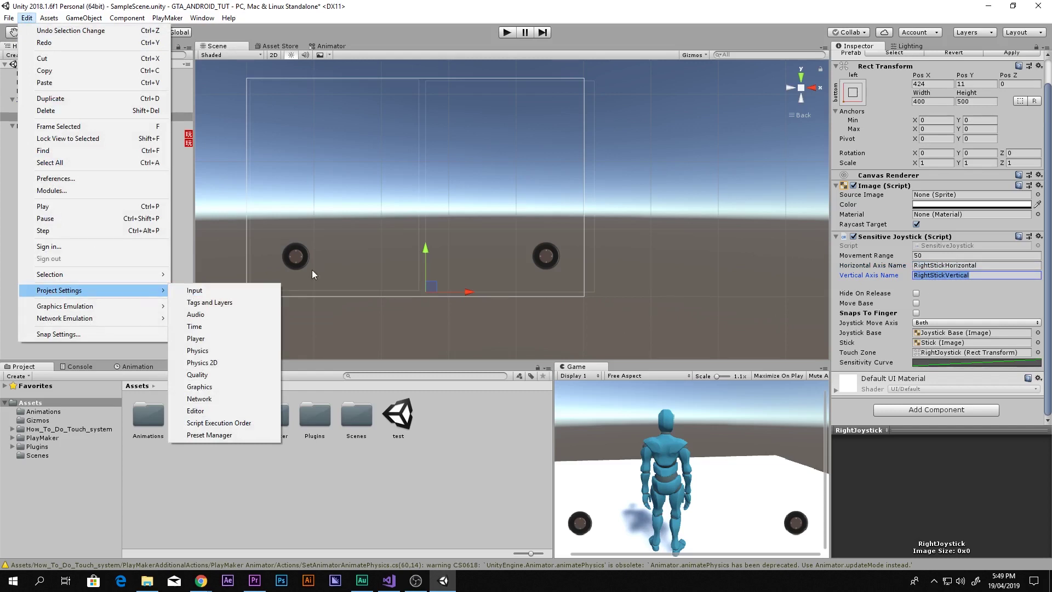
{"action": "left_click", "coordinate": [961, 265]}
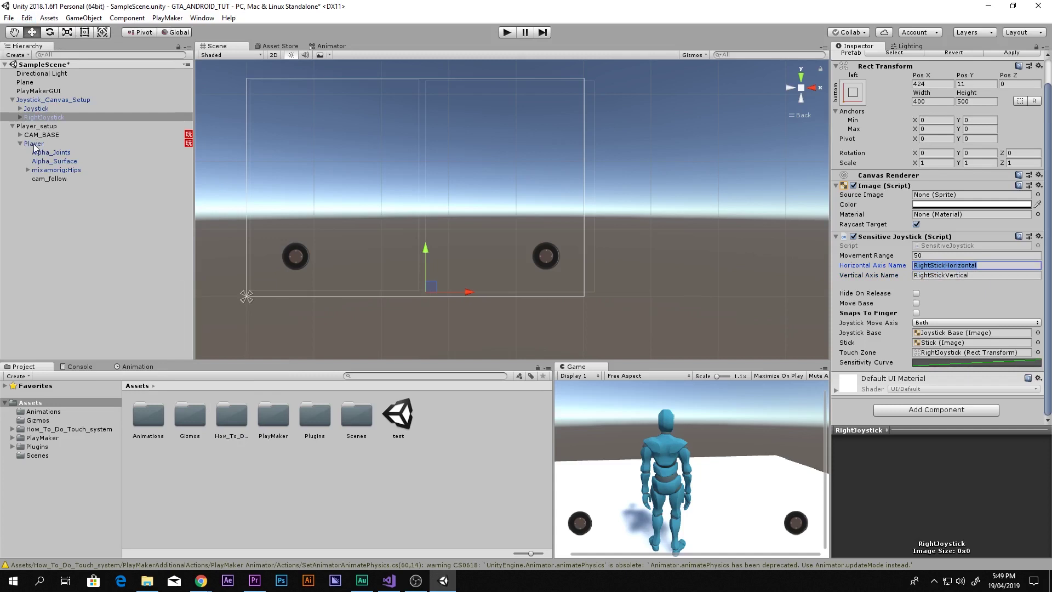
- Add a How_To_Do_Get Axis Vector action to State 1 of CAM_BASE's FSM
{"action": "left_click", "coordinate": [38, 145]}
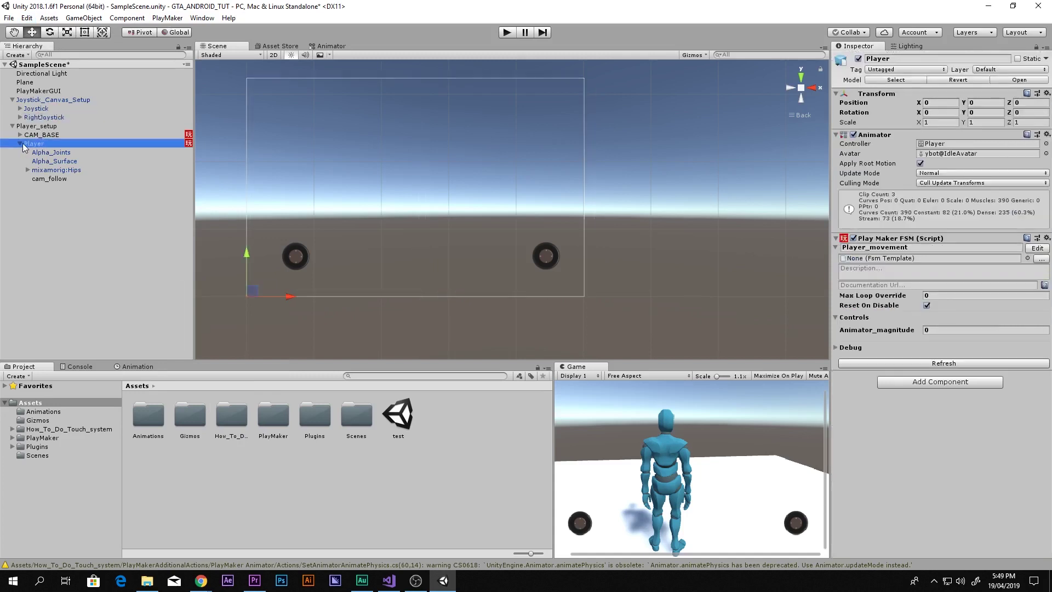
{"action": "left_click", "coordinate": [21, 143]}
{"action": "left_click", "coordinate": [43, 135]}
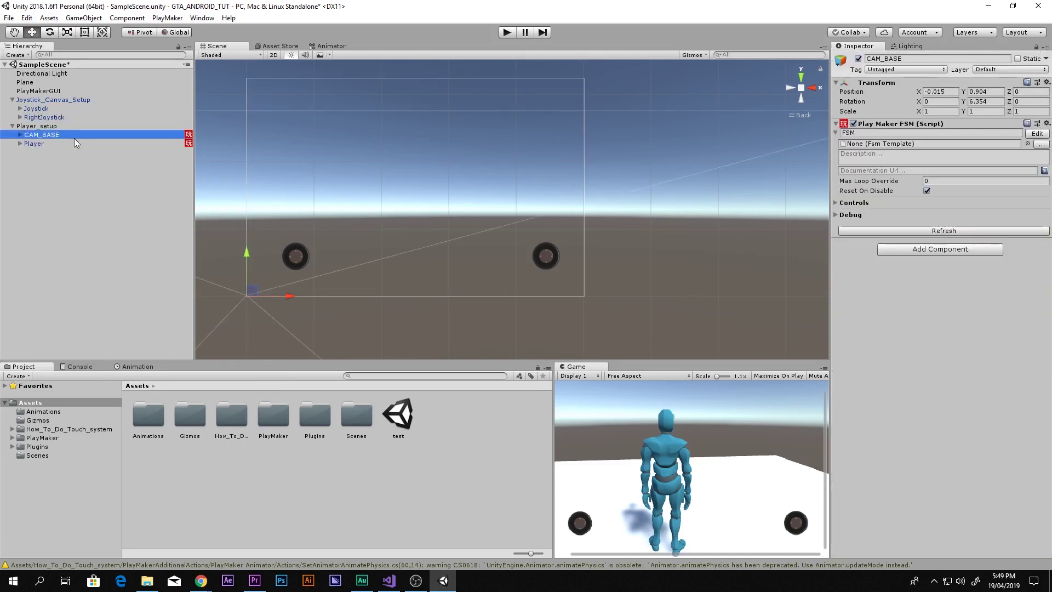
{"action": "left_click", "coordinate": [1037, 134]}
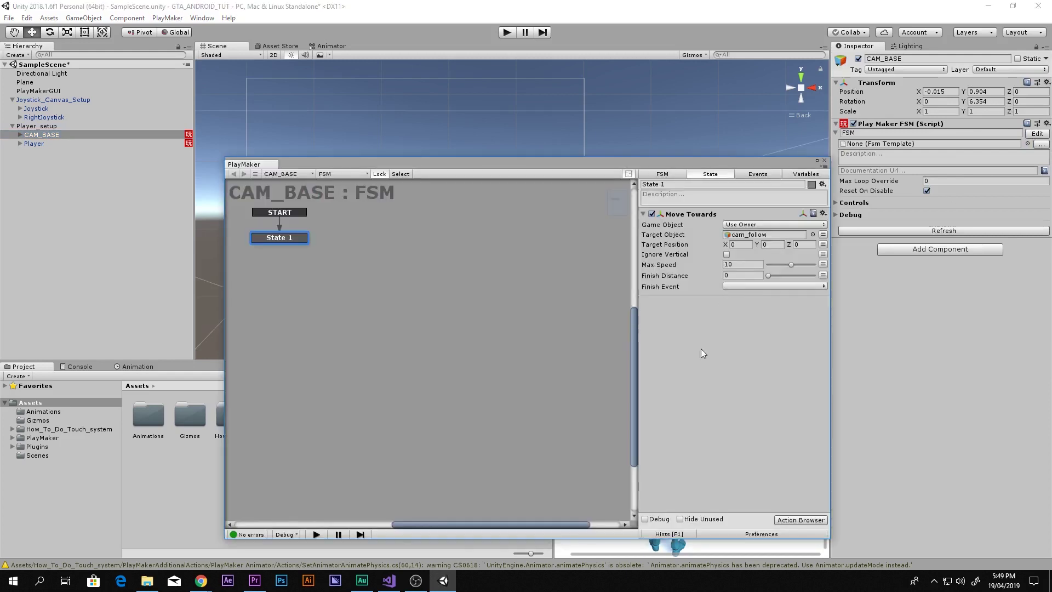
{"action": "double_click", "coordinate": [718, 353]}
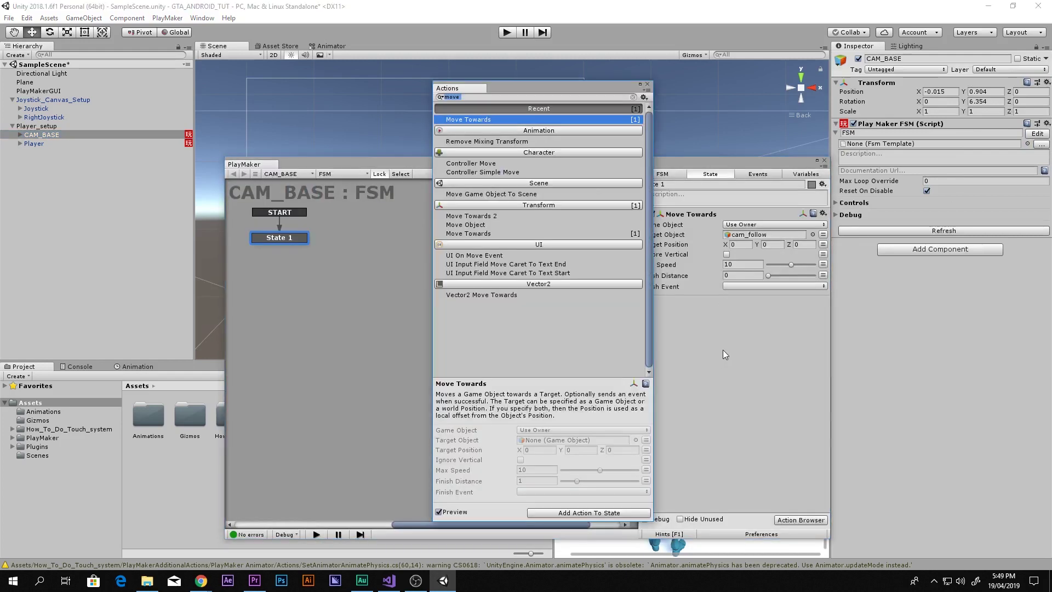
{"action": "type", "text": "get vector"}
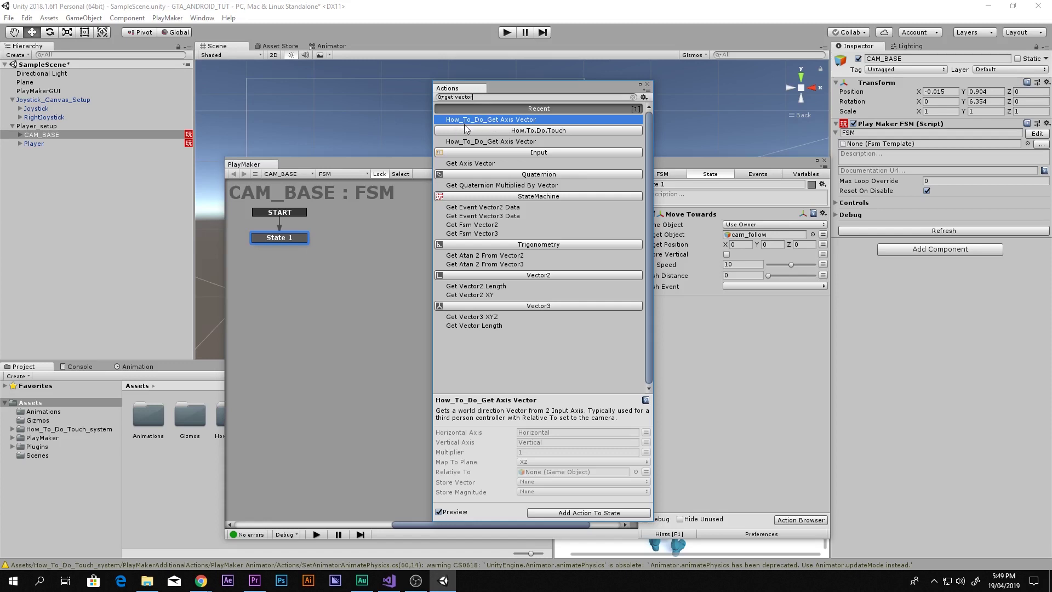
{"action": "left_click", "coordinate": [460, 165]}
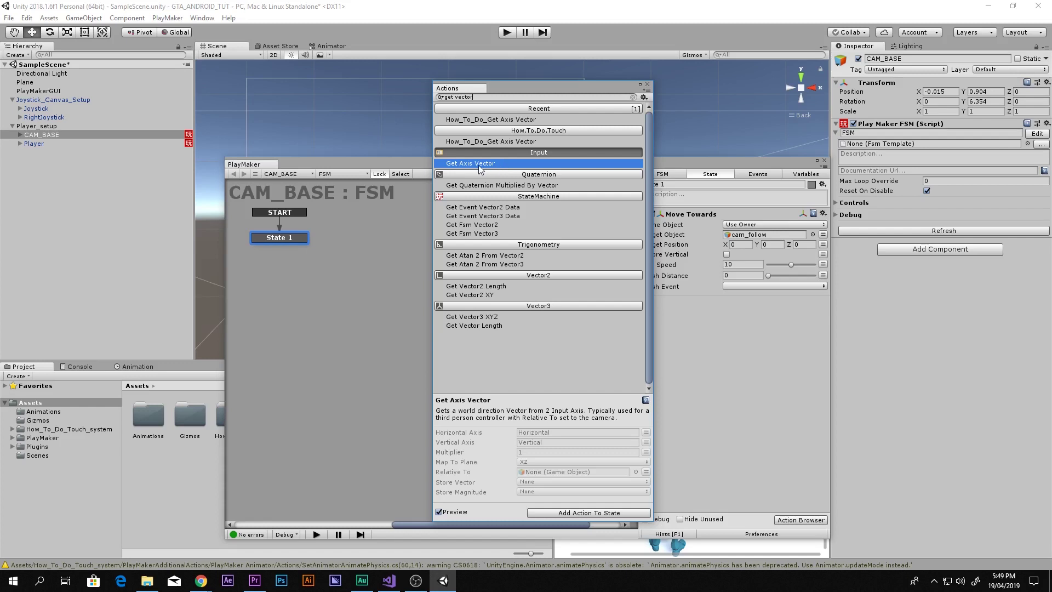
{"action": "left_click", "coordinate": [475, 120]}
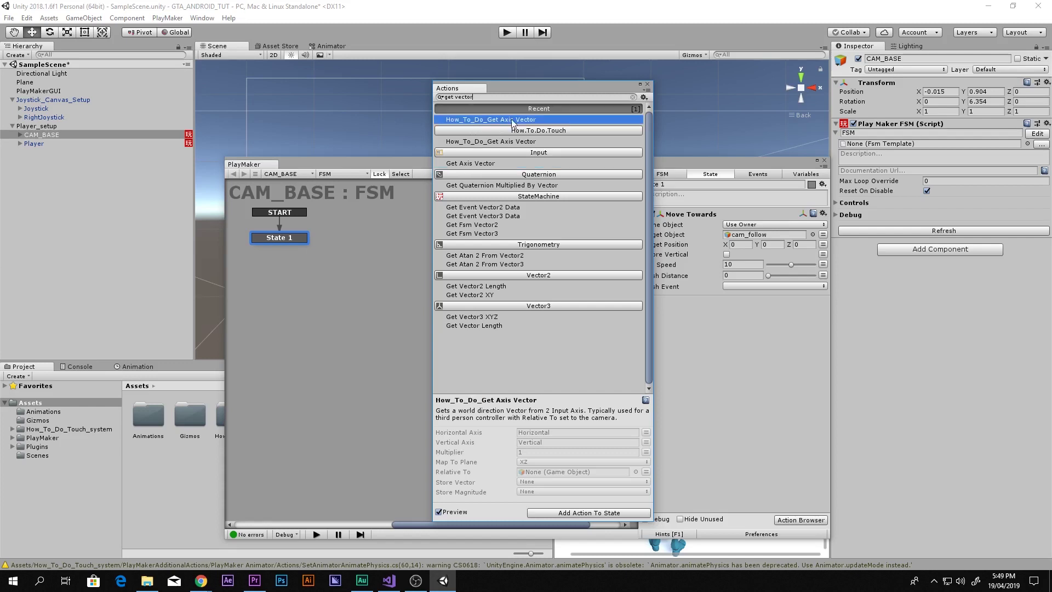
{"action": "double_click", "coordinate": [478, 120]}
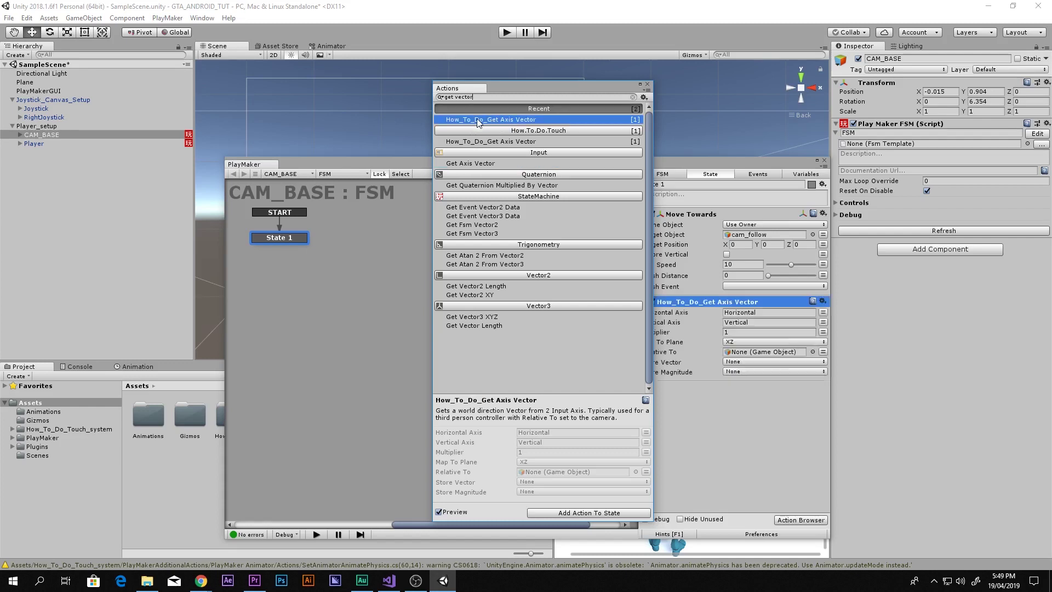
{"action": "left_click", "coordinate": [647, 84]}
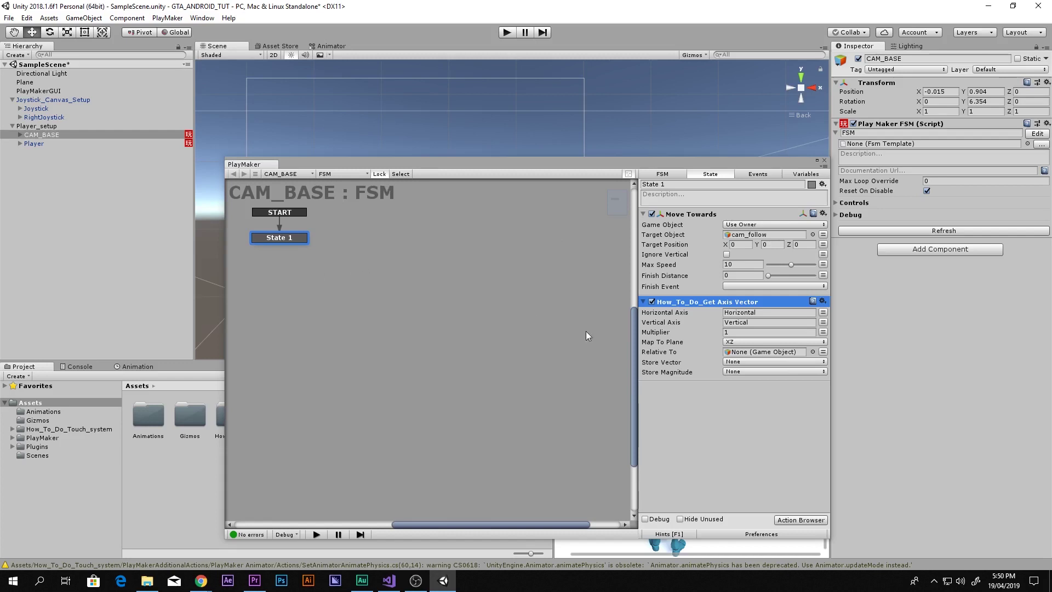
- Compare the Get Axis Vector action's axis fields with the axis names on RightJoystick and Joystick
{"action": "left_click", "coordinate": [735, 429]}
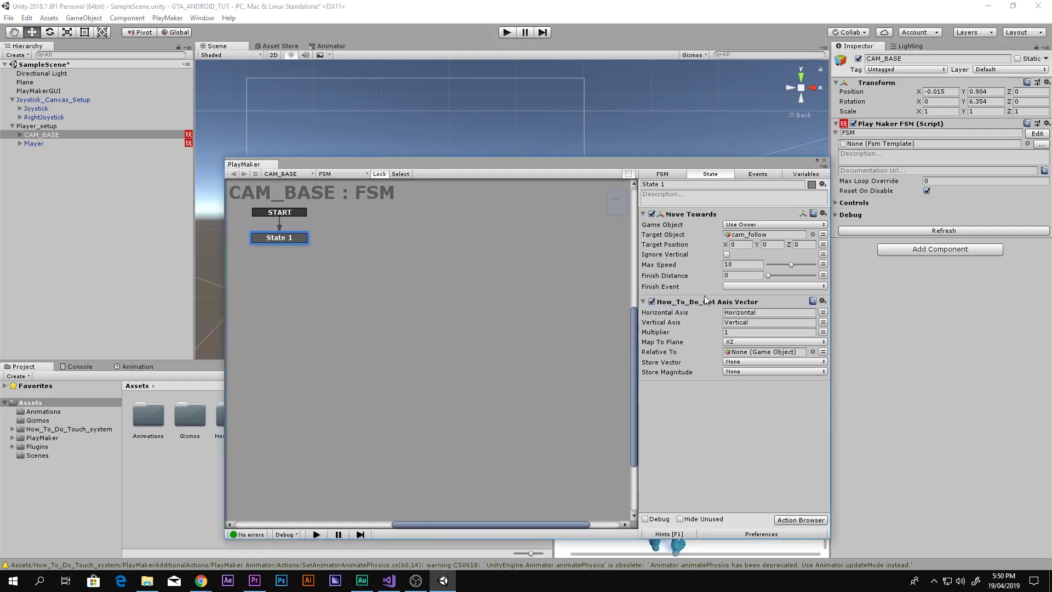
{"action": "left_click", "coordinate": [753, 312]}
{"action": "left_click", "coordinate": [757, 322]}
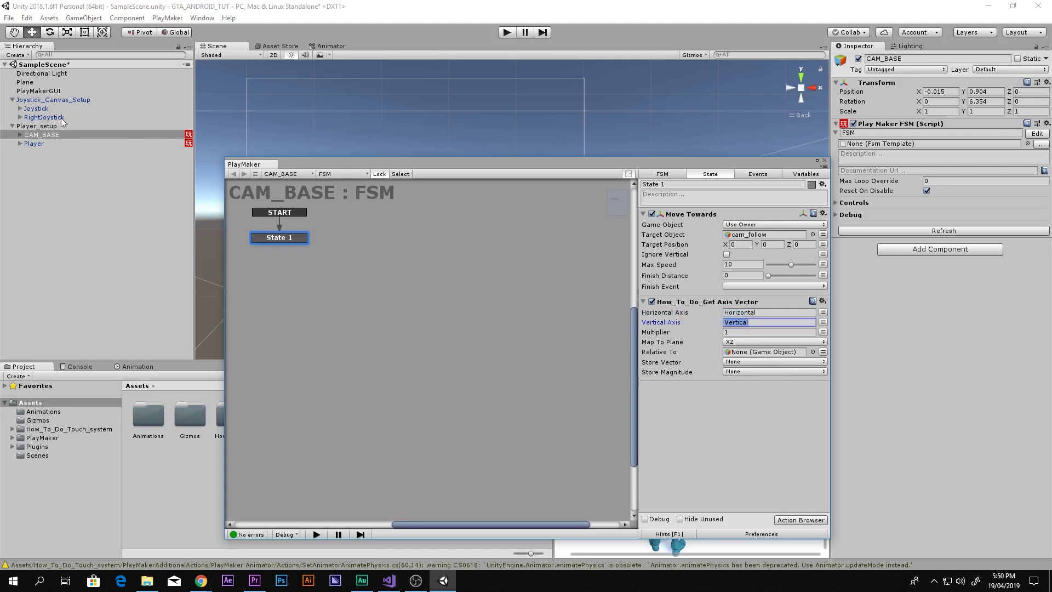
{"action": "left_click", "coordinate": [39, 117]}
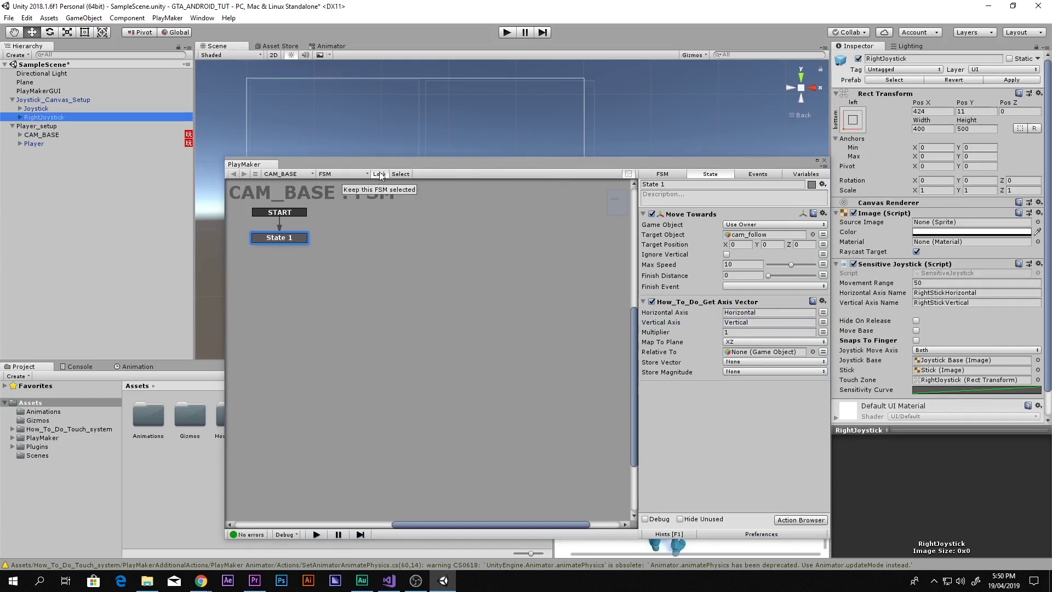
{"action": "left_click", "coordinate": [36, 108]}
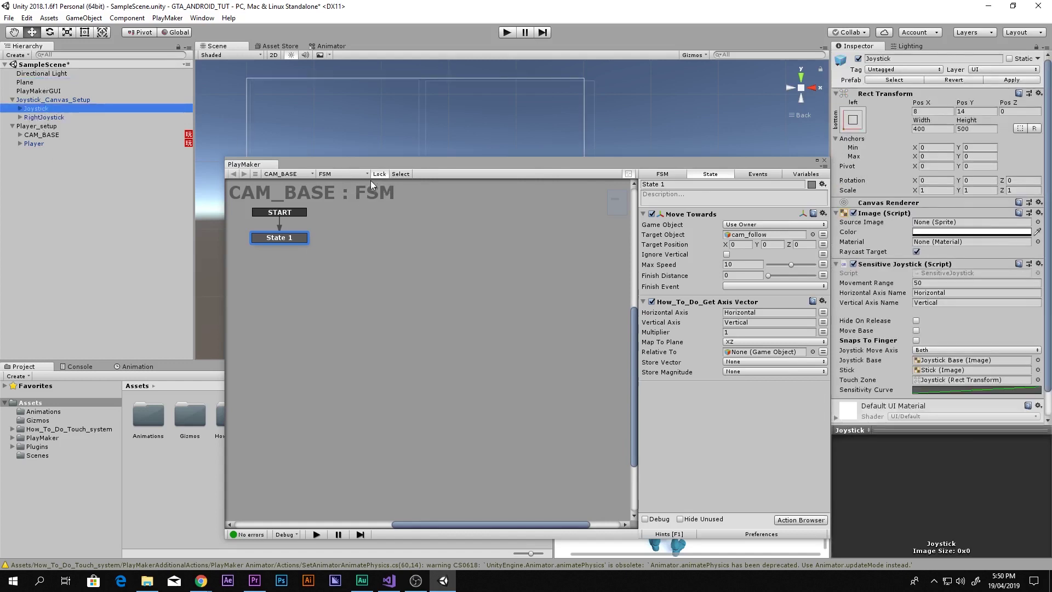
- Shift the FSM editor slightly and lock it to CAM_BASE's FSM so it stays shown when other objects are selected
{"action": "left_click_drag", "start_coordinate": [383, 163], "coordinate": [353, 163]}
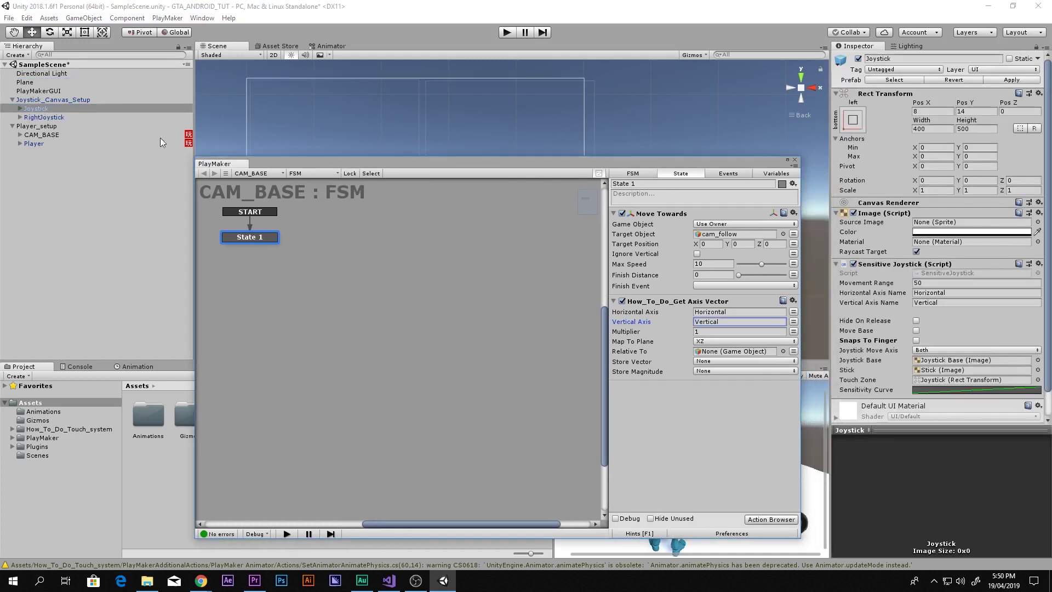
{"action": "left_click", "coordinate": [90, 82]}
{"action": "left_click", "coordinate": [81, 100]}
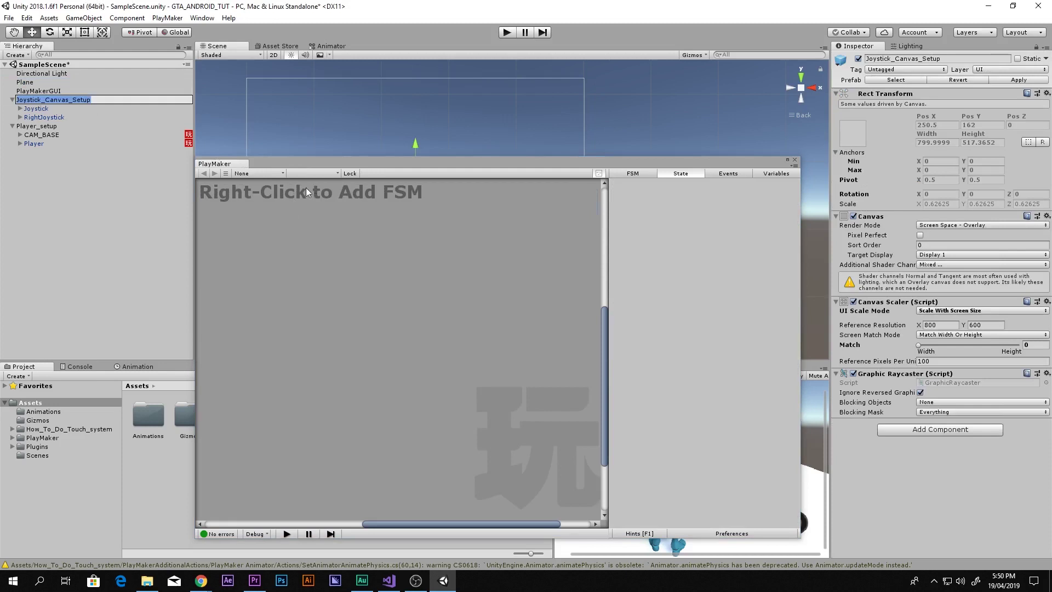
{"action": "left_click", "coordinate": [54, 134]}
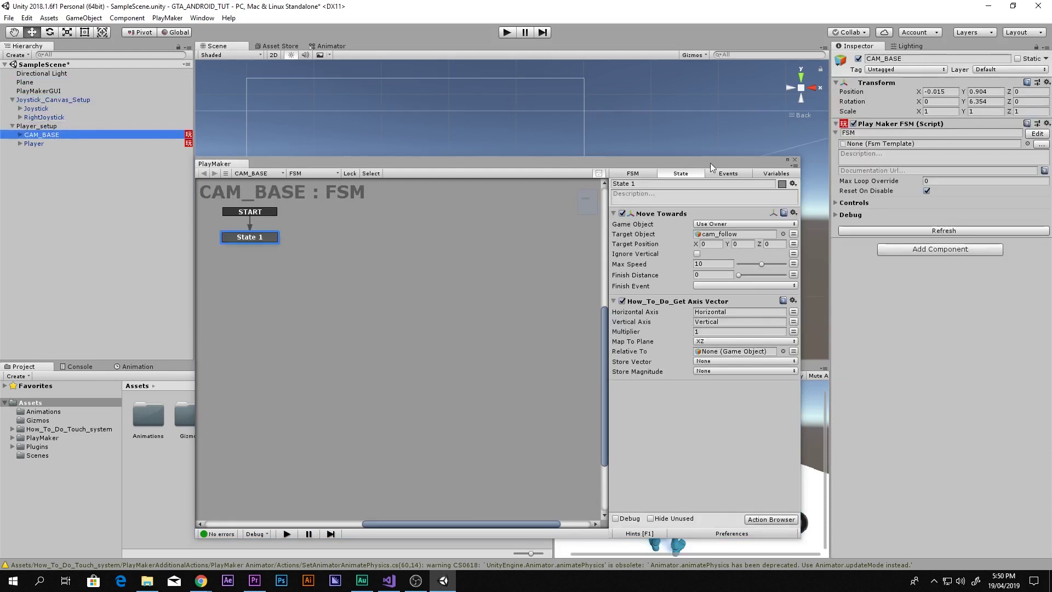
{"action": "left_click", "coordinate": [350, 173]}
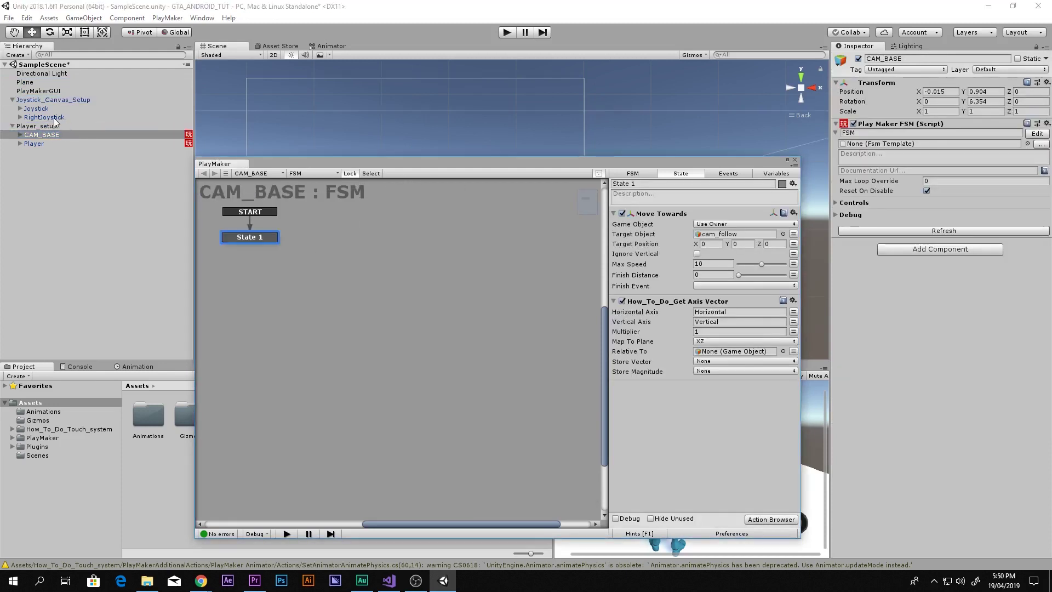
- Copy RightJoystick's horizontal axis name, RightStickHorizontal, into the Get Axis Vector action's Horizontal Axis
{"action": "left_click", "coordinate": [55, 117]}
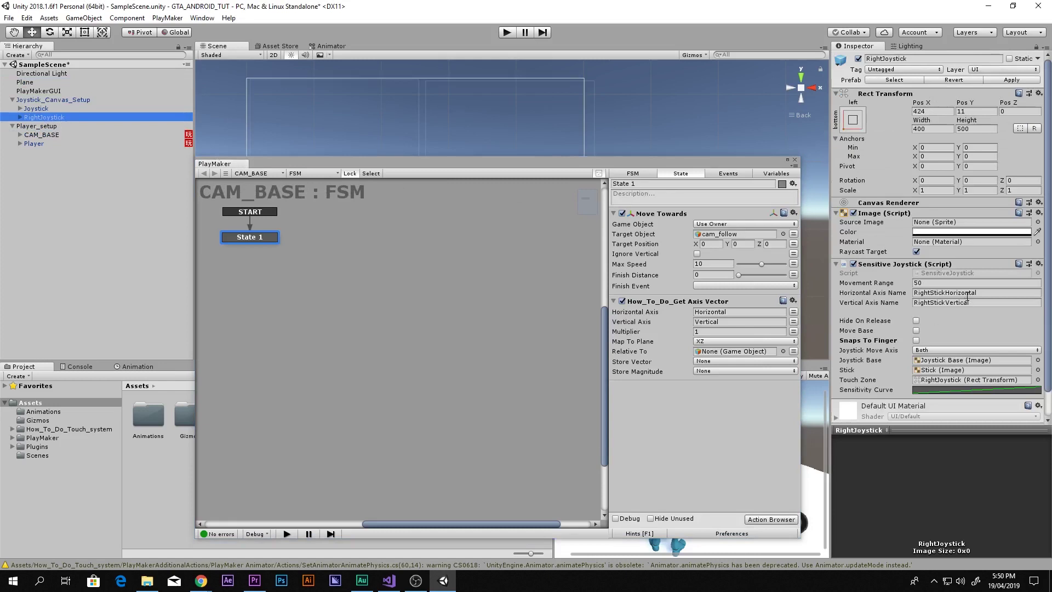
{"action": "left_click", "coordinate": [997, 291]}
{"action": "key", "text": "ctrl+c"}
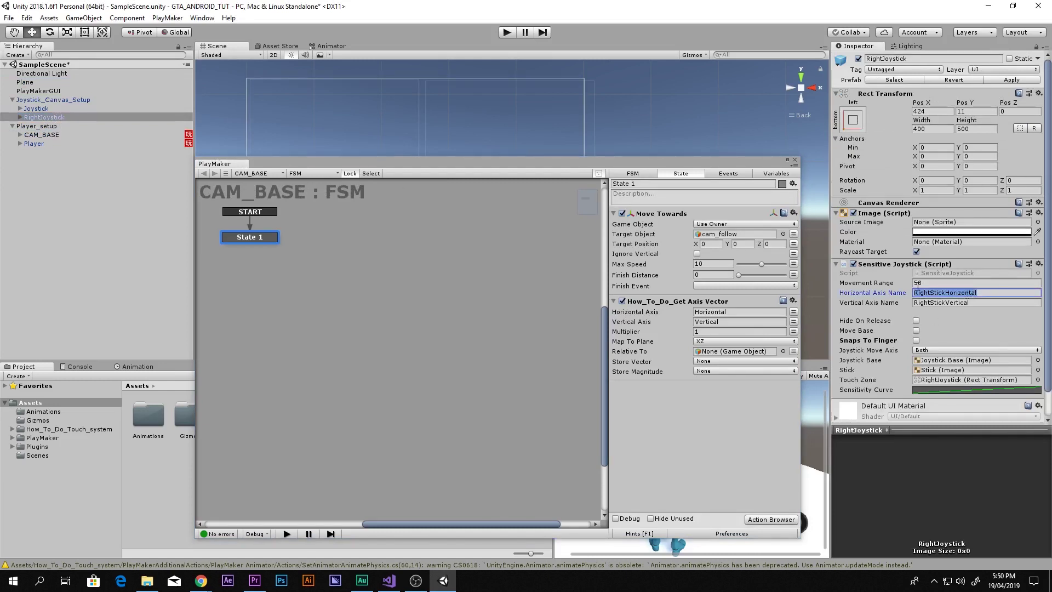
{"action": "left_click", "coordinate": [725, 312]}
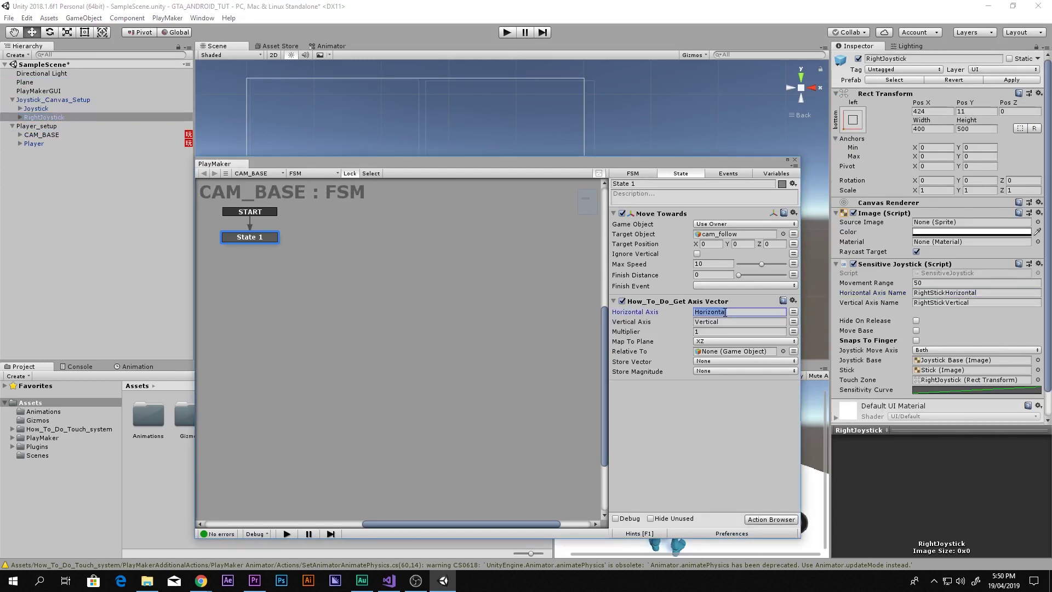
{"action": "key", "text": "ctrl+v"}
- Copy RightJoystick's vertical axis name, RightStickVertical, into the Get Axis Vector action's Vertical Axis
{"action": "left_click", "coordinate": [971, 302]}
{"action": "key", "text": "ctrl+c"}
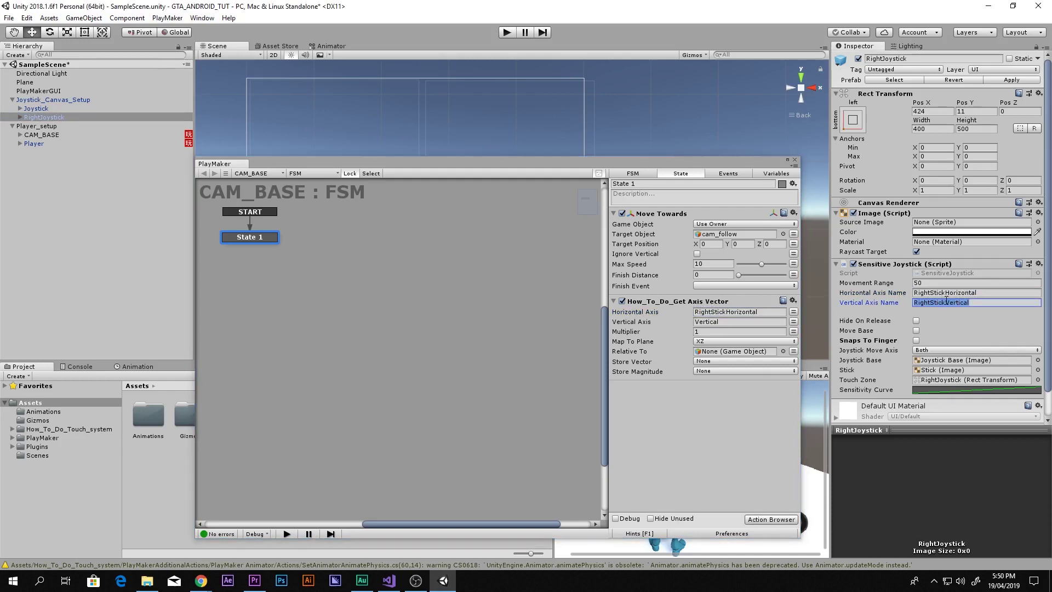
{"action": "left_click", "coordinate": [726, 322]}
{"action": "key", "text": "ctrl+v"}
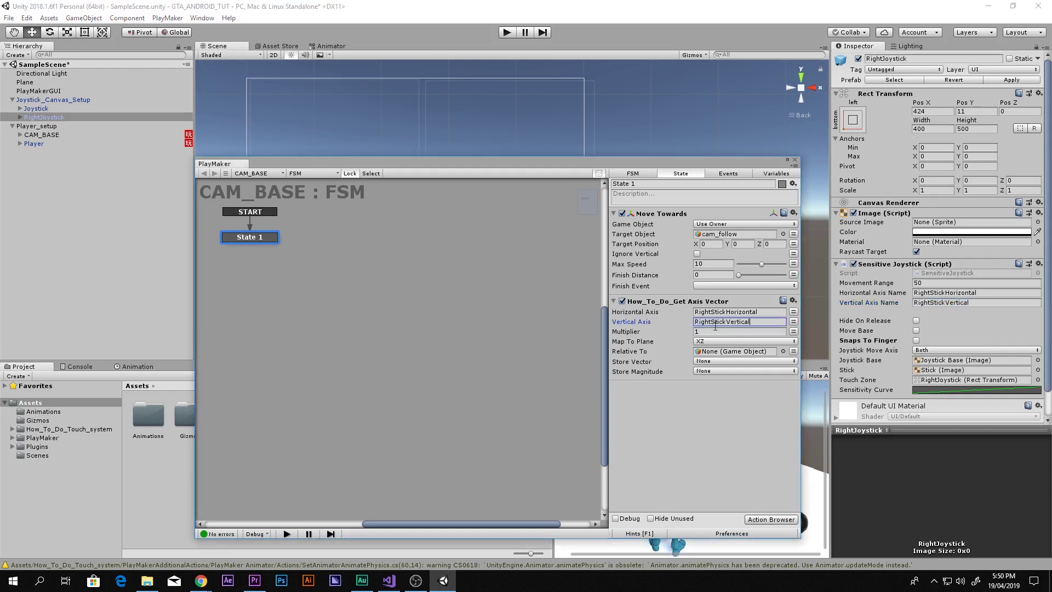
{"action": "left_click", "coordinate": [710, 396]}
- Open the project's Input settings and move the FSM editor clear of the Inspector
{"action": "left_click", "coordinate": [27, 18]}
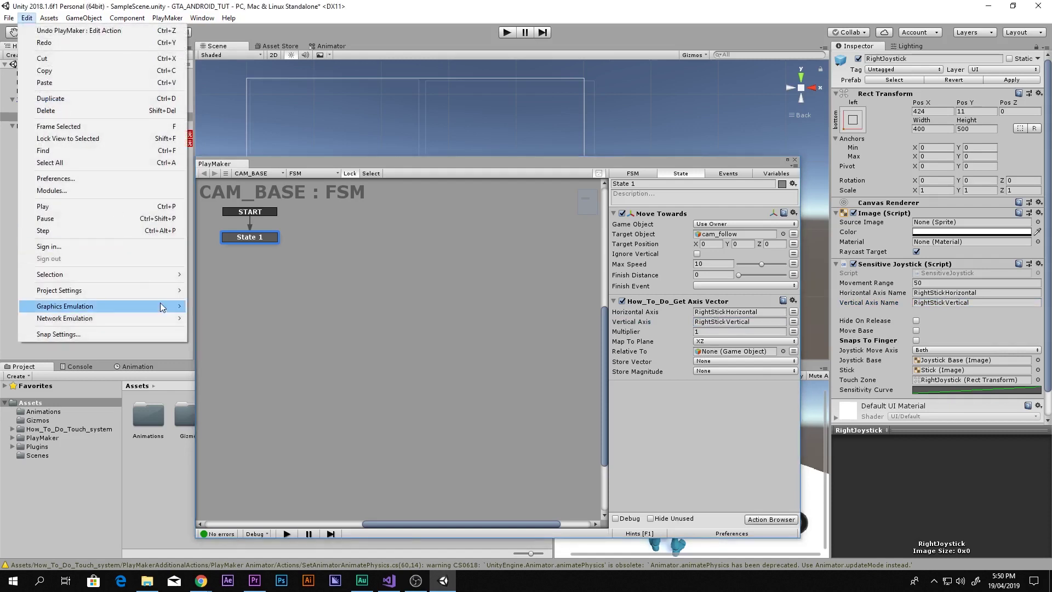
{"action": "mouse_move", "coordinate": [162, 290]}
{"action": "left_click", "coordinate": [198, 290]}
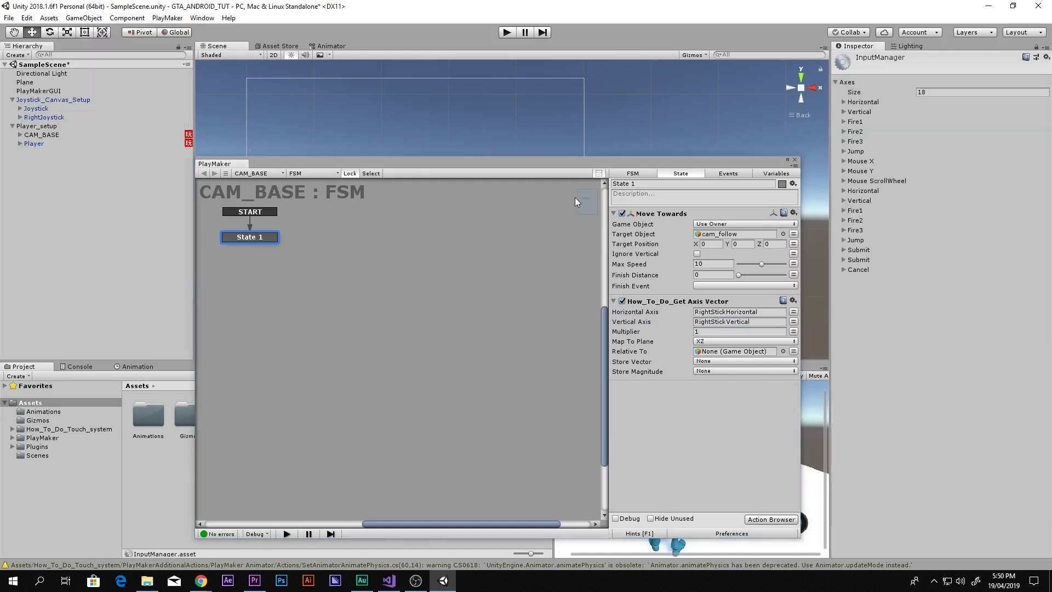
{"action": "left_click_drag", "start_coordinate": [763, 163], "coordinate": [685, 149]}
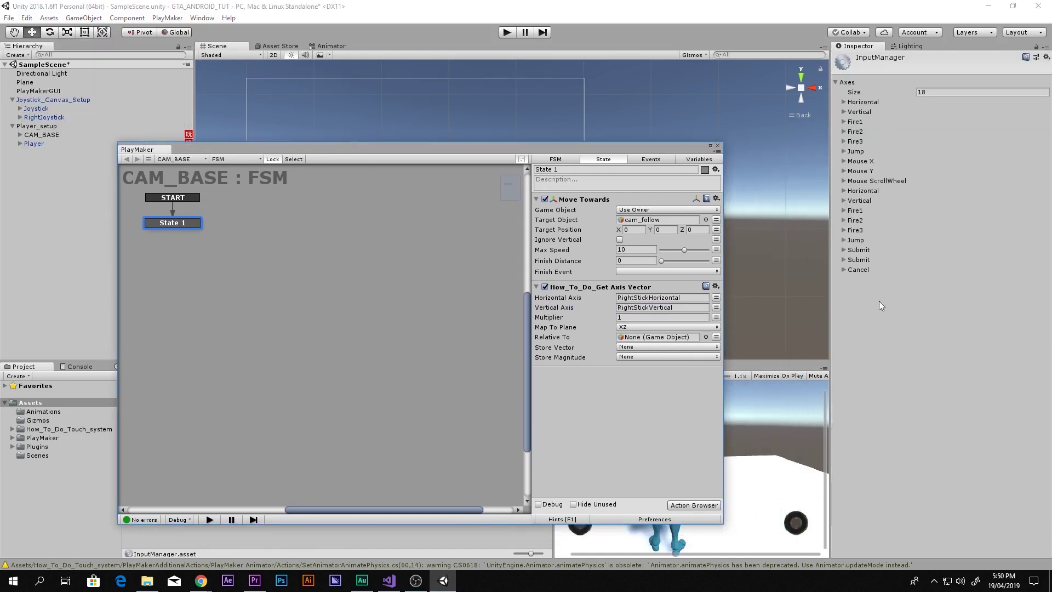
- Examine the second Horizontal entry in the input axes and the axis names on Joystick's Sensitive Joystick component
{"action": "left_click", "coordinate": [844, 102]}
{"action": "left_click", "coordinate": [844, 103]}
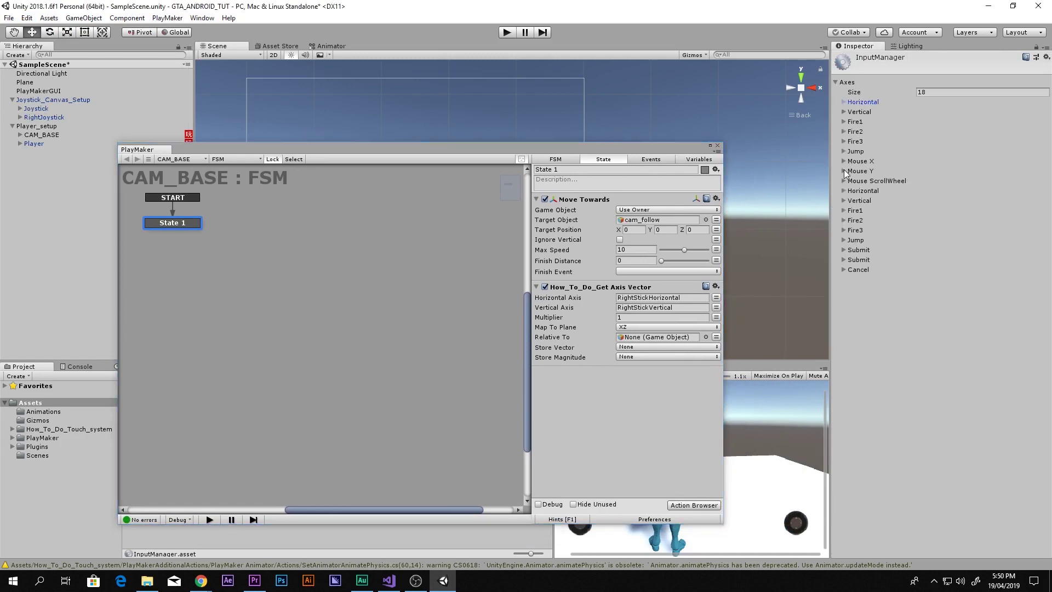
{"action": "left_click", "coordinate": [842, 192]}
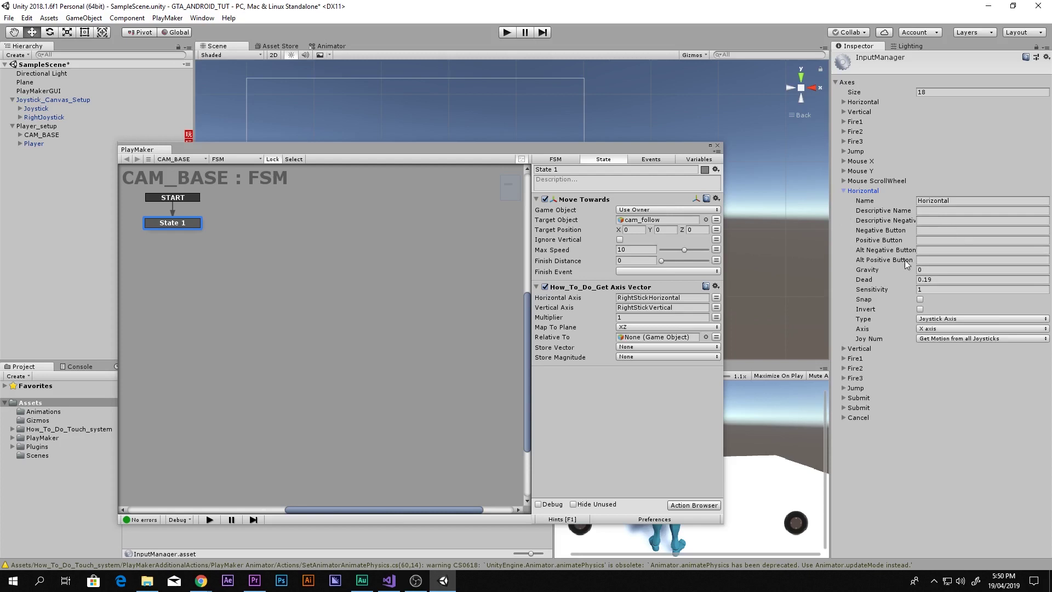
{"action": "left_click", "coordinate": [48, 109]}
{"action": "scroll", "coordinate": [931, 307], "scroll_direction": "down", "scroll_amount": 2}
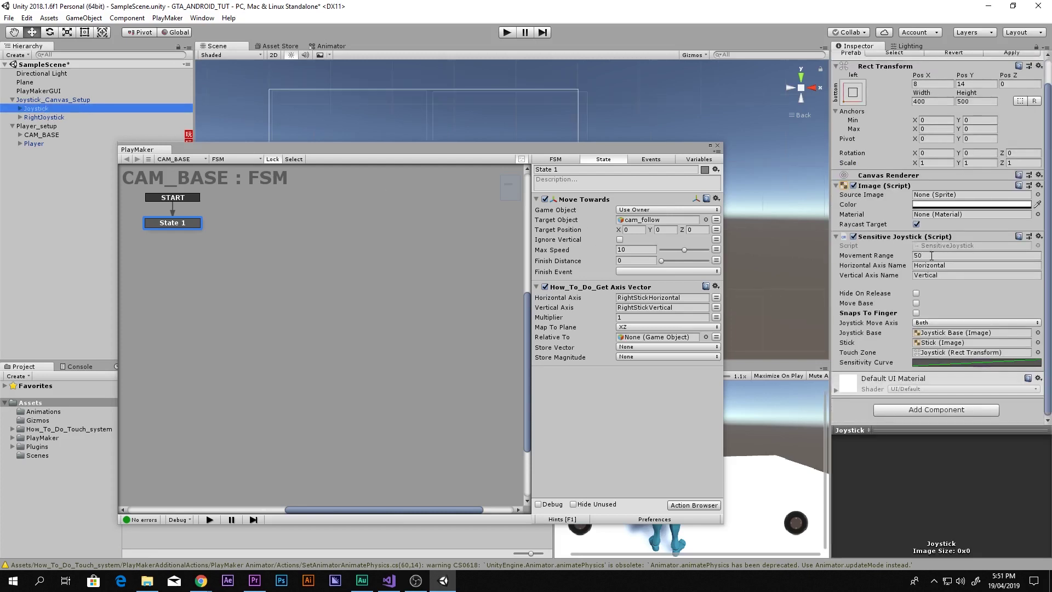
{"action": "left_click", "coordinate": [945, 265]}
{"action": "left_click", "coordinate": [945, 273]}
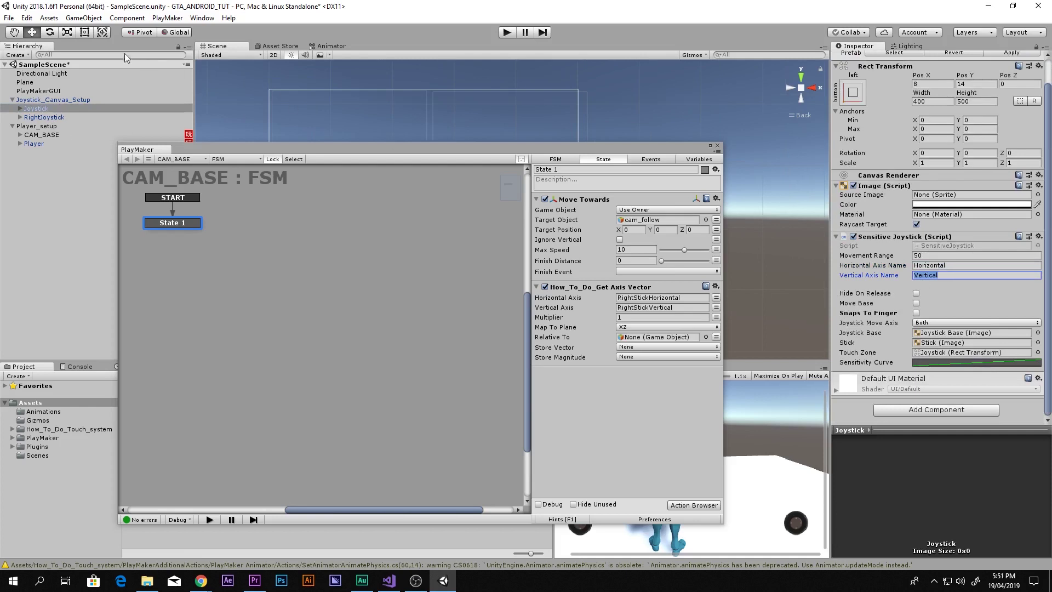
- Reopen the project's Input settings, collapse the second Horizontal axis, and check the axis names in the Get Axis Vector action
{"action": "left_click", "coordinate": [26, 18]}
{"action": "mouse_move", "coordinate": [137, 290]}
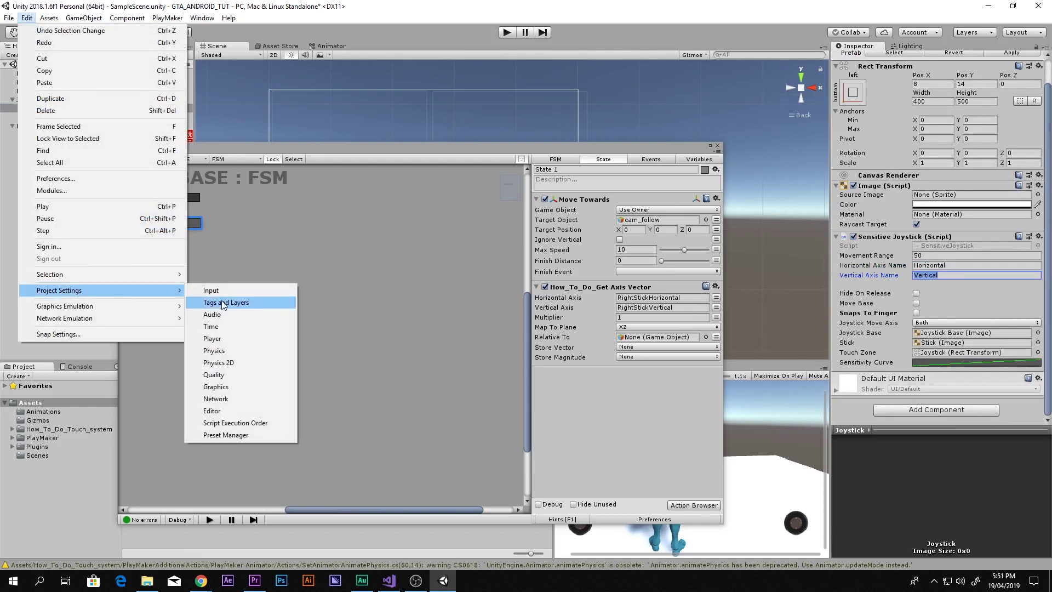
{"action": "left_click", "coordinate": [208, 289]}
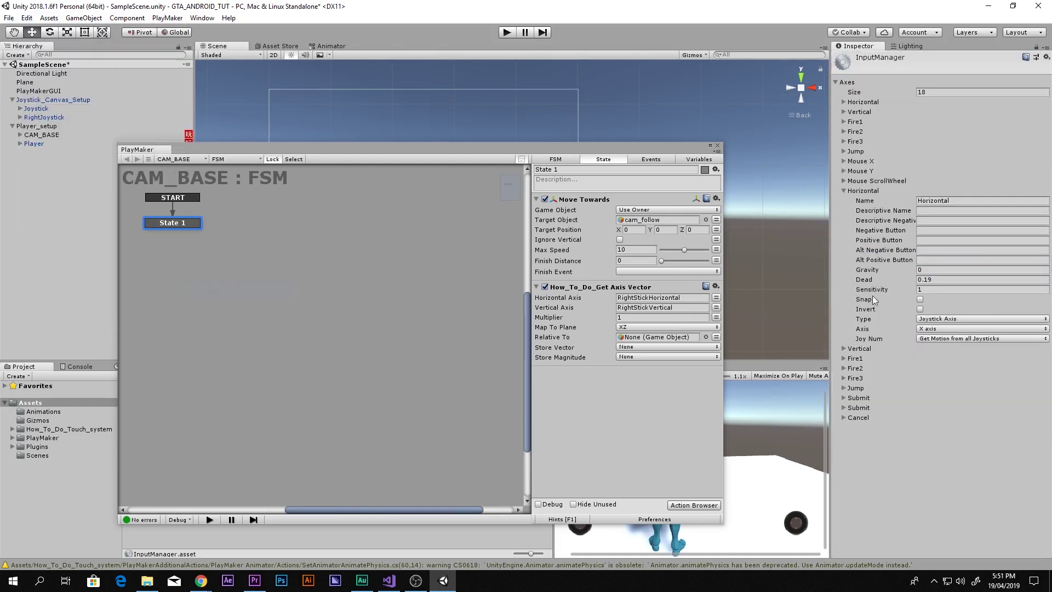
{"action": "left_click", "coordinate": [843, 191]}
{"action": "left_click", "coordinate": [652, 308]}
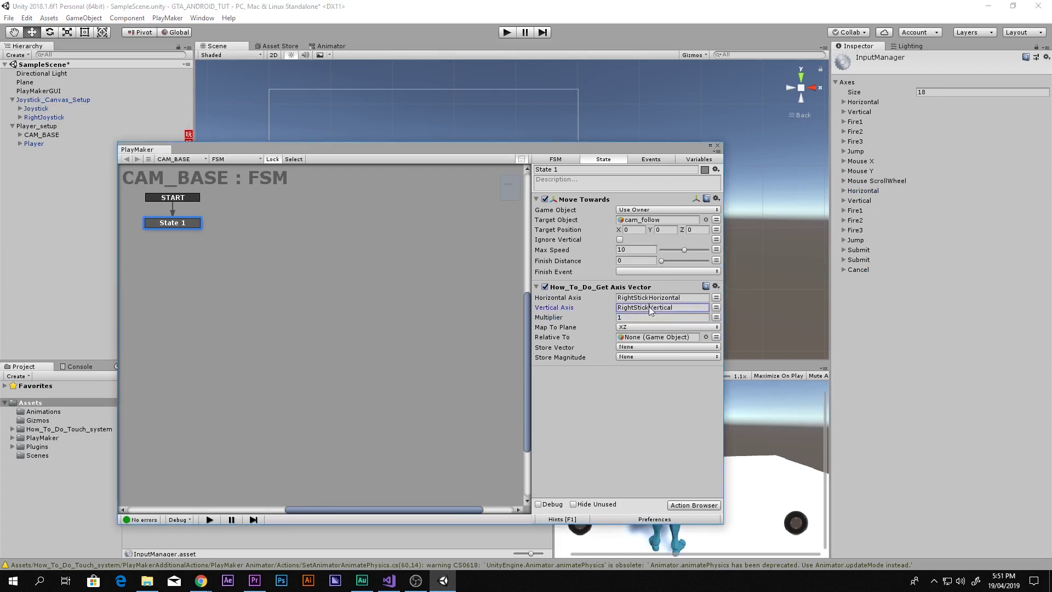
{"action": "left_click", "coordinate": [651, 298]}
{"action": "left_click", "coordinate": [651, 305]}
- Set the number of input axes to 19 and expand the added last entry
{"action": "left_click", "coordinate": [927, 93]}
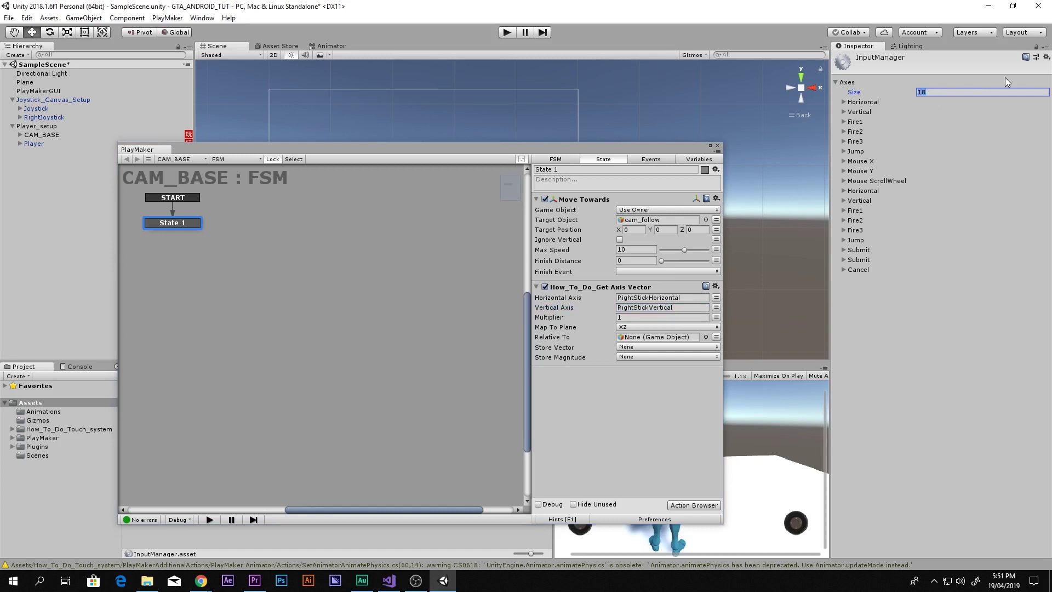
{"action": "type", "text": "29"}
{"action": "key", "text": "BackSpace"}
{"action": "key", "text": "BackSpace"}
{"action": "type", "text": "19"}
{"action": "key", "text": "Return"}
{"action": "left_click", "coordinate": [844, 279]}
{"action": "left_click", "coordinate": [848, 270]}
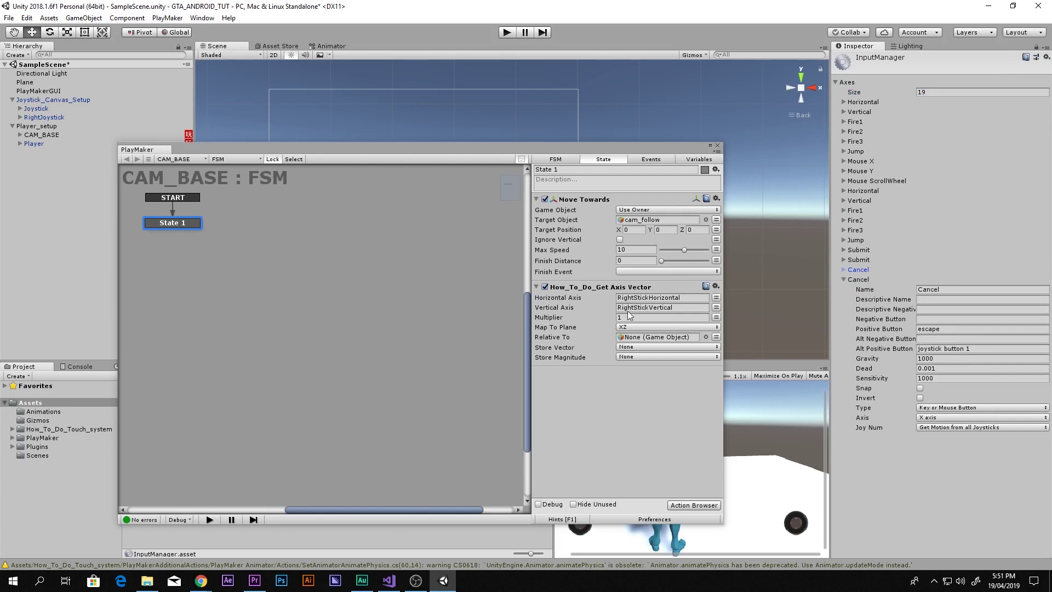
- Name the added axis RightStickHorizontal, copied from the Get Axis Vector action, and clear its Positive Button and Alt Positive Button
{"action": "left_click", "coordinate": [648, 299]}
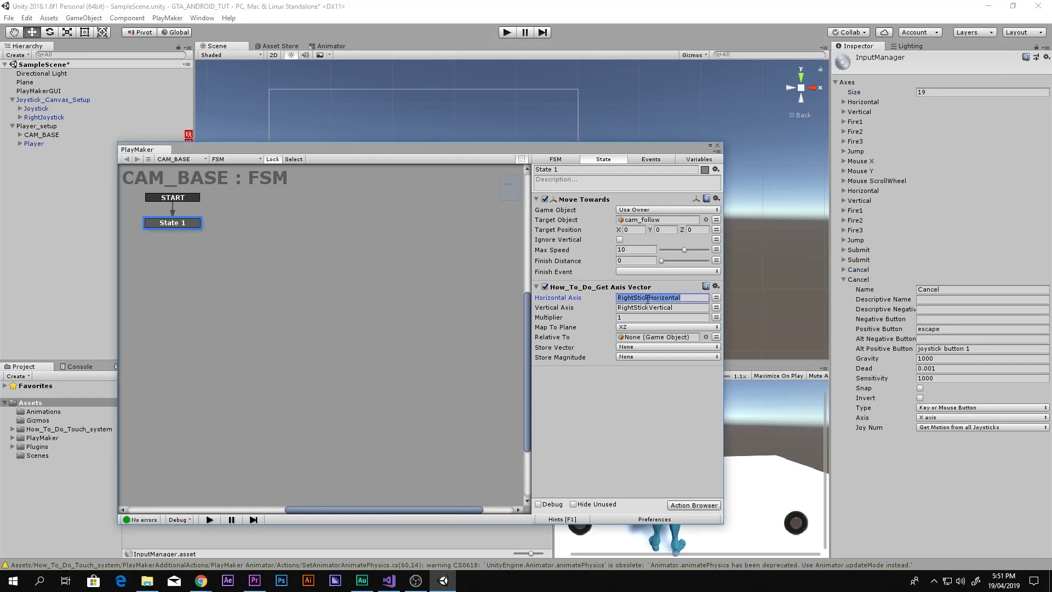
{"action": "left_click", "coordinate": [950, 289]}
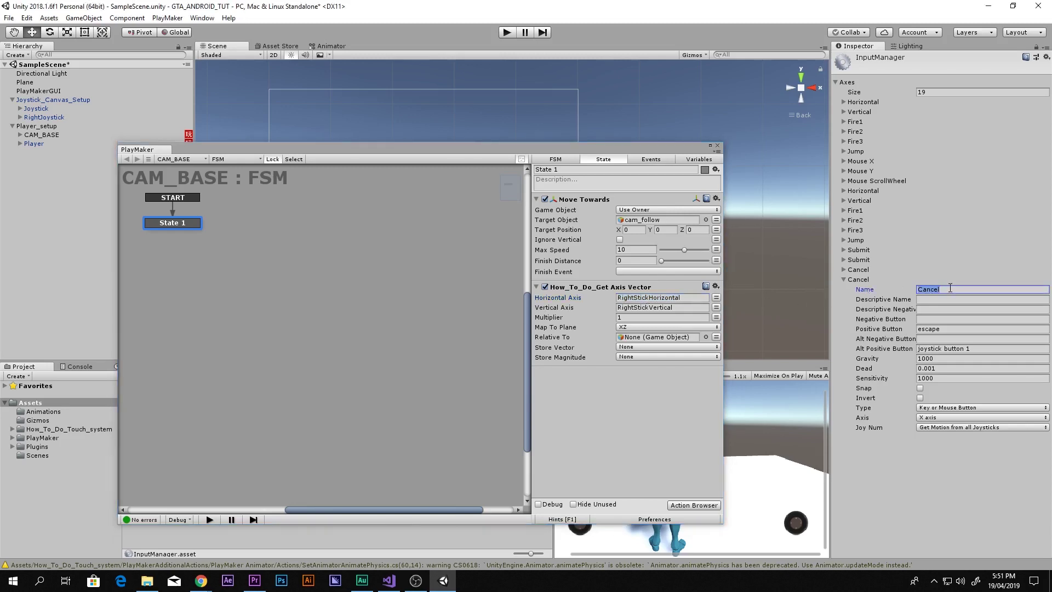
{"action": "key", "text": "ctrl+v"}
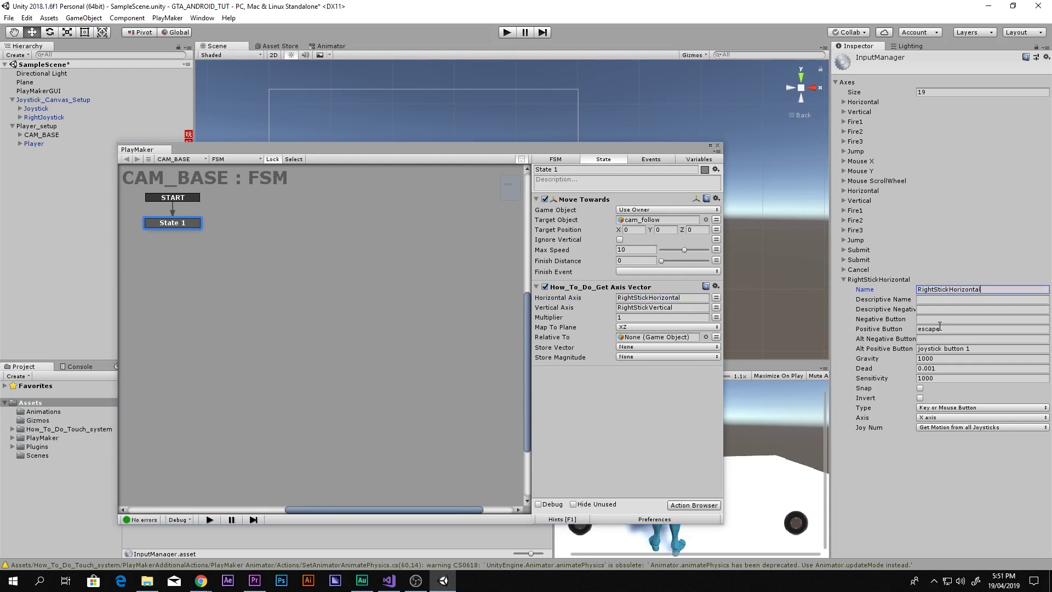
{"action": "left_click", "coordinate": [937, 328]}
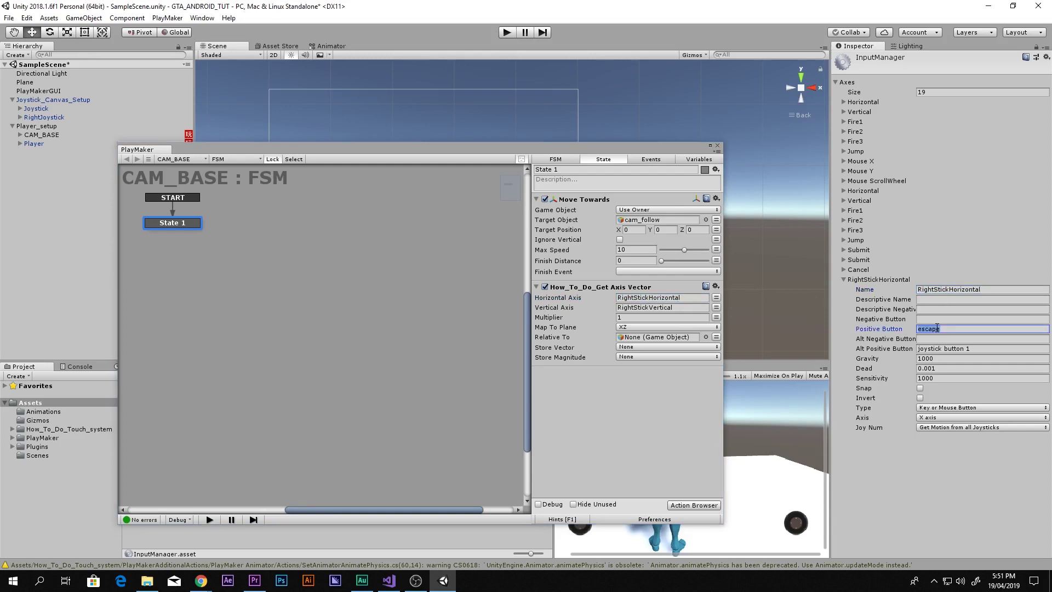
{"action": "key", "text": "BackSpace"}
{"action": "left_click", "coordinate": [942, 348]}
{"action": "key", "text": "BackSpace"}
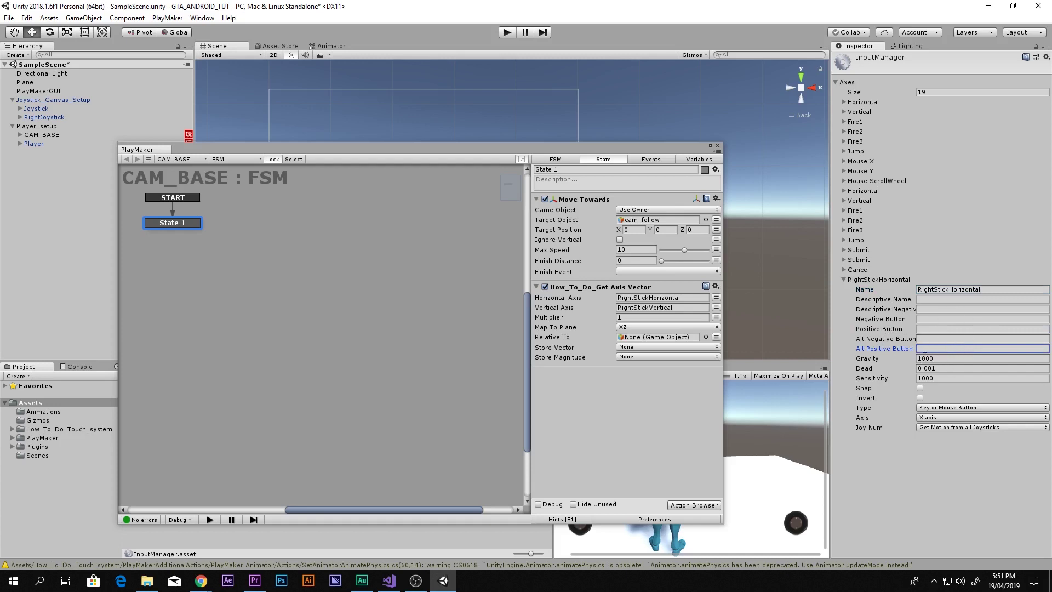
- Match RightStickHorizontal to the second Horizontal axis: Gravity 0, Dead 0.19 and Sensitivity 1
{"action": "left_click", "coordinate": [846, 192]}
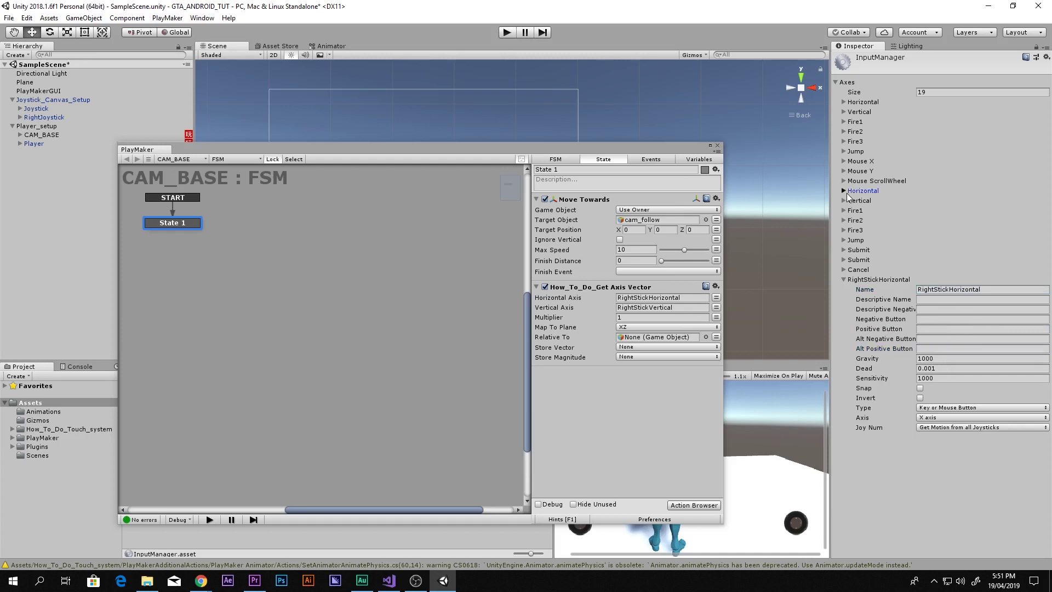
{"action": "scroll", "coordinate": [904, 263], "scroll_direction": "down", "scroll_amount": 1}
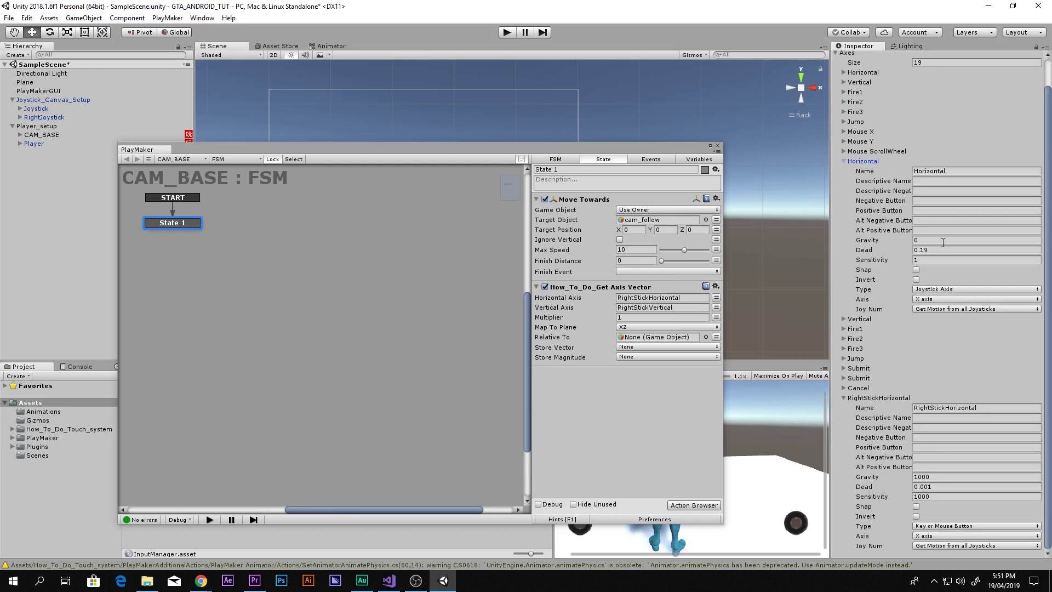
{"action": "left_click", "coordinate": [927, 476]}
{"action": "type", "text": "0"}
{"action": "left_click", "coordinate": [939, 486]}
{"action": "type", "text": ".19"}
{"action": "key", "text": "Return"}
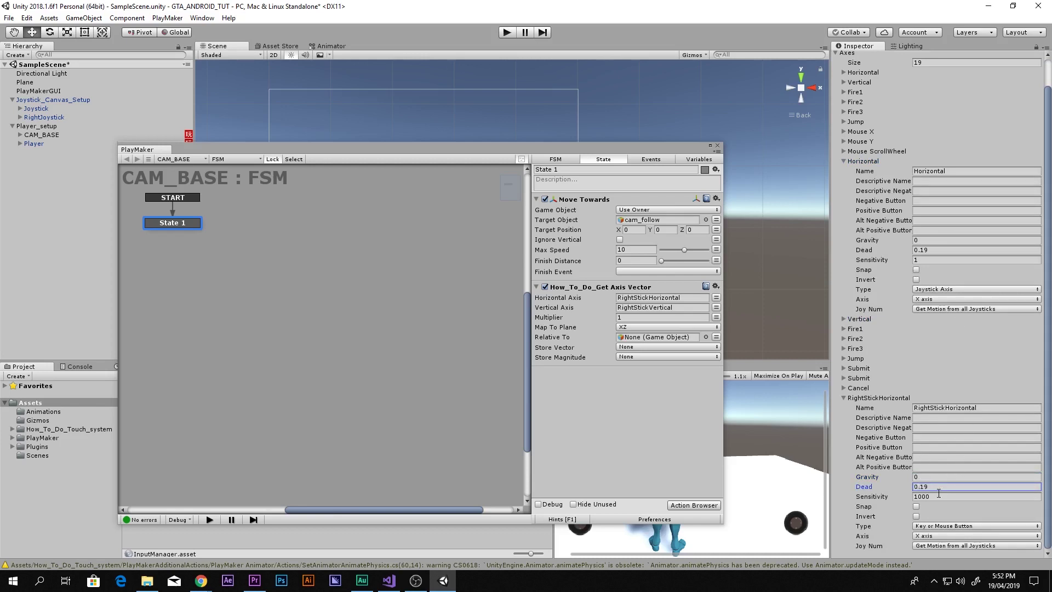
{"action": "left_click", "coordinate": [937, 496]}
{"action": "type", "text": "1"}
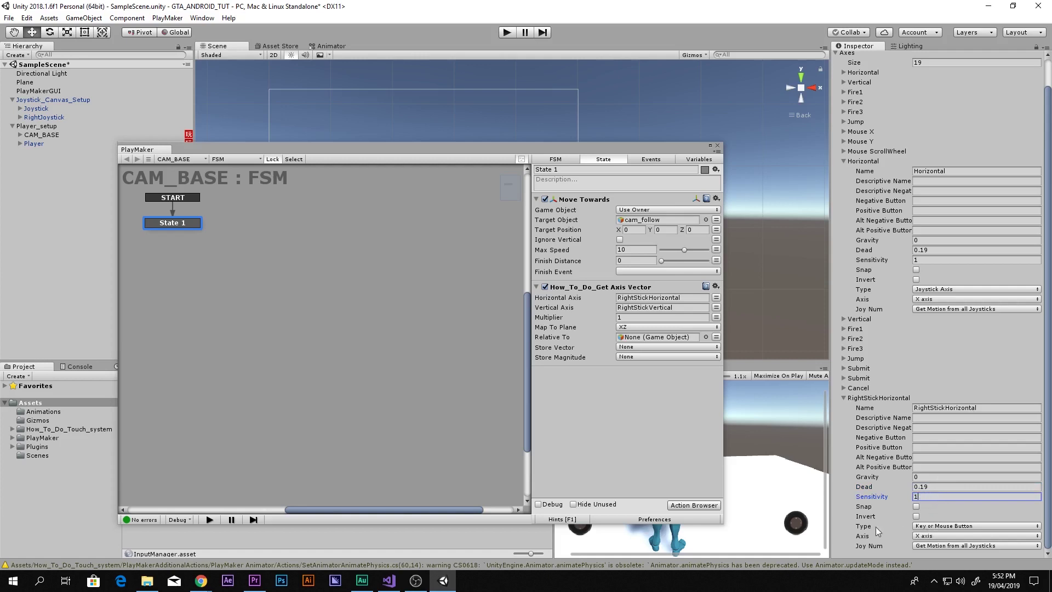
- Set RightStickHorizontal's Type to Joystick Axis and collapse both expanded axis entries
{"action": "left_click", "coordinate": [934, 526]}
{"action": "left_click", "coordinate": [947, 563]}
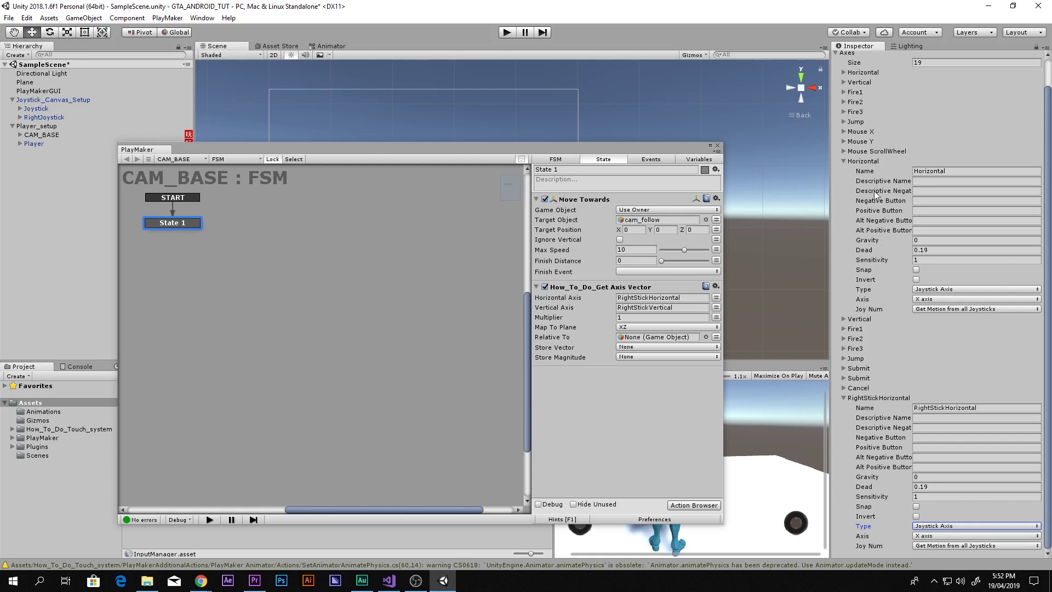
{"action": "left_click", "coordinate": [859, 163]}
{"action": "left_click", "coordinate": [861, 281]}
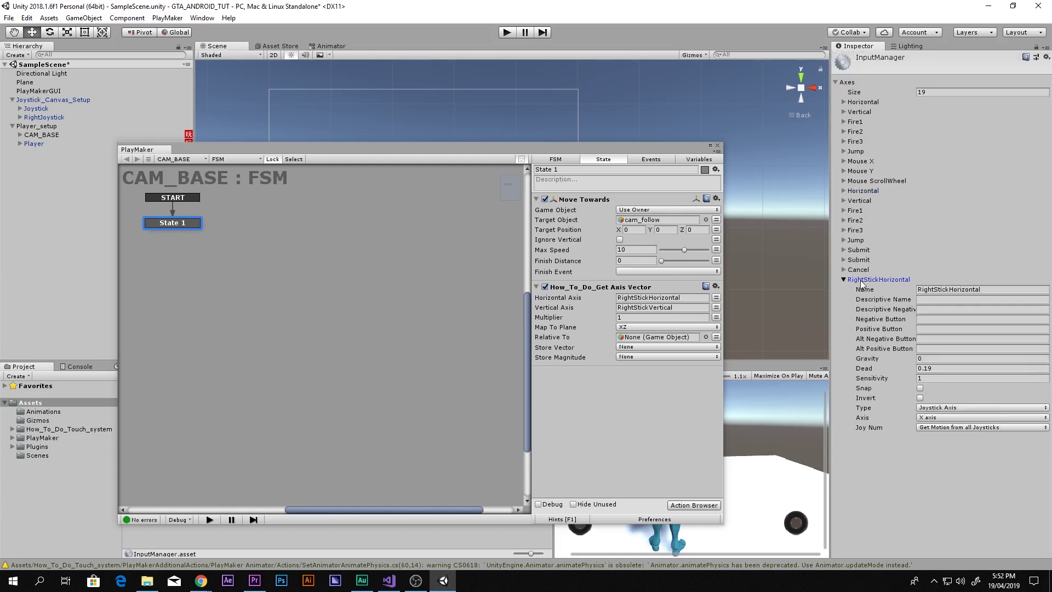
- Set the number of input axes to 20 and expand the duplicated RightStickHorizontal entry at the end
{"action": "left_click", "coordinate": [926, 94]}
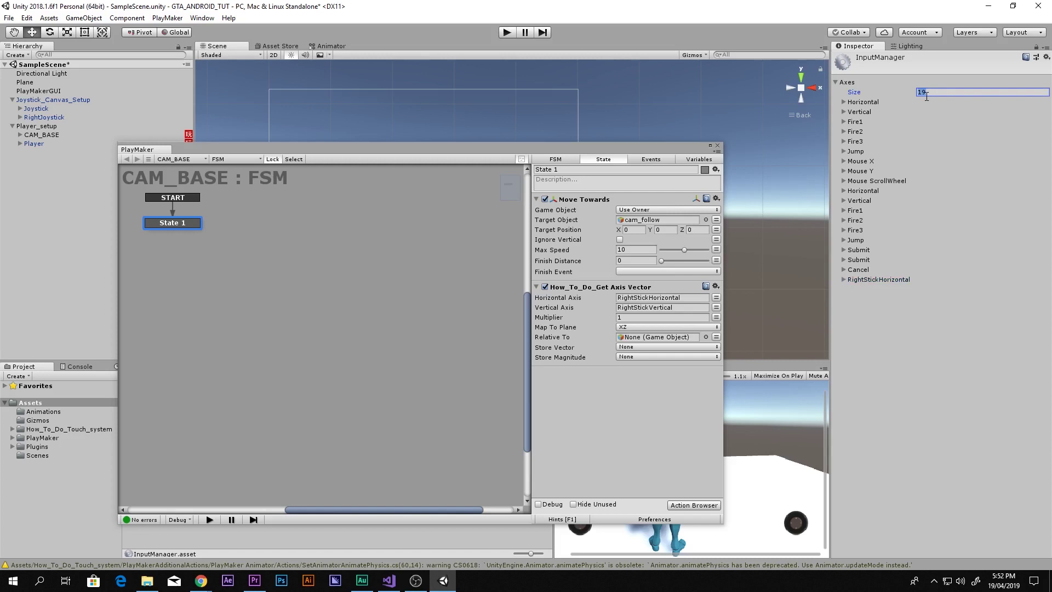
{"action": "type", "text": "20"}
{"action": "key", "text": "Return"}
{"action": "left_click", "coordinate": [844, 289]}
{"action": "left_click", "coordinate": [843, 289]}
- Rename the last input axis RightStickVertical
{"action": "left_click", "coordinate": [985, 299]}
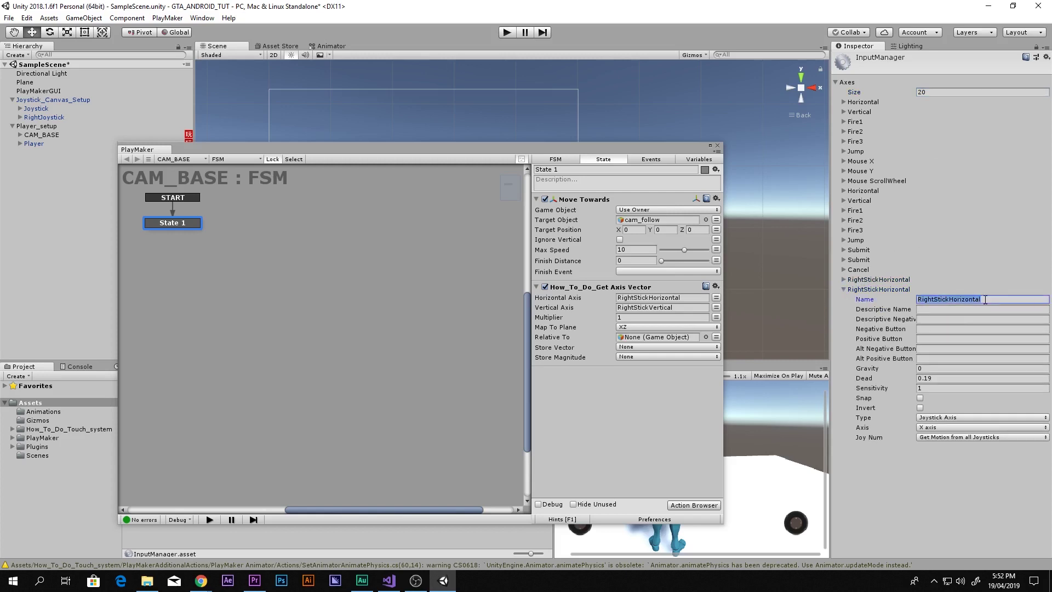
{"action": "left_click", "coordinate": [985, 299]}
{"action": "key", "text": "BackSpace"}
{"action": "key", "text": "BackSpace"}
{"action": "key", "text": "BackSpace"}
{"action": "key", "text": "BackSpace"}
{"action": "key", "text": "BackSpace"}
{"action": "key", "text": "BackSpace"}
{"action": "key", "text": "BackSpace"}
{"action": "key", "text": "BackSpace"}
{"action": "type", "text": "Vertica"}
- Set RightStickVertical's Axis to Y axis and collapse its entry
{"action": "left_click", "coordinate": [925, 428]}
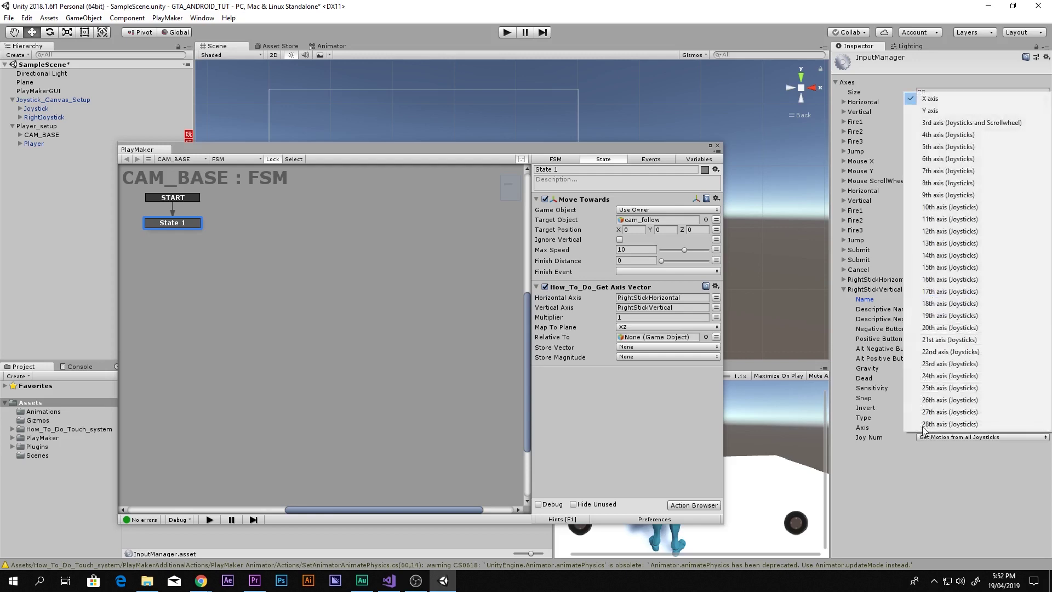
{"action": "left_click", "coordinate": [926, 110]}
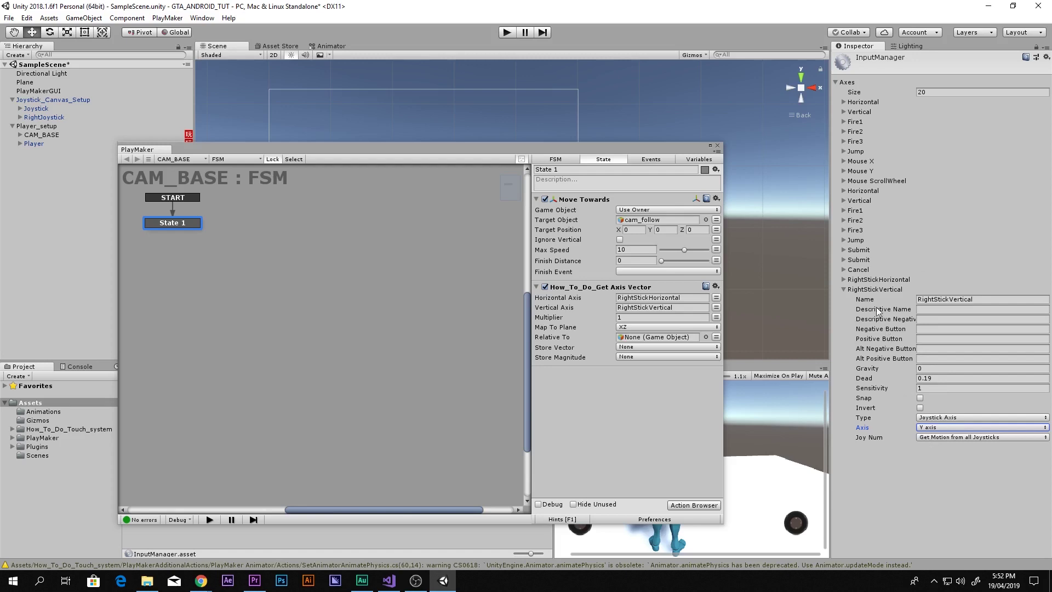
{"action": "left_click", "coordinate": [844, 289]}
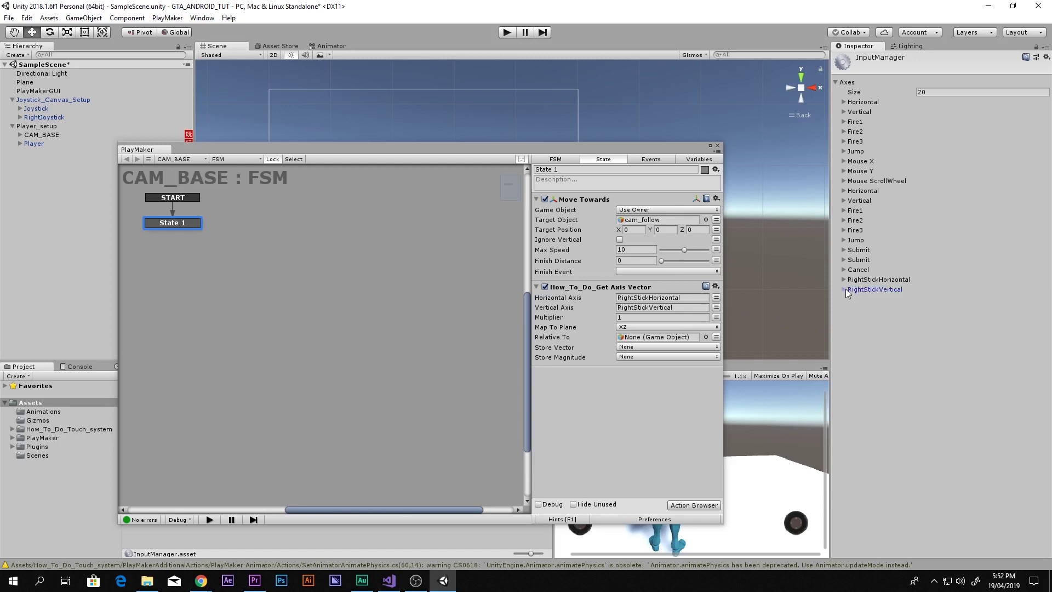
- Reposition the FSM editor and store the Get Axis Vector action's vector in a new variable named vector
{"action": "left_click_drag", "start_coordinate": [629, 151], "coordinate": [711, 124]}
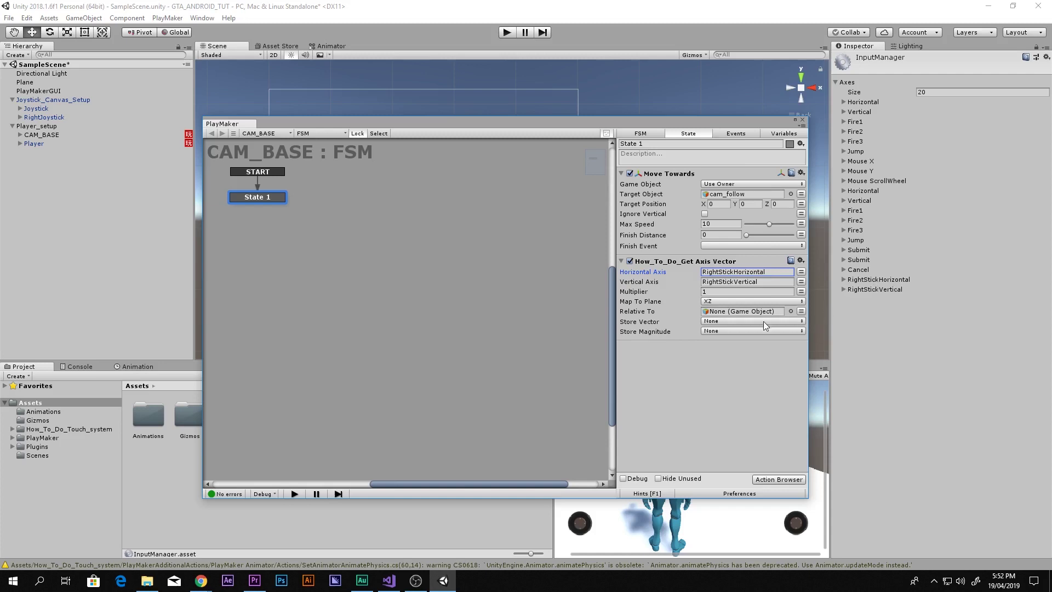
{"action": "left_click_drag", "start_coordinate": [576, 120], "coordinate": [596, 100]}
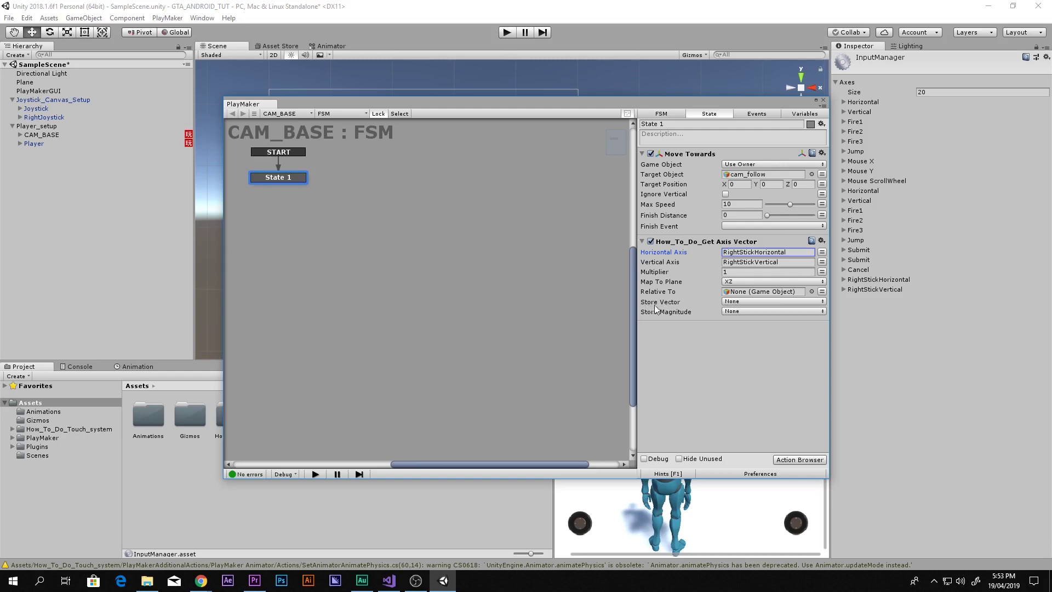
{"action": "left_click", "coordinate": [726, 302]}
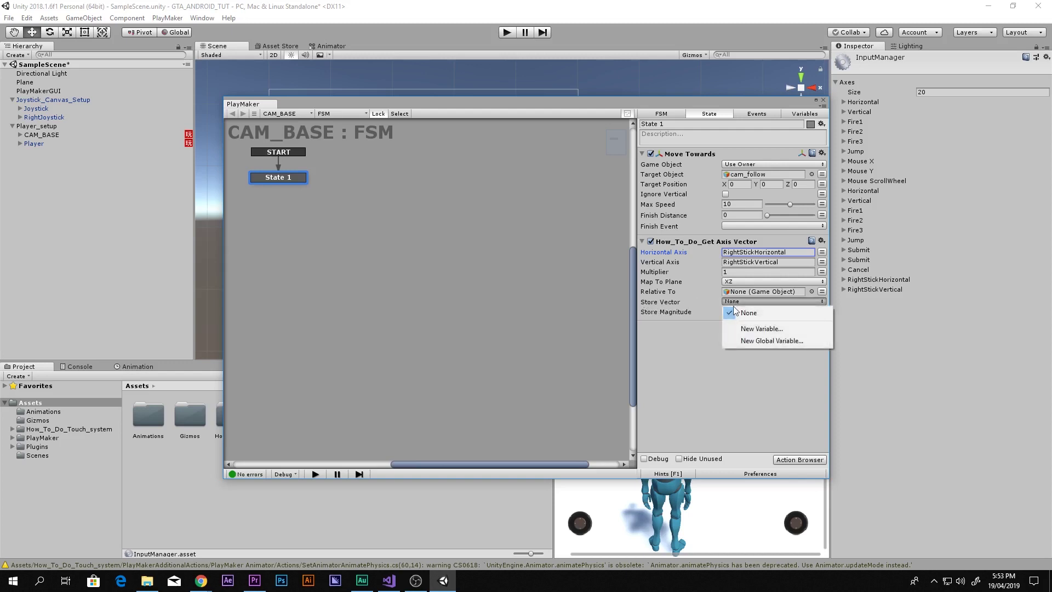
{"action": "left_click", "coordinate": [761, 329]}
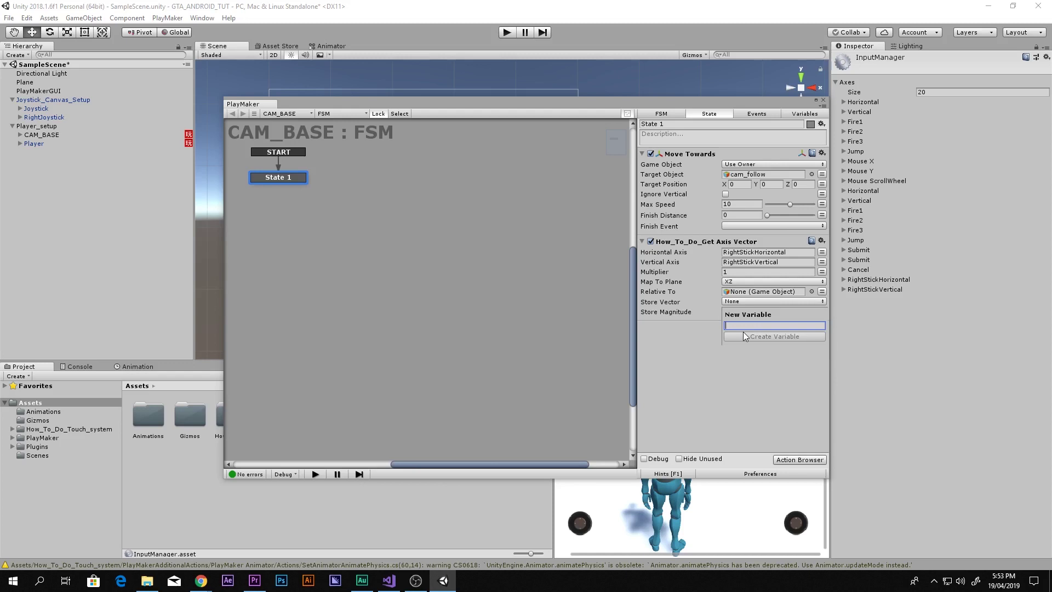
{"action": "type", "text": "vector"}
{"action": "left_click", "coordinate": [746, 335]}
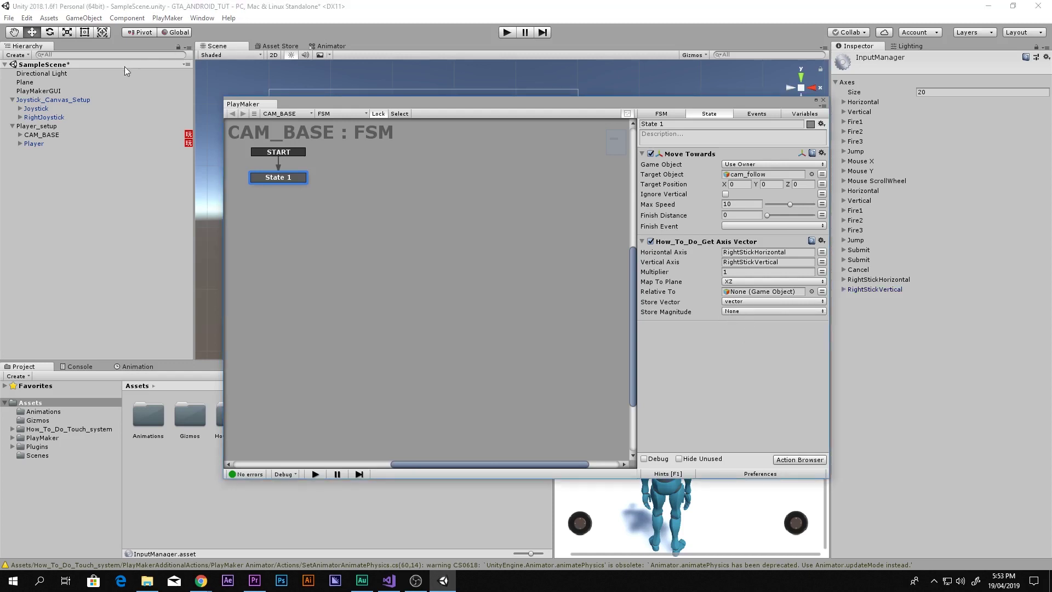
- Select CAM_BASE and review the horizontal and vertical axis names in its Get Axis Vector action
{"action": "left_click", "coordinate": [75, 83]}
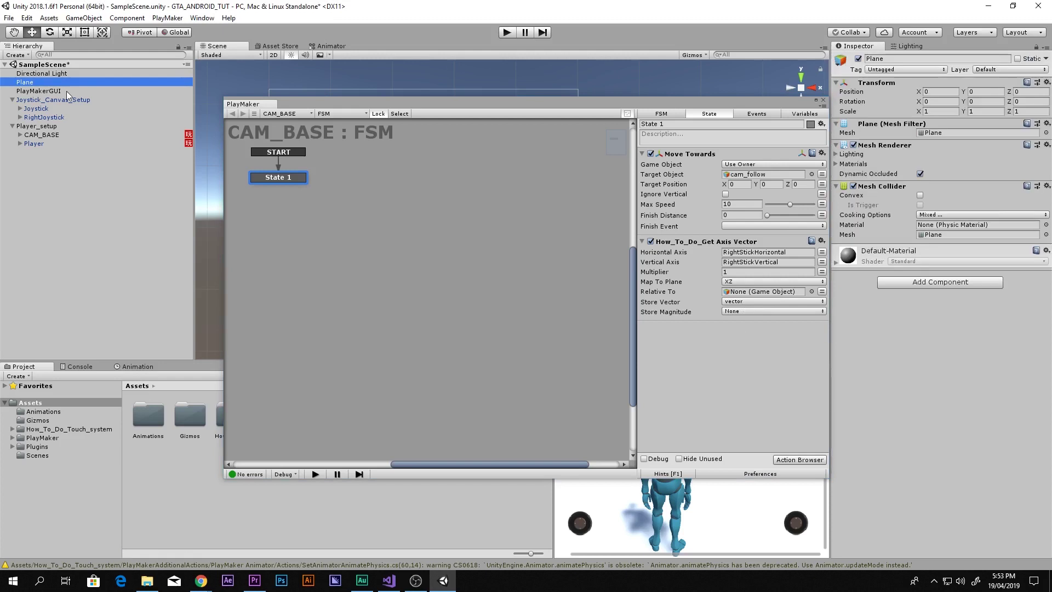
{"action": "left_click", "coordinate": [47, 126]}
{"action": "left_click", "coordinate": [49, 135]}
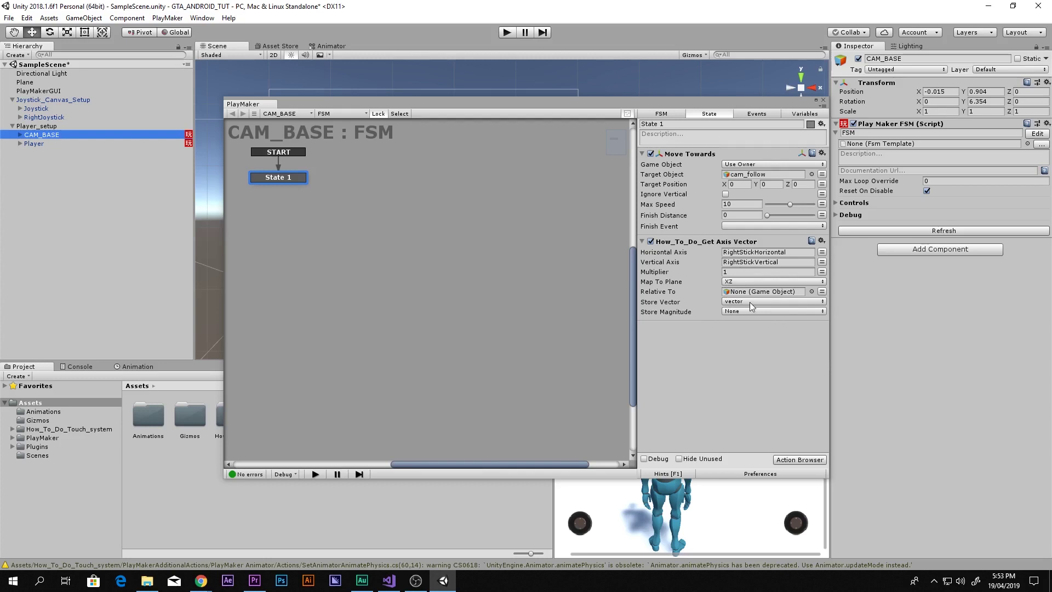
{"action": "left_click", "coordinate": [788, 253]}
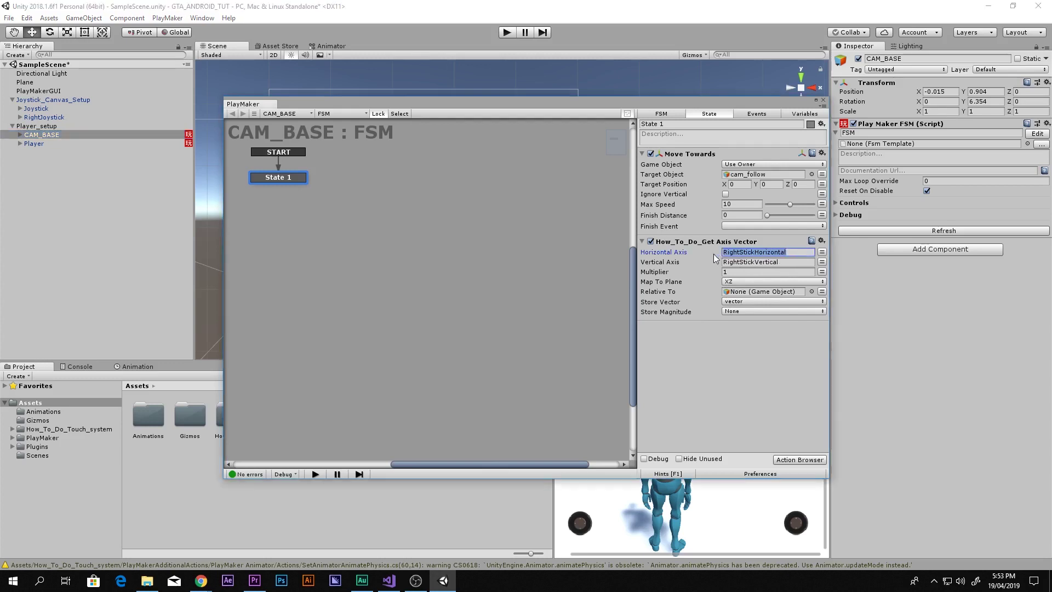
{"action": "left_click", "coordinate": [751, 262]}
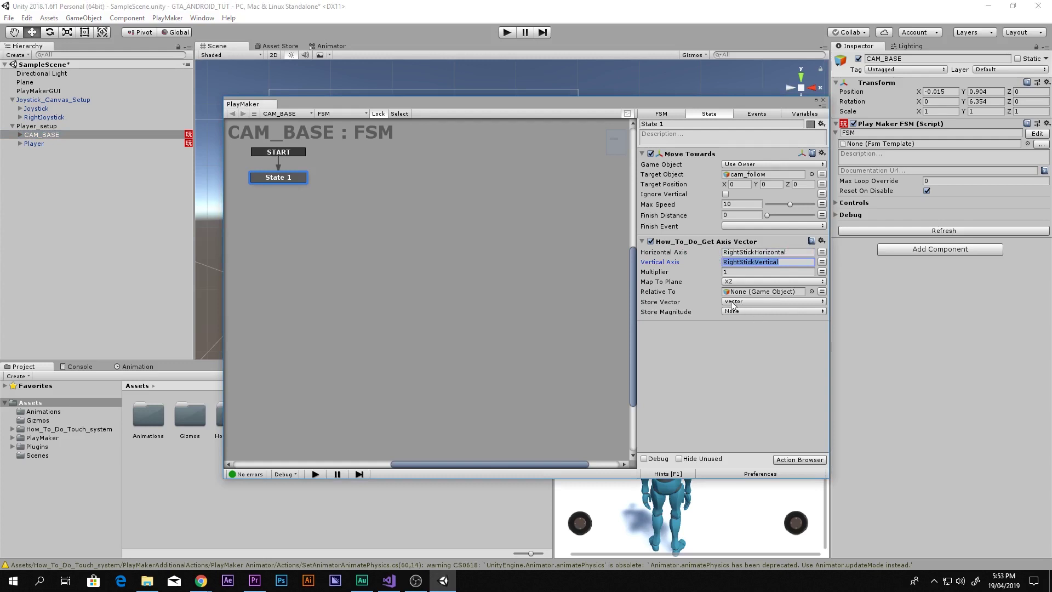
{"action": "left_click", "coordinate": [662, 347]}
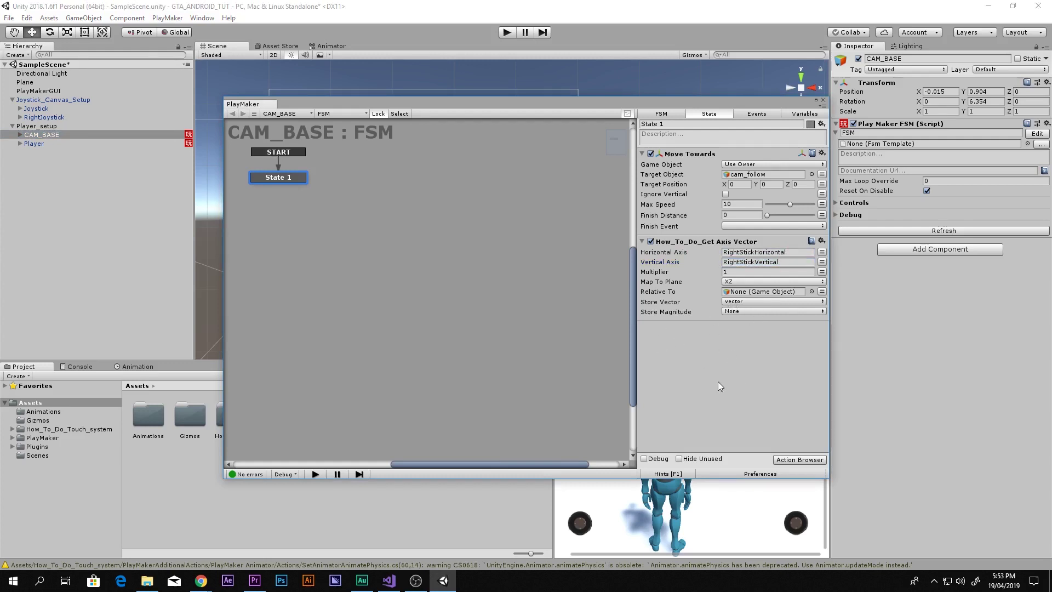
- Add the Rotate action to State 1 of the CAM_BASE FSM and close the action browser
{"action": "double_click", "coordinate": [692, 340]}
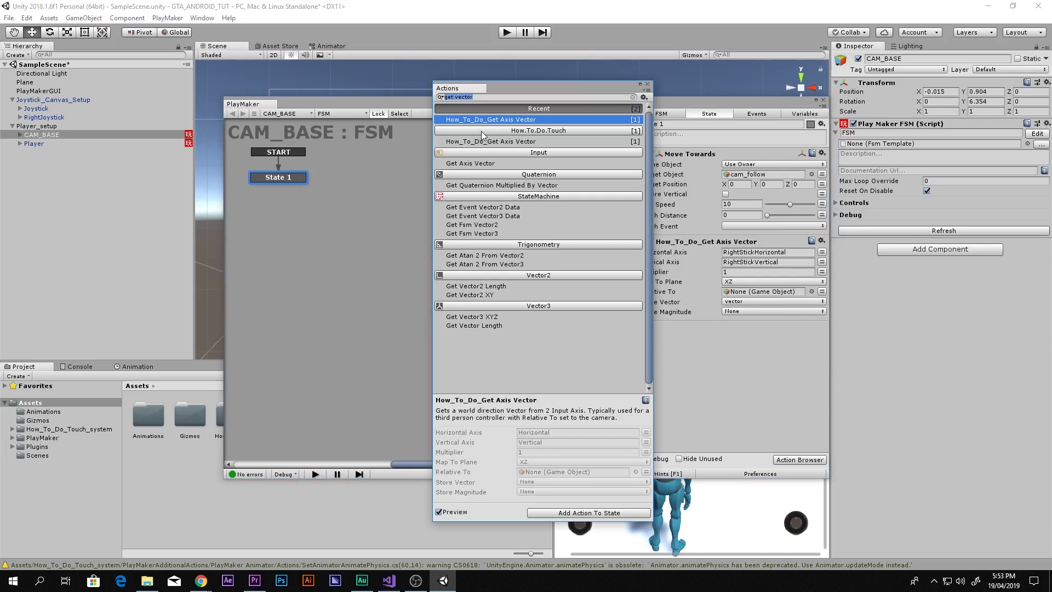
{"action": "type", "text": "rotate"}
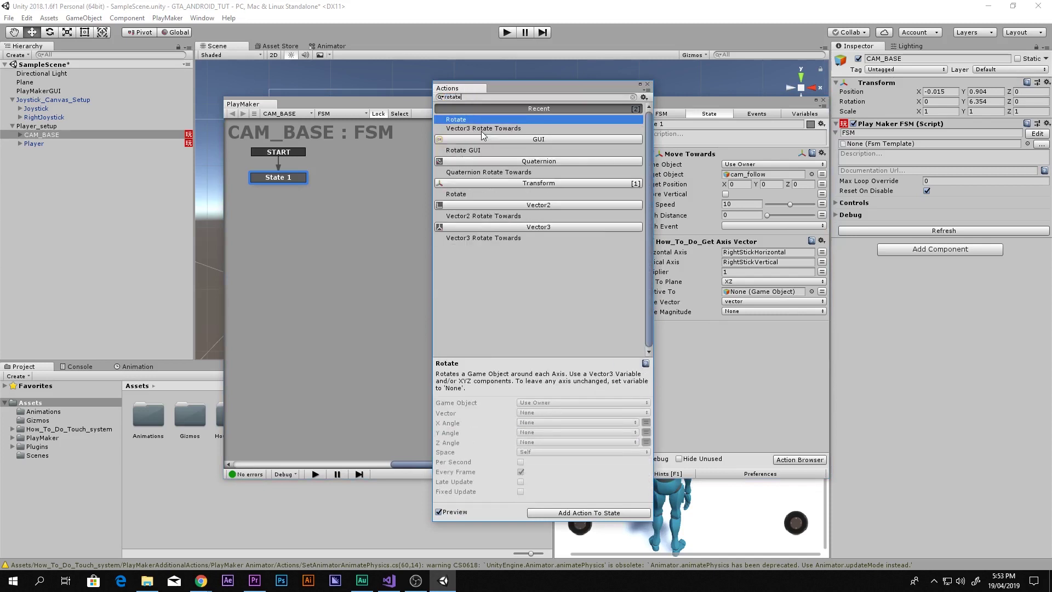
{"action": "key", "text": "Return"}
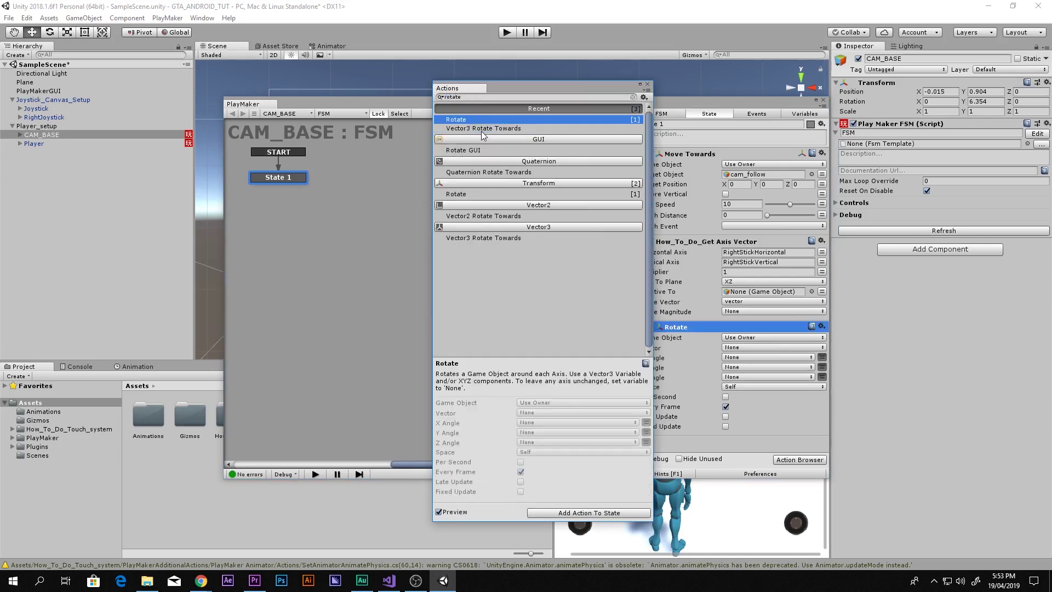
{"action": "left_click", "coordinate": [647, 84]}
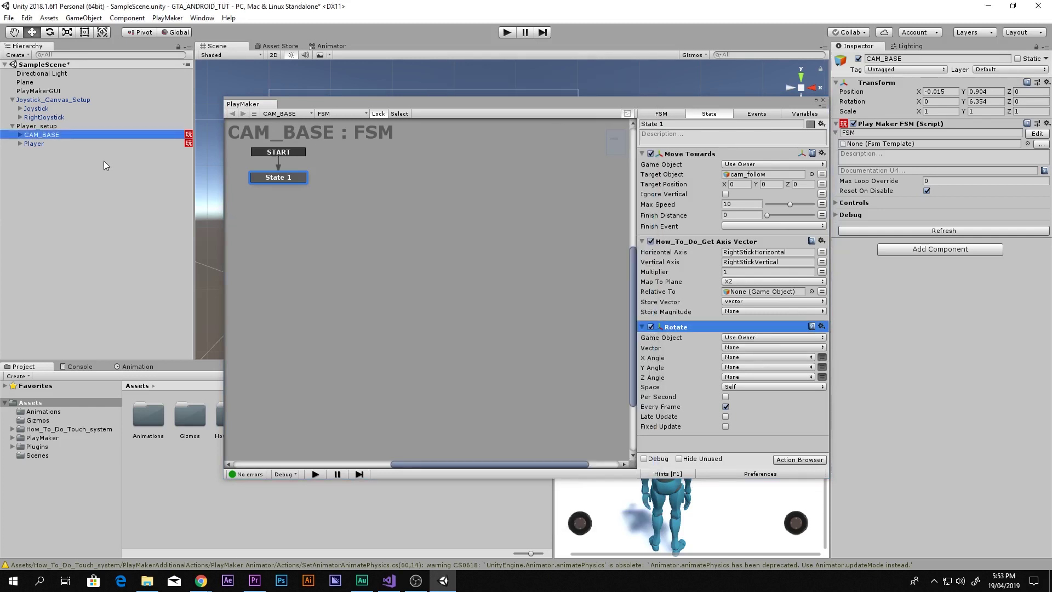
- Set the Rotate action's Vector to the vector variable and its Space to World
{"action": "left_click", "coordinate": [734, 348]}
{"action": "left_click", "coordinate": [749, 372]}
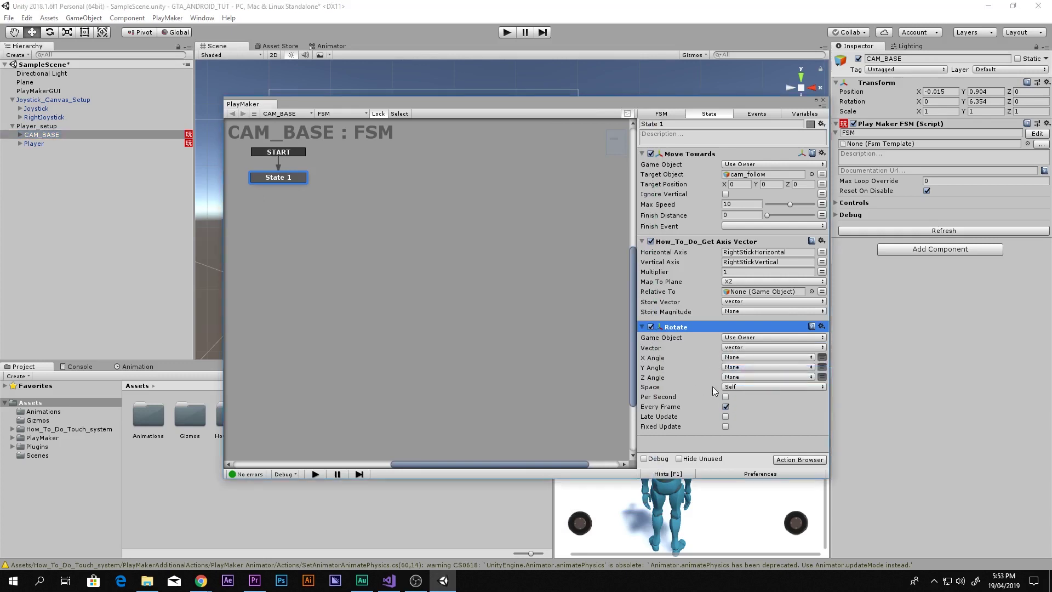
{"action": "left_click", "coordinate": [731, 387]}
{"action": "left_click", "coordinate": [731, 396]}
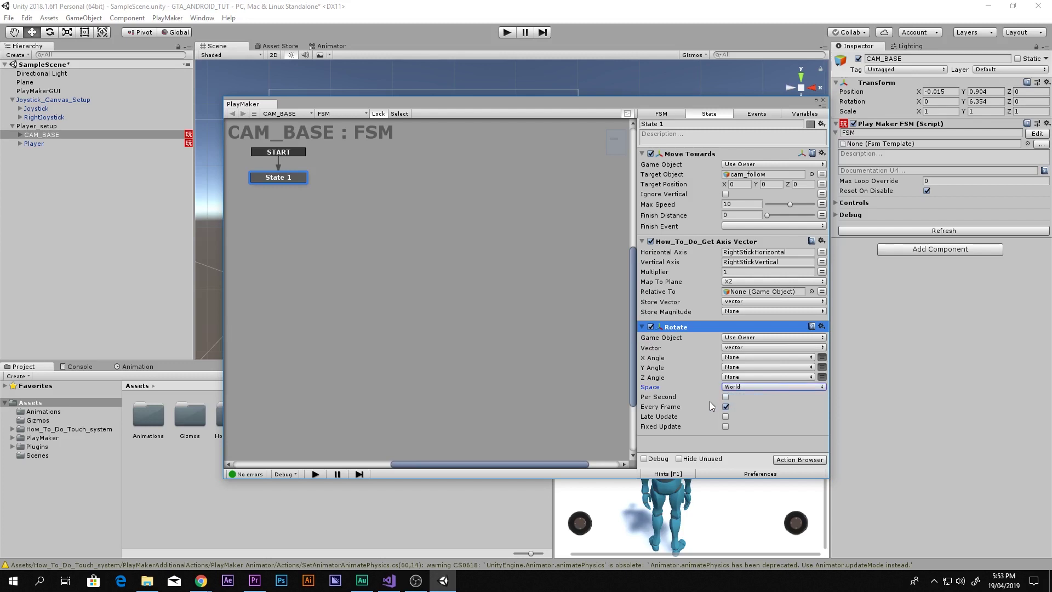
{"action": "left_click", "coordinate": [724, 447]}
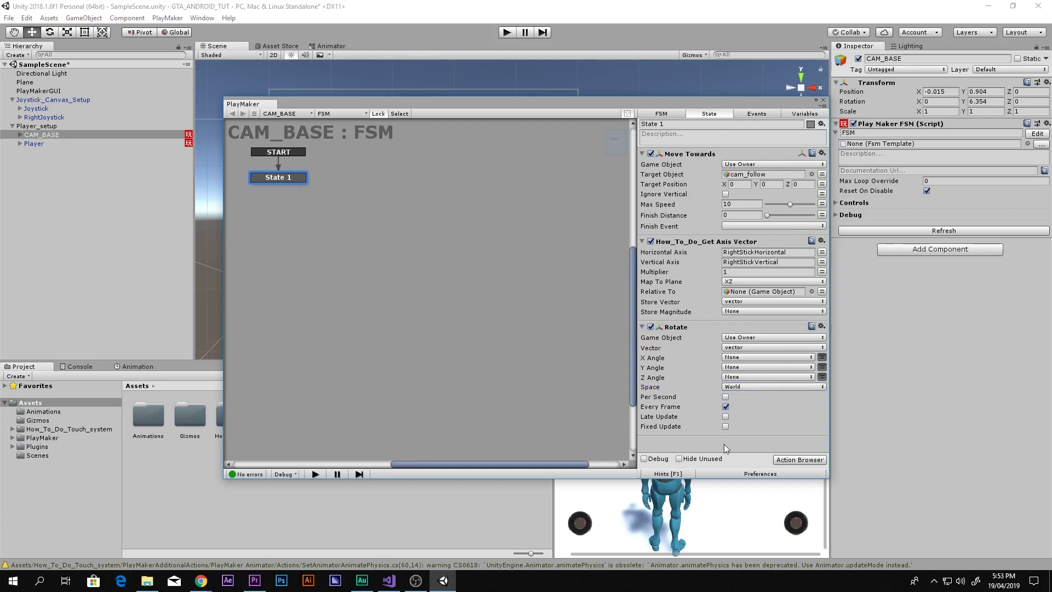
- Test the scene in play mode with an enlarged Game view, using both on-screen joysticks, and stop playback
{"action": "left_click_drag", "start_coordinate": [749, 106], "coordinate": [750, 465]}
{"action": "double_click", "coordinate": [632, 368]}
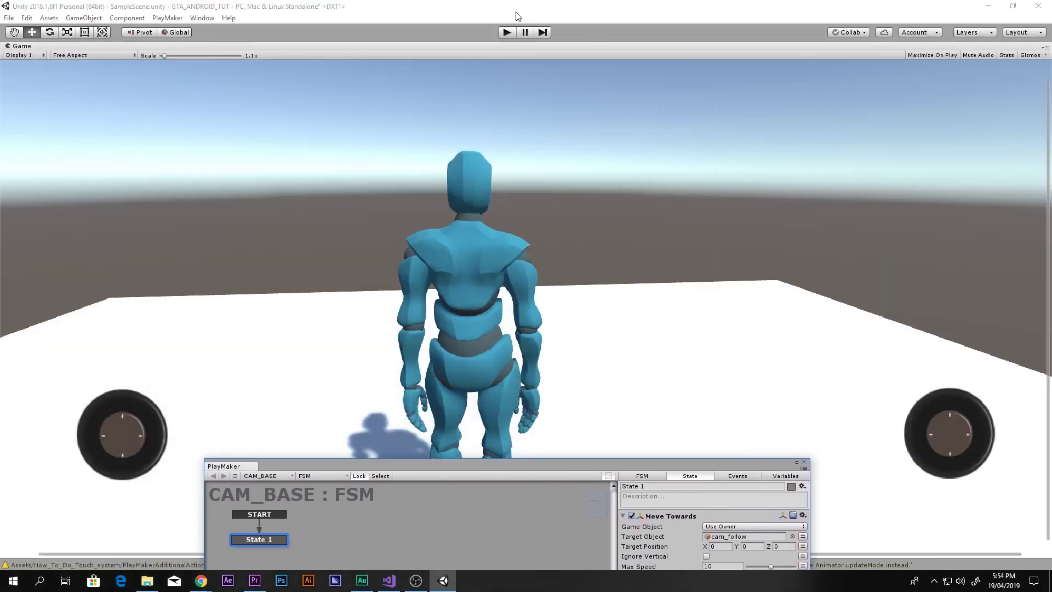
{"action": "left_click", "coordinate": [513, 32]}
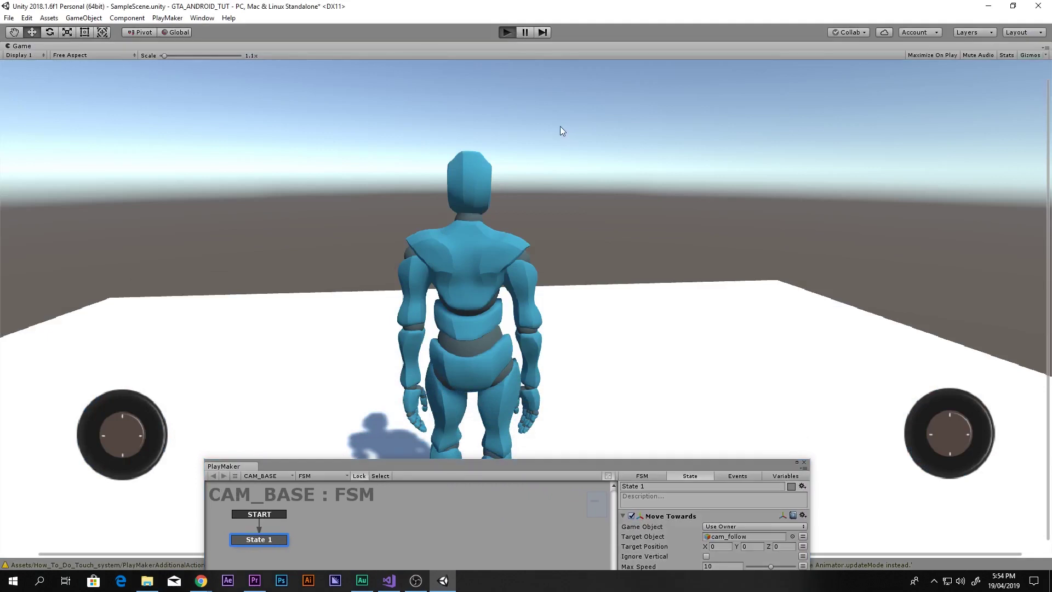
{"action": "mouse_move", "coordinate": [122, 435]}
{"action": "left_mouse_down"}
{"action": "mouse_move", "coordinate": [336, 348]}
{"action": "mouse_move", "coordinate": [126, 419]}
{"action": "left_mouse_up"}
{"action": "left_click_drag", "start_coordinate": [949, 432], "coordinate": [931, 466]}
{"action": "left_click", "coordinate": [506, 31]}
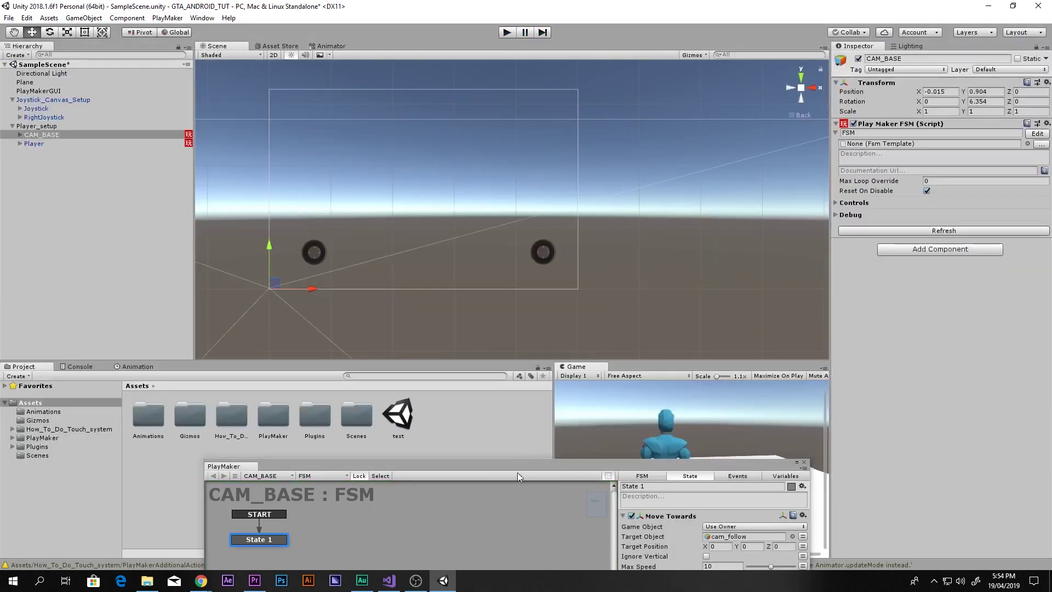
- Assign Main Camera from under CAM_BASE as the Relative To object of the Get Axis Vector action
{"action": "left_click_drag", "start_coordinate": [517, 467], "coordinate": [488, 129]}
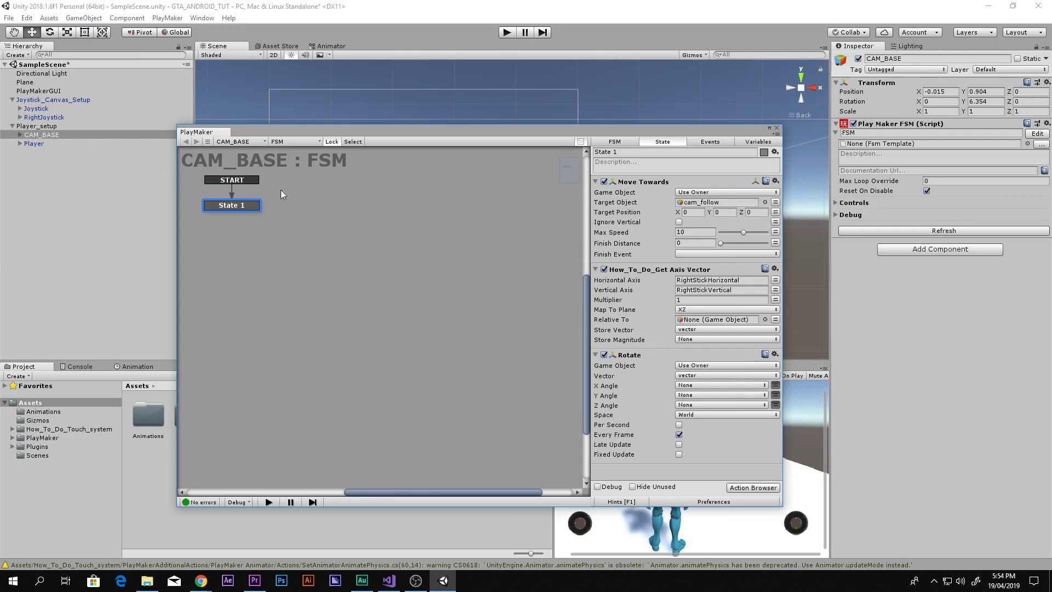
{"action": "left_click", "coordinate": [20, 135]}
{"action": "left_click_drag", "start_coordinate": [638, 326], "coordinate": [694, 321]}
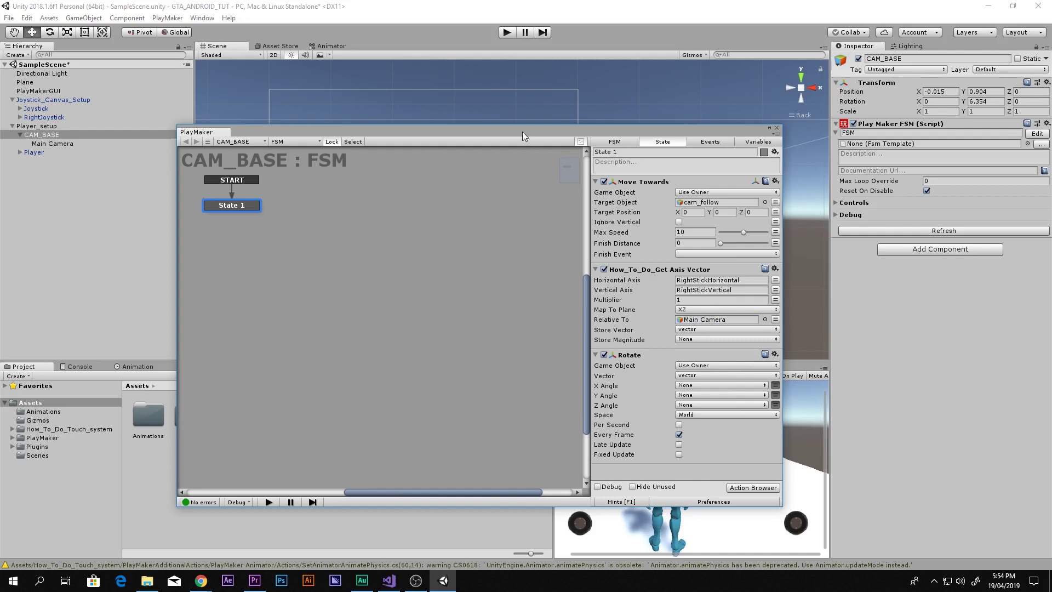
- Play the scene again, rotate the camera in several directions with the right on-screen joystick, and stop playback
{"action": "left_click_drag", "start_coordinate": [674, 136], "coordinate": [740, 472]}
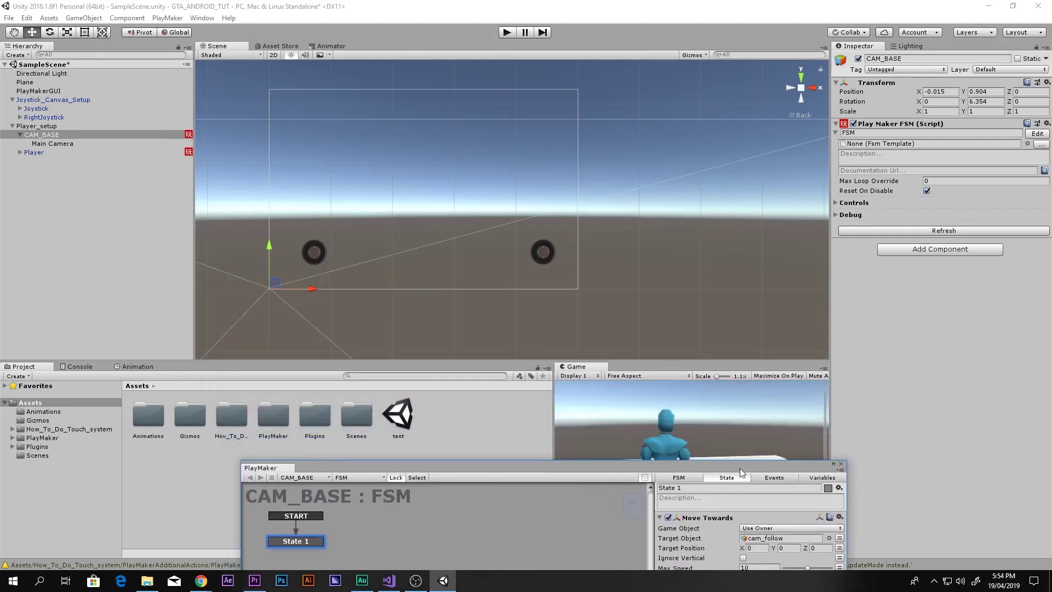
{"action": "key", "text": "ctrl+p"}
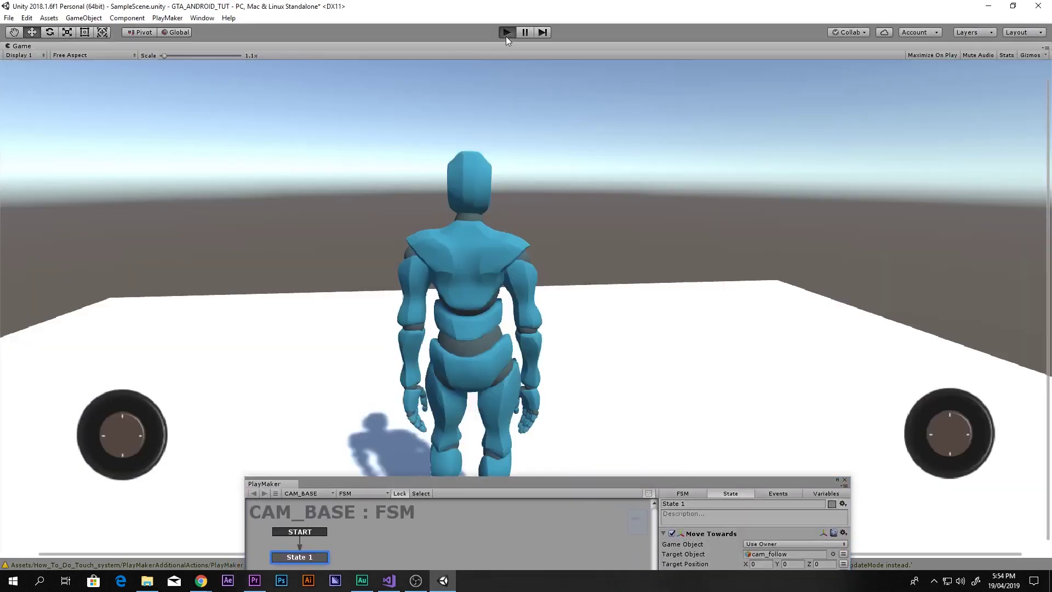
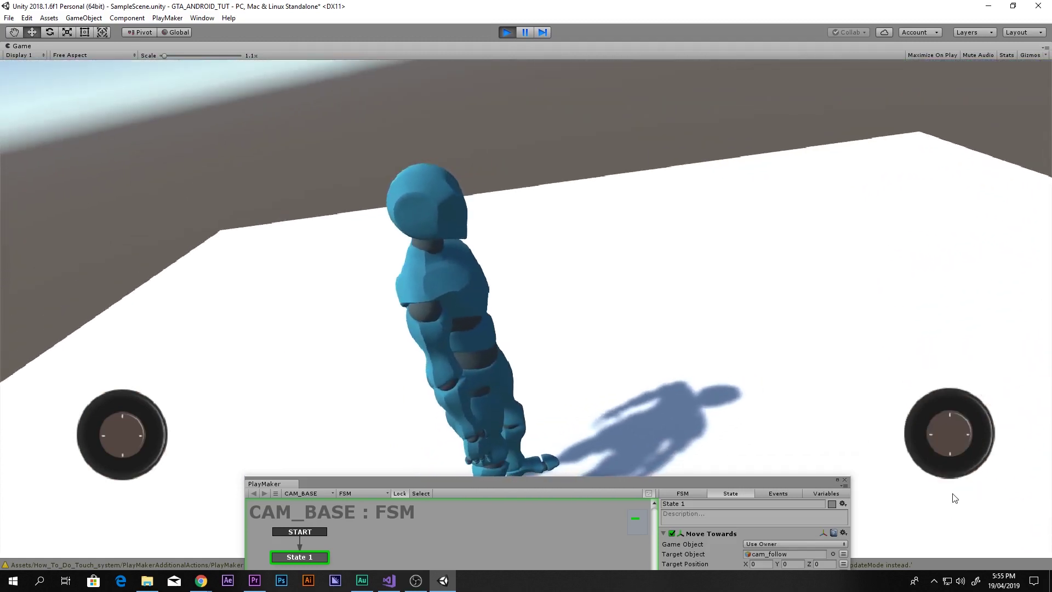
{"action": "left_click_drag", "start_coordinate": [949, 438], "coordinate": [947, 516]}
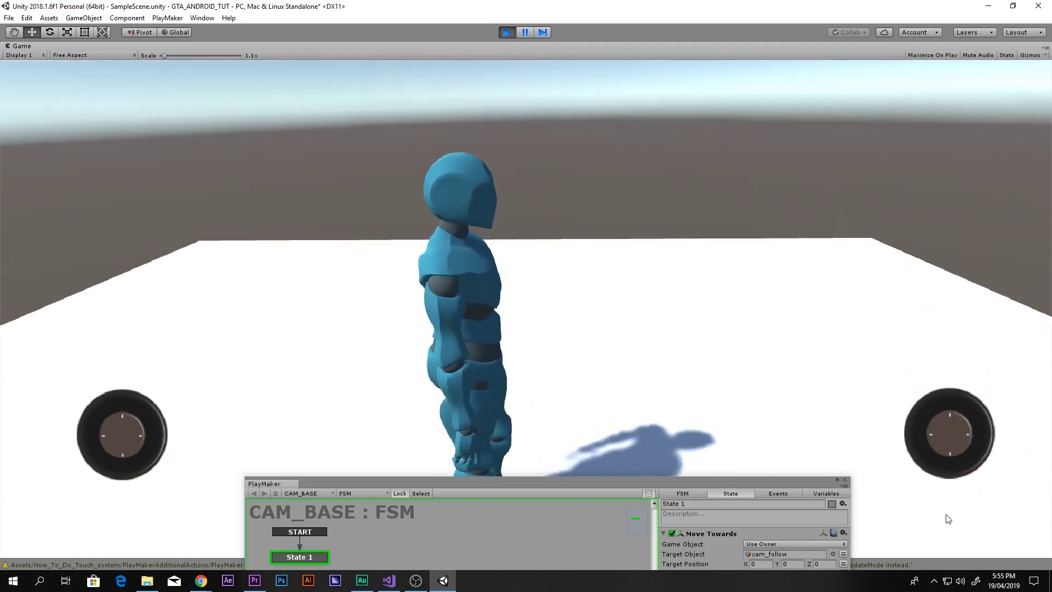
{"action": "left_click_drag", "start_coordinate": [944, 438], "coordinate": [629, 129]}
{"action": "left_click", "coordinate": [507, 33]}
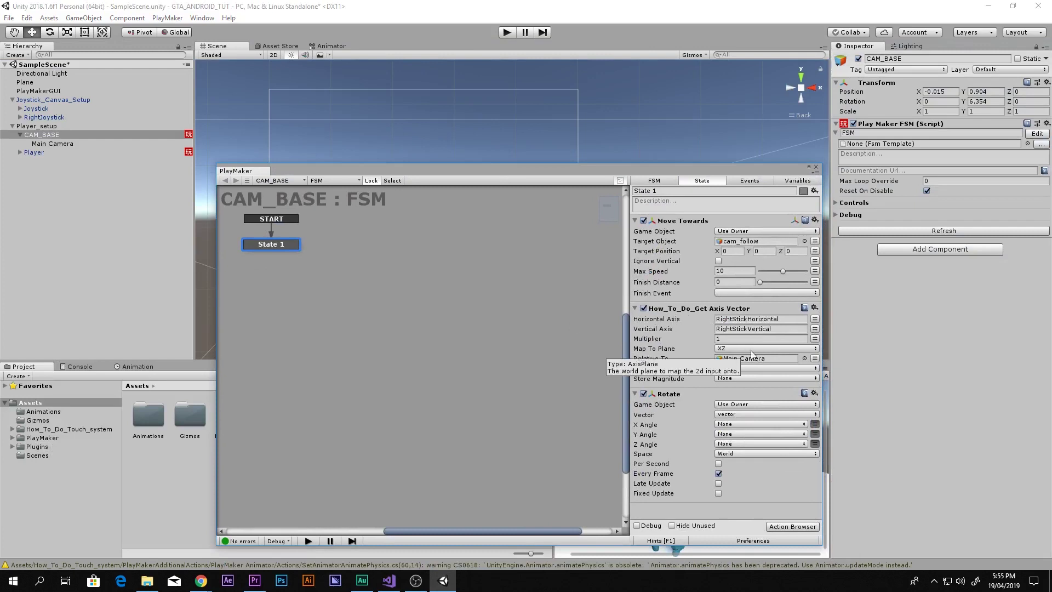
- Set the Get Axis Vector action's Map To Plane to XY
{"action": "left_click", "coordinate": [720, 350]}
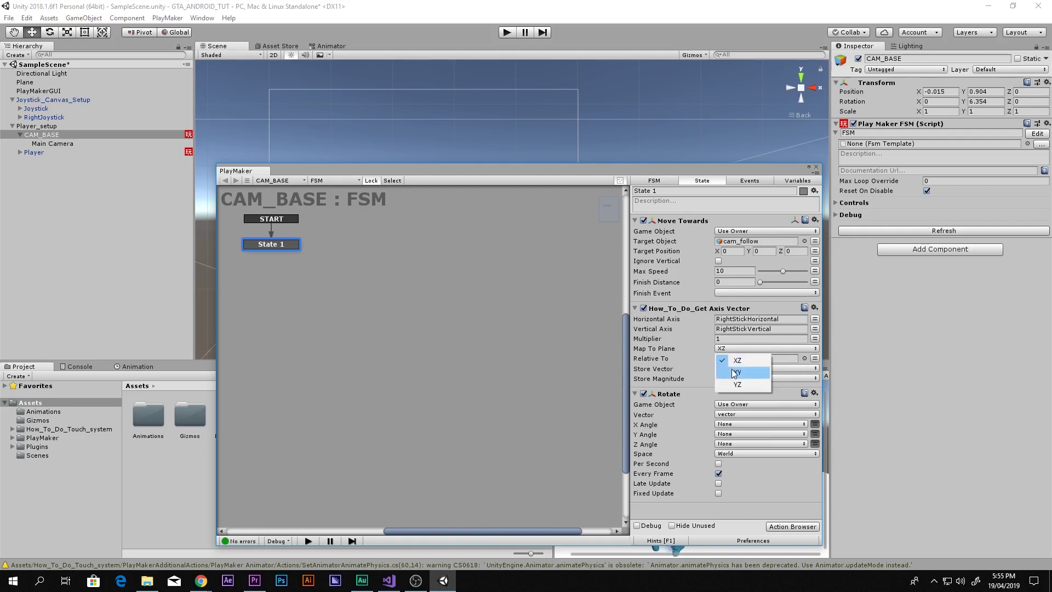
{"action": "left_click", "coordinate": [735, 374]}
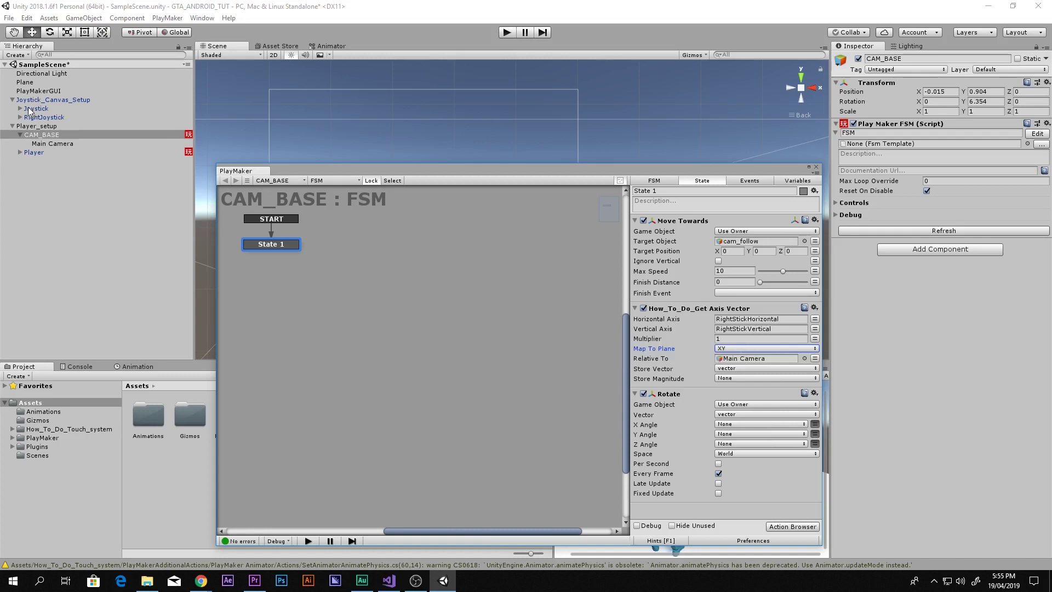
- In RightJoystick's Sensitive Joystick script, shorten the Horizontal Axis Name to RightStick and set the Vertical Axis Name to RightStickHorizontal
{"action": "left_click", "coordinate": [45, 119]}
{"action": "left_click_drag", "start_coordinate": [353, 166], "coordinate": [323, 146]}
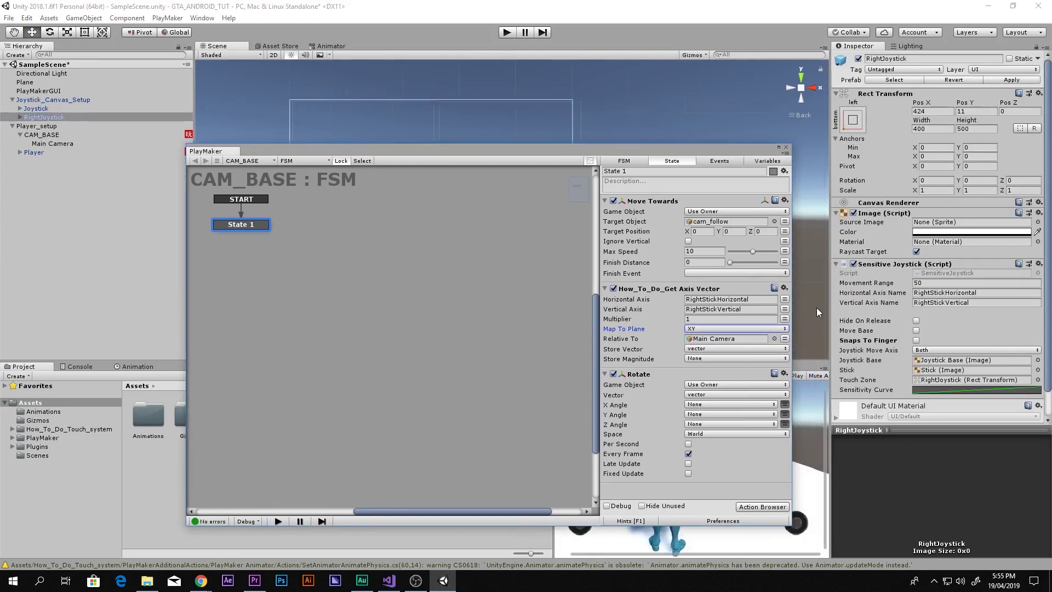
{"action": "left_click", "coordinate": [981, 265]}
{"action": "left_click", "coordinate": [982, 266]}
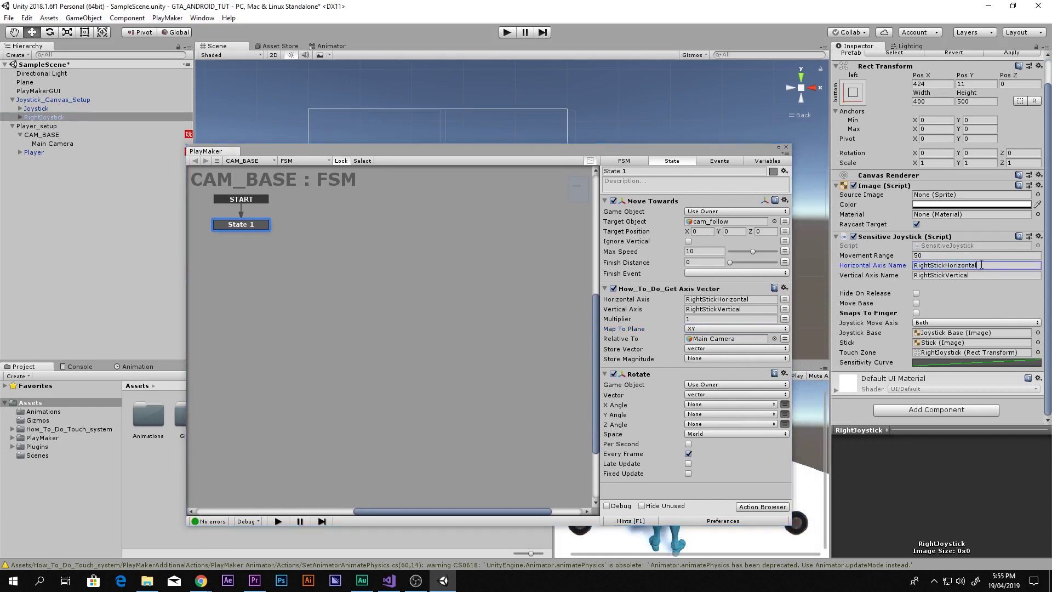
{"action": "double_click", "coordinate": [983, 266]}
{"action": "left_click", "coordinate": [984, 267]}
{"action": "left_click_drag", "start_coordinate": [985, 267], "coordinate": [946, 267]}
{"action": "key", "text": "ctrl+c"}
{"action": "key", "text": "BackSpace"}
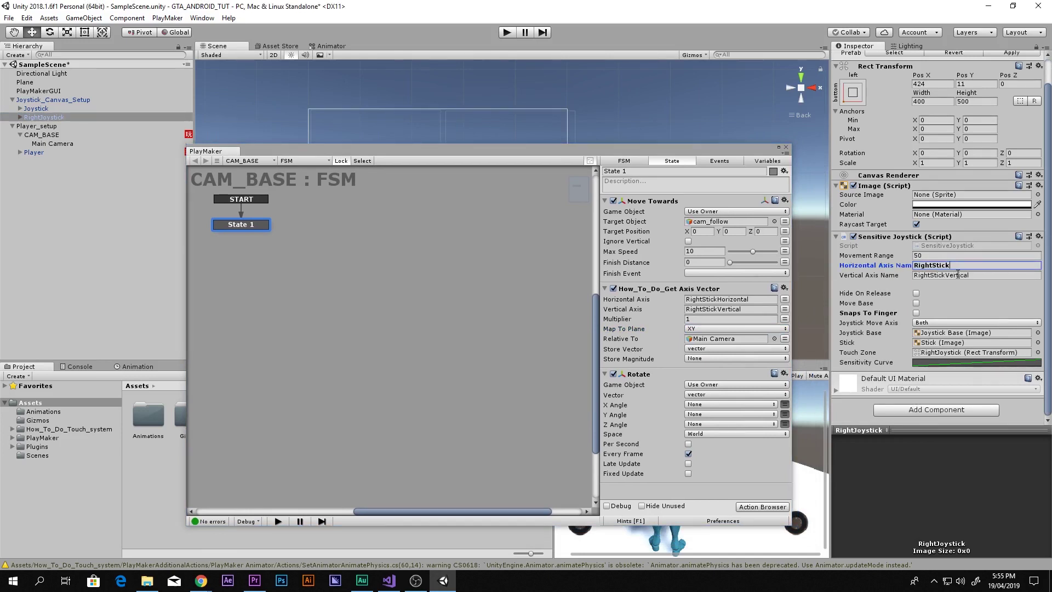
{"action": "left_click", "coordinate": [970, 275]}
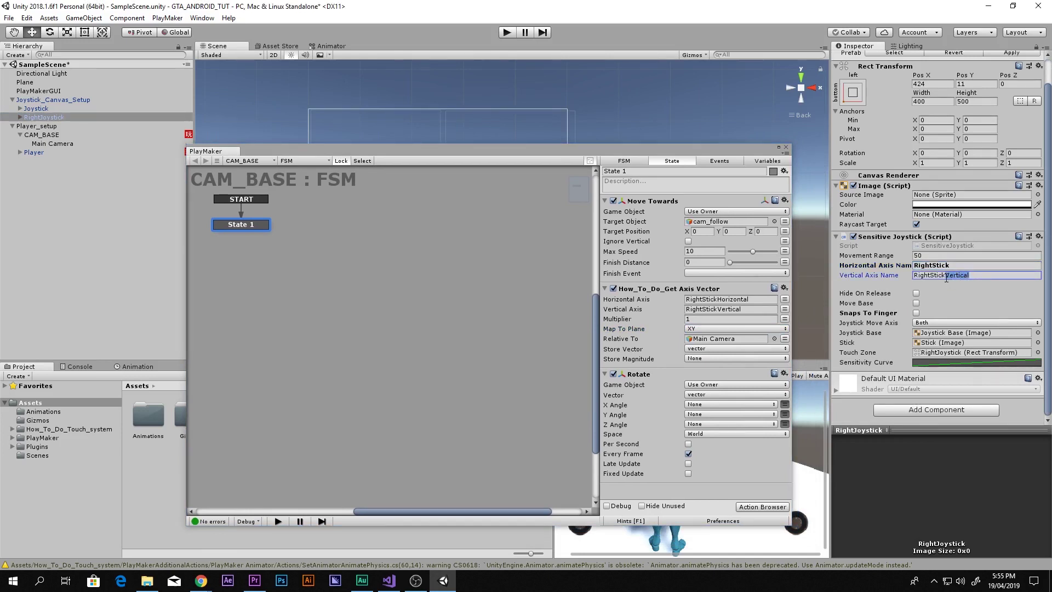
{"action": "key", "text": "ctrl+v"}
- Set RightJoystick's Horizontal Axis Name to RightStickVertical and check both swapped axis names
{"action": "left_click", "coordinate": [959, 265]}
{"action": "left_click", "coordinate": [962, 255]}
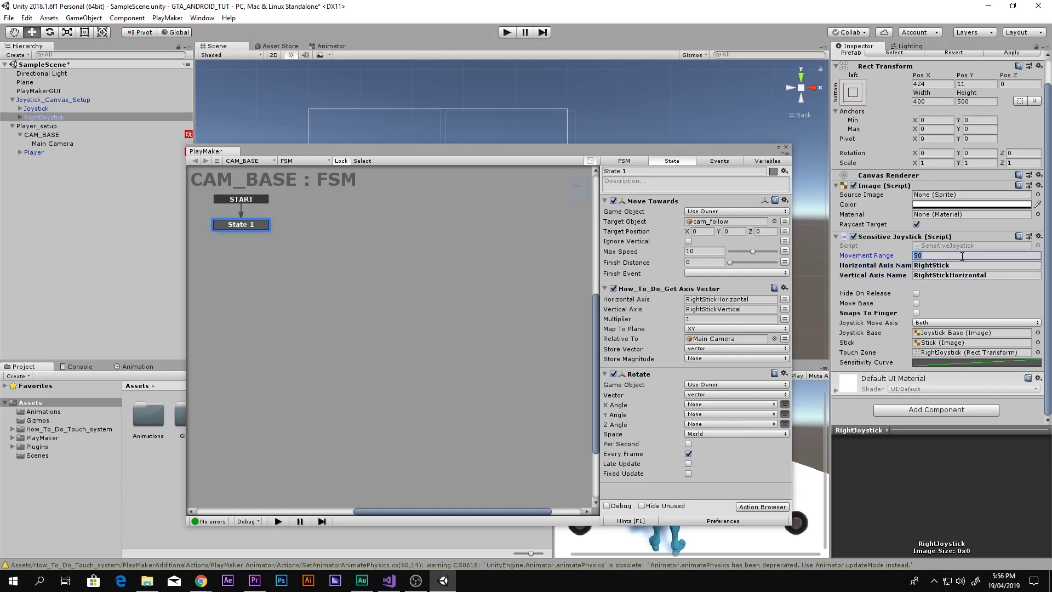
{"action": "left_click", "coordinate": [960, 265]}
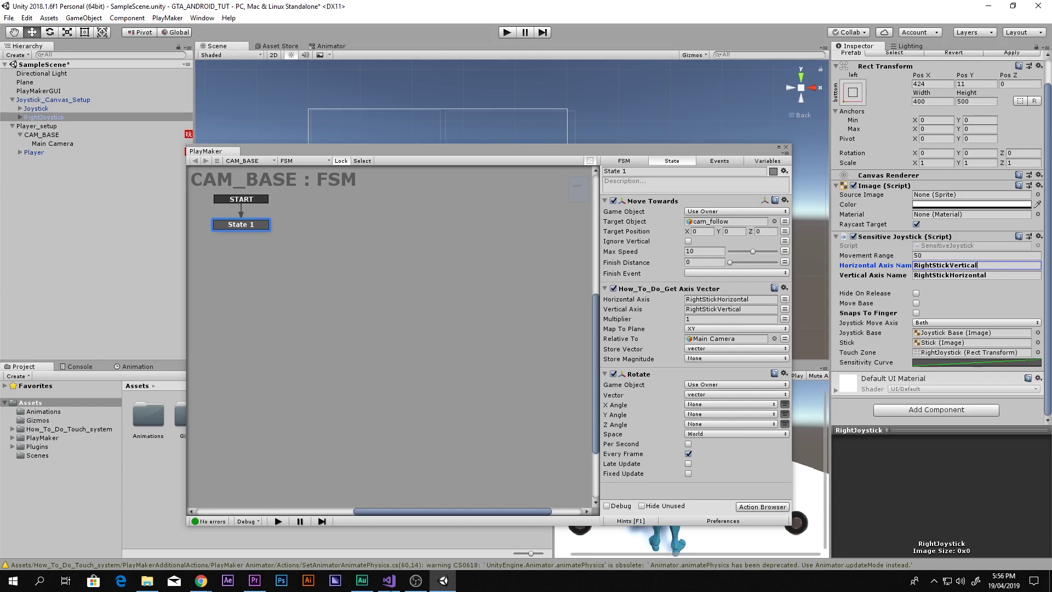
{"action": "key", "text": "alt+Tab"}
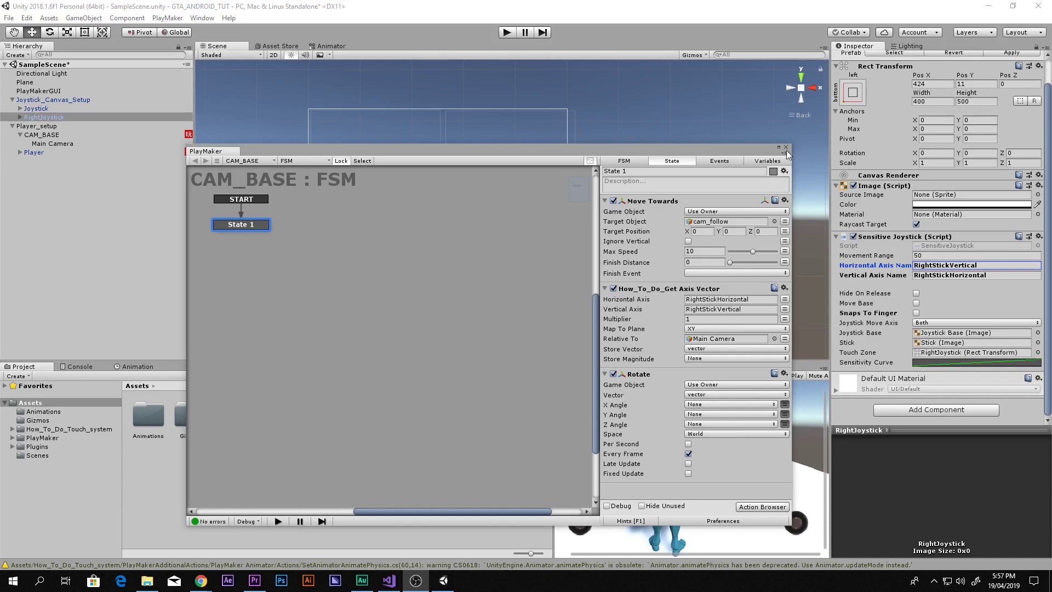
{"action": "left_click", "coordinate": [980, 264]}
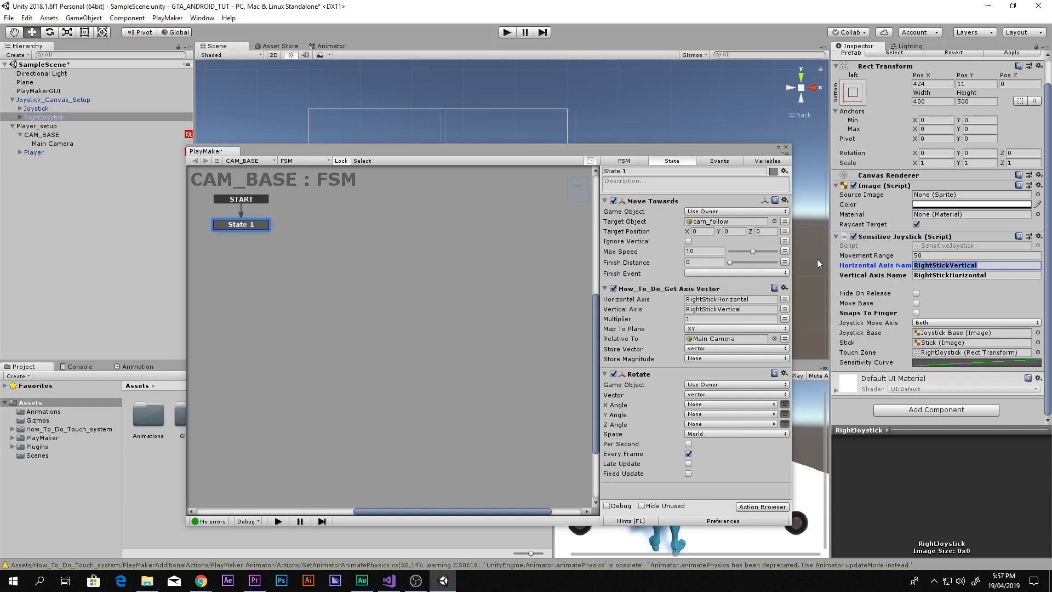
{"action": "left_click", "coordinate": [1009, 274]}
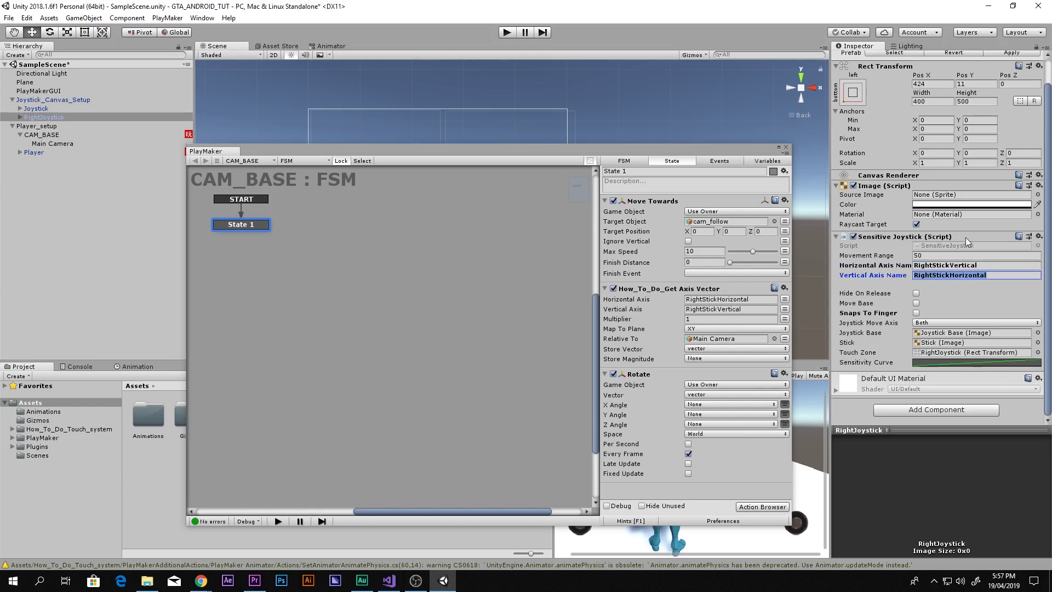
- Close the FSM editor, select CAM_BASE and reopen its FSM for editing
{"action": "left_click", "coordinate": [784, 147]}
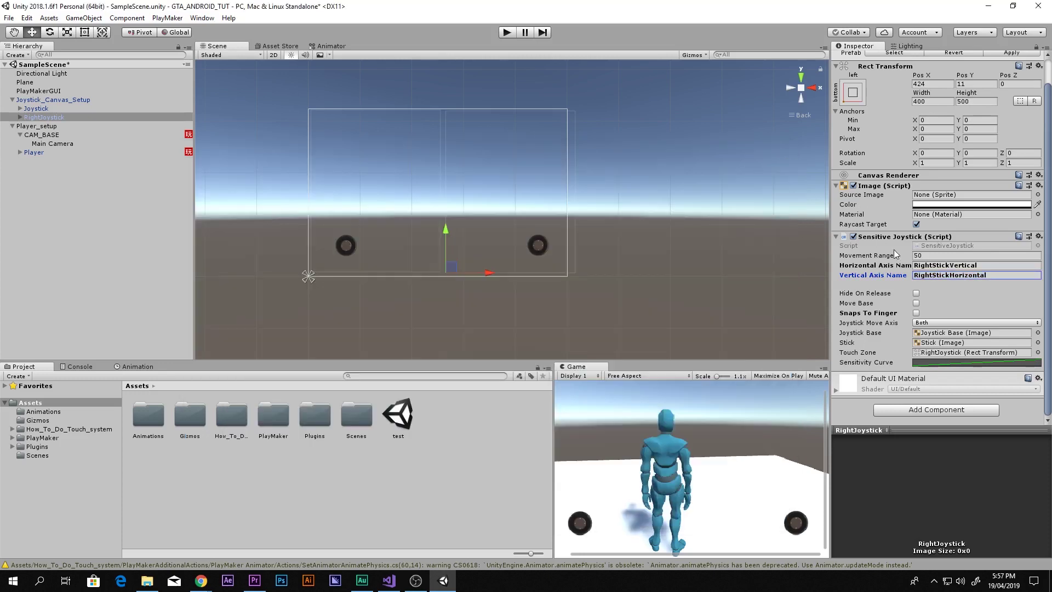
{"action": "left_click", "coordinate": [47, 134]}
{"action": "left_click", "coordinate": [1037, 133]}
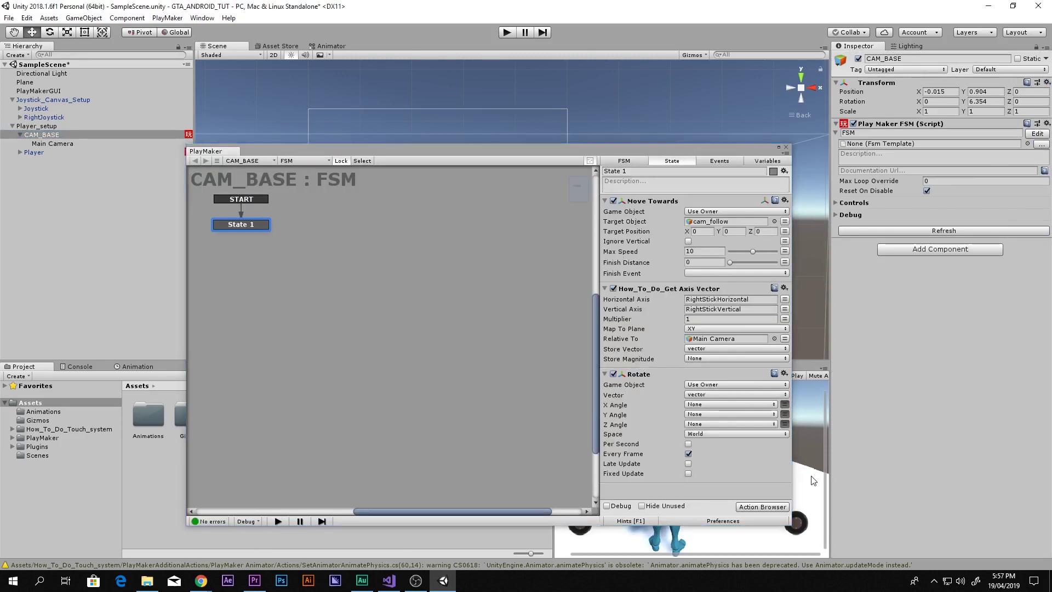
- Maximize the Game view, move the FSM editor clear of the character, and play-test vertical and horizontal camera orbit with the right joystick
{"action": "key", "text": "shift+space"}
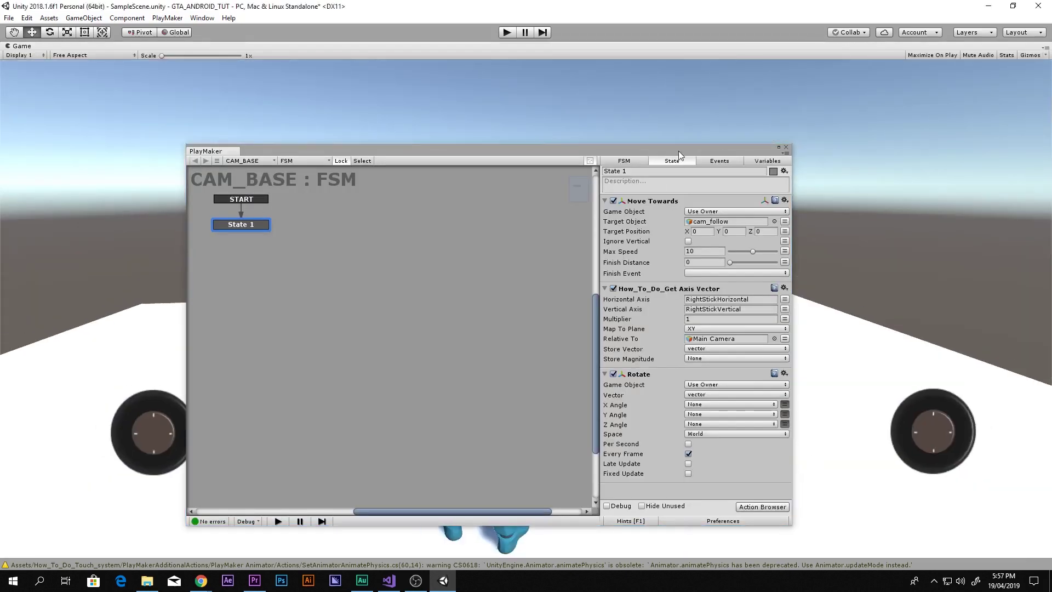
{"action": "left_click_drag", "start_coordinate": [675, 194], "coordinate": [697, 485]}
{"action": "left_click", "coordinate": [506, 32]}
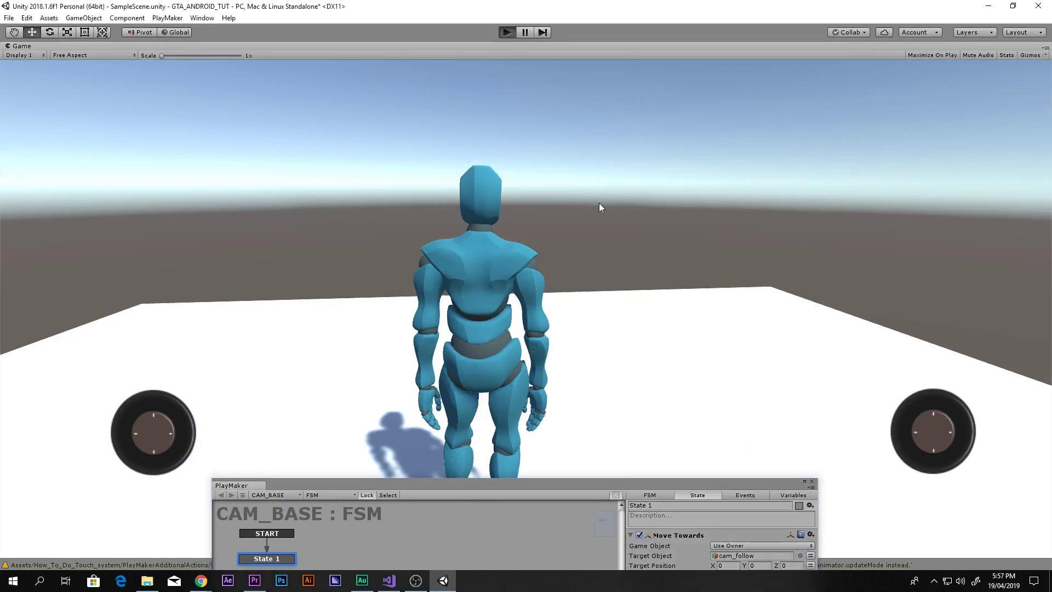
{"action": "left_click_drag", "start_coordinate": [941, 416], "coordinate": [939, 479]}
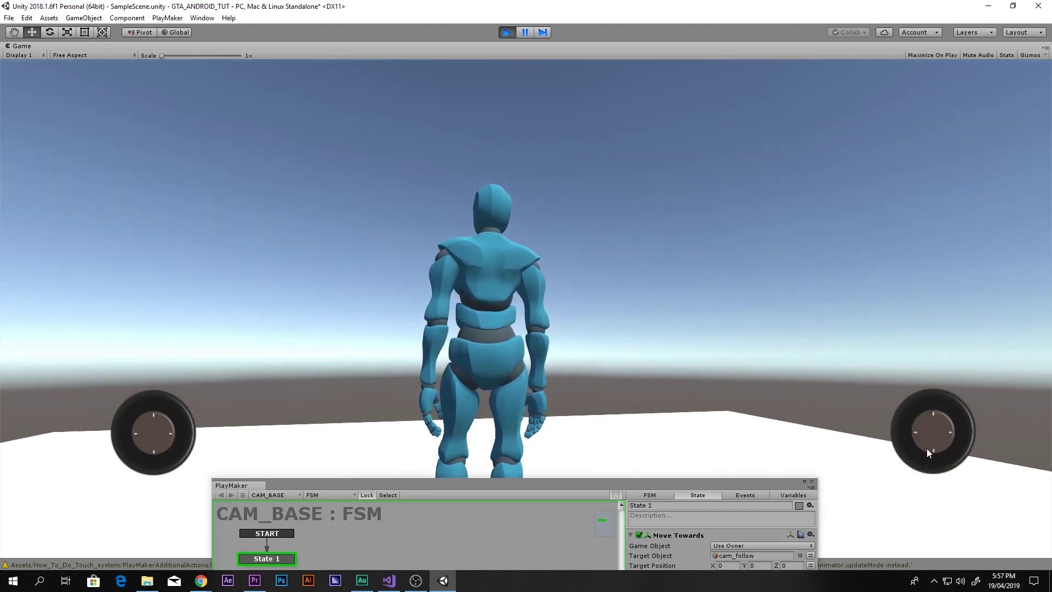
{"action": "left_click_drag", "start_coordinate": [930, 440], "coordinate": [929, 378]}
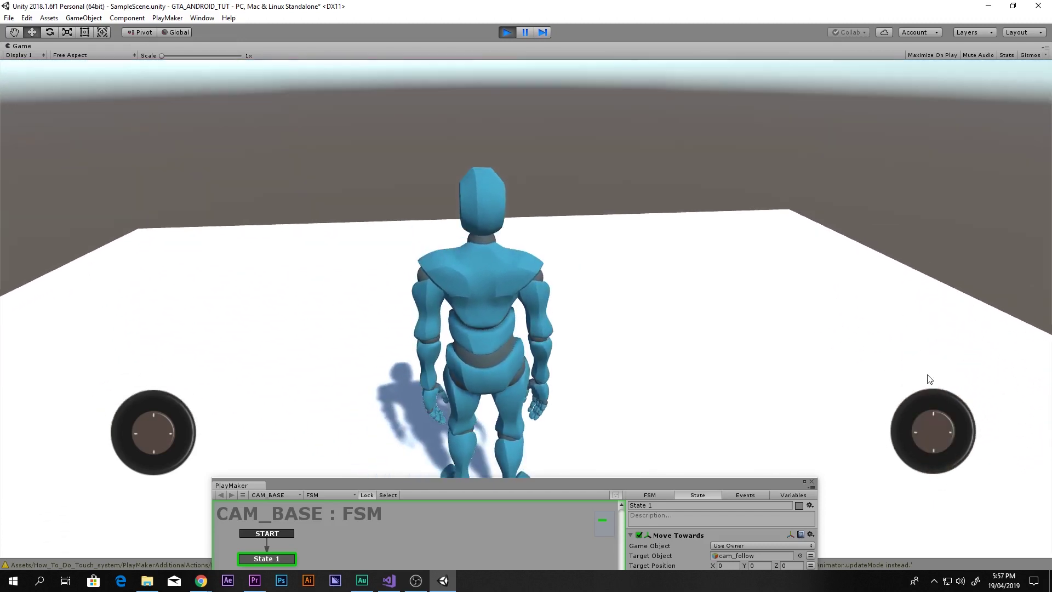
{"action": "left_click_drag", "start_coordinate": [929, 442], "coordinate": [835, 438]}
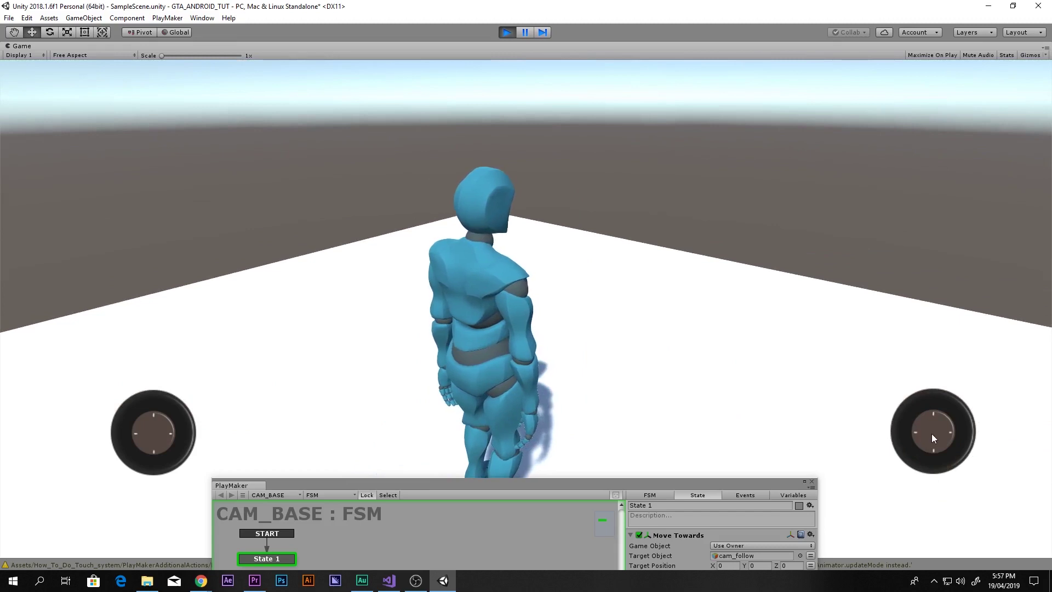
{"action": "left_click_drag", "start_coordinate": [931, 433], "coordinate": [1003, 435]}
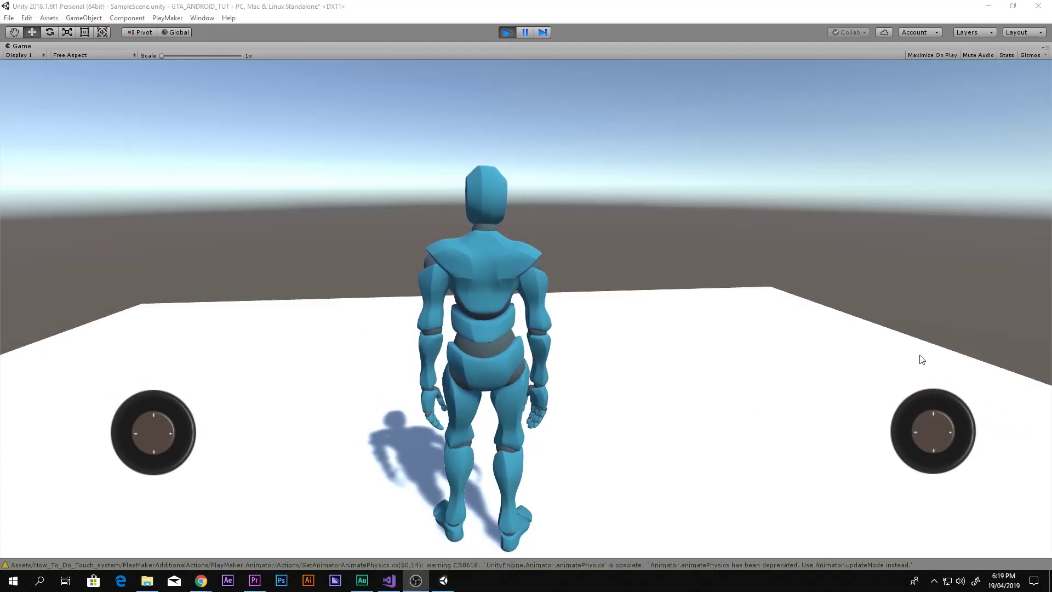
- Orbit the camera around the character in all directions with the right touch zone and stop play mode
{"action": "left_click_drag", "start_coordinate": [927, 419], "coordinate": [907, 466]}
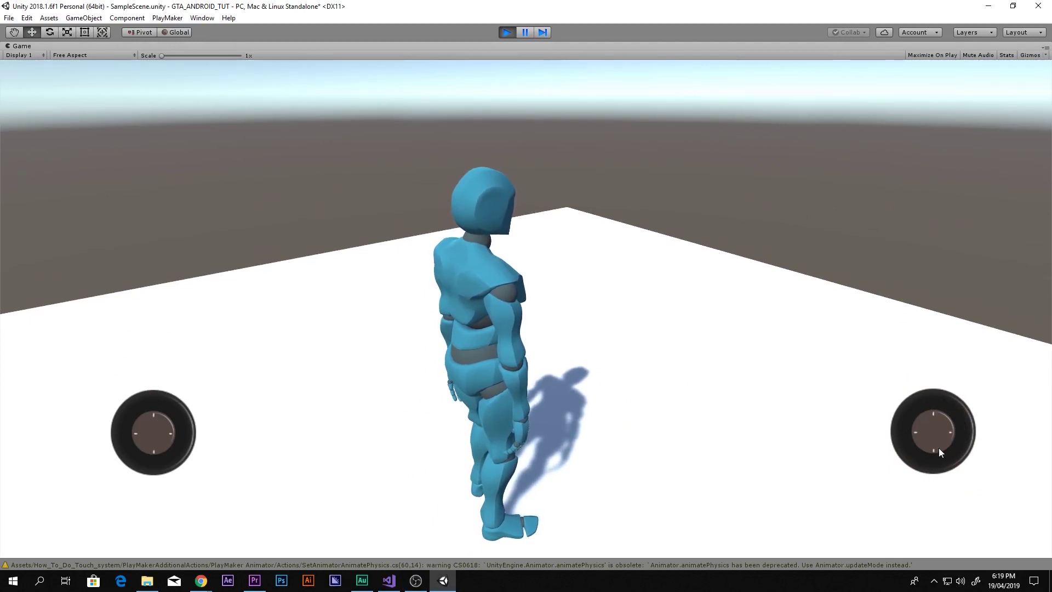
{"action": "left_click_drag", "start_coordinate": [801, 209], "coordinate": [683, 324]}
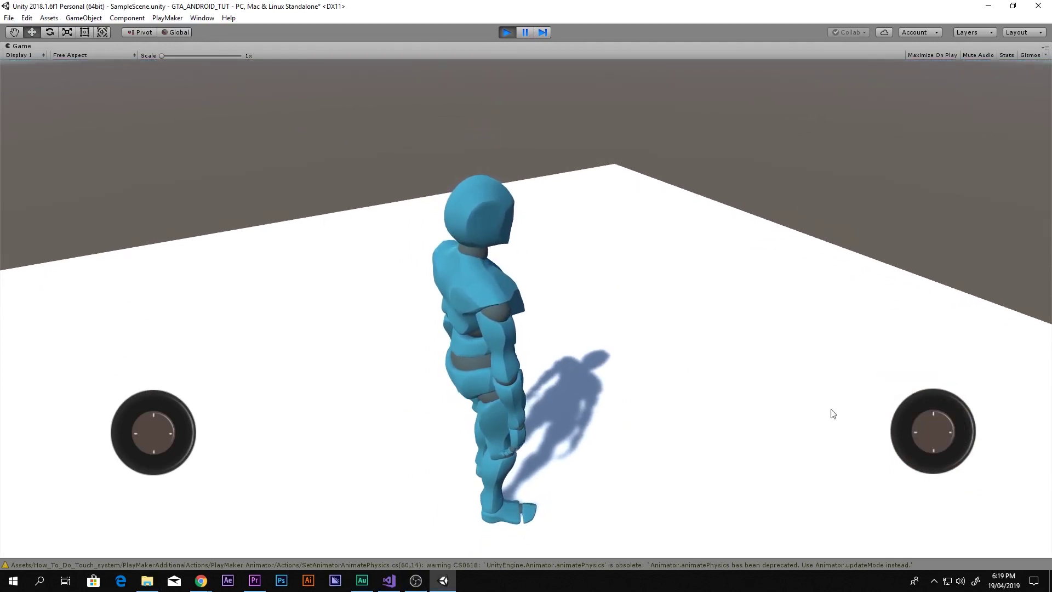
{"action": "left_click_drag", "start_coordinate": [967, 458], "coordinate": [926, 476]}
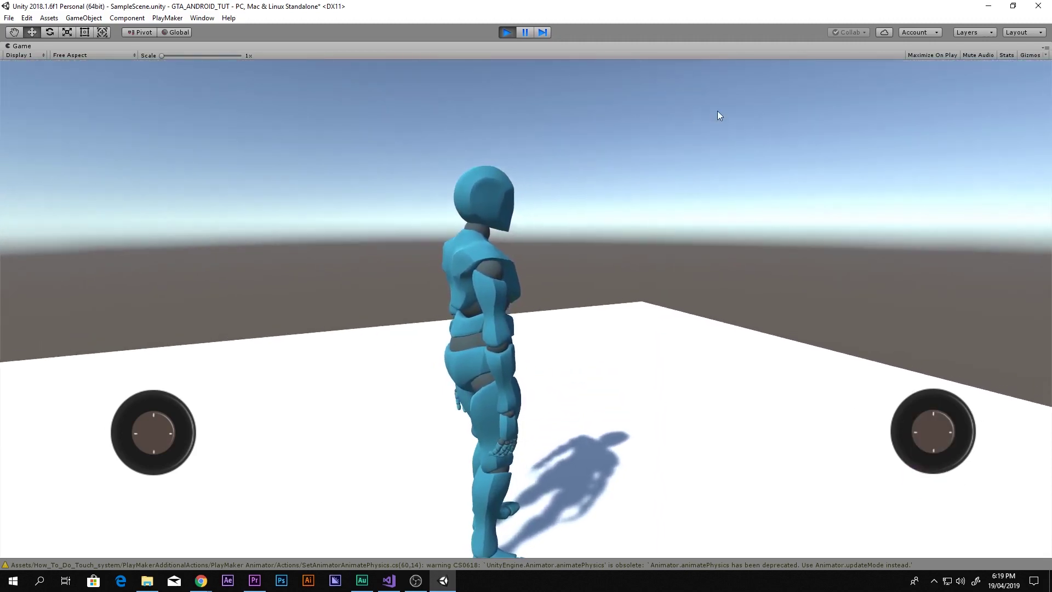
{"action": "left_click_drag", "start_coordinate": [795, 161], "coordinate": [778, 121]}
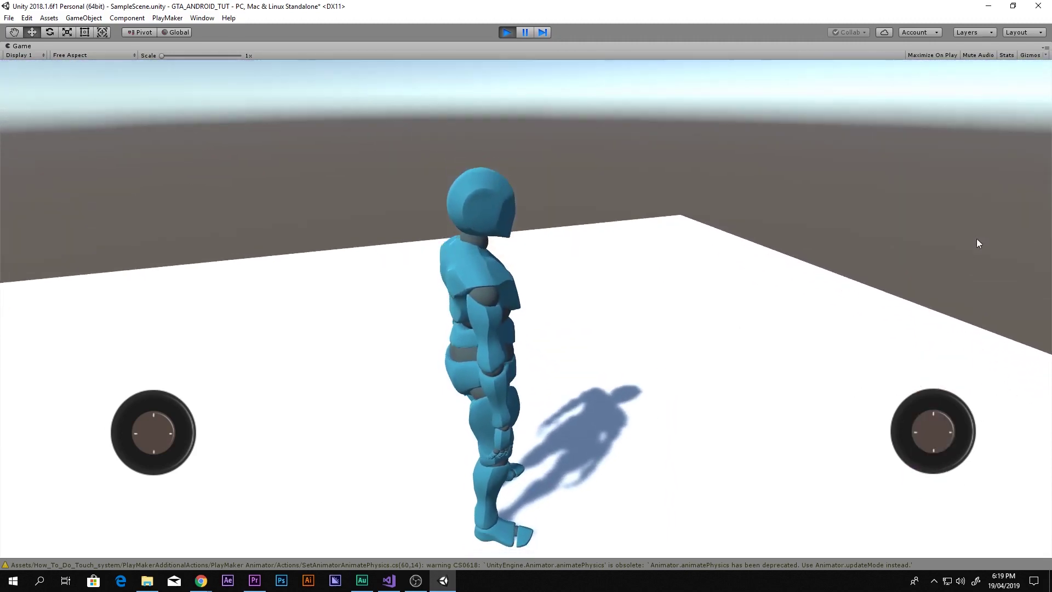
{"action": "left_click_drag", "start_coordinate": [806, 491], "coordinate": [965, 500]}
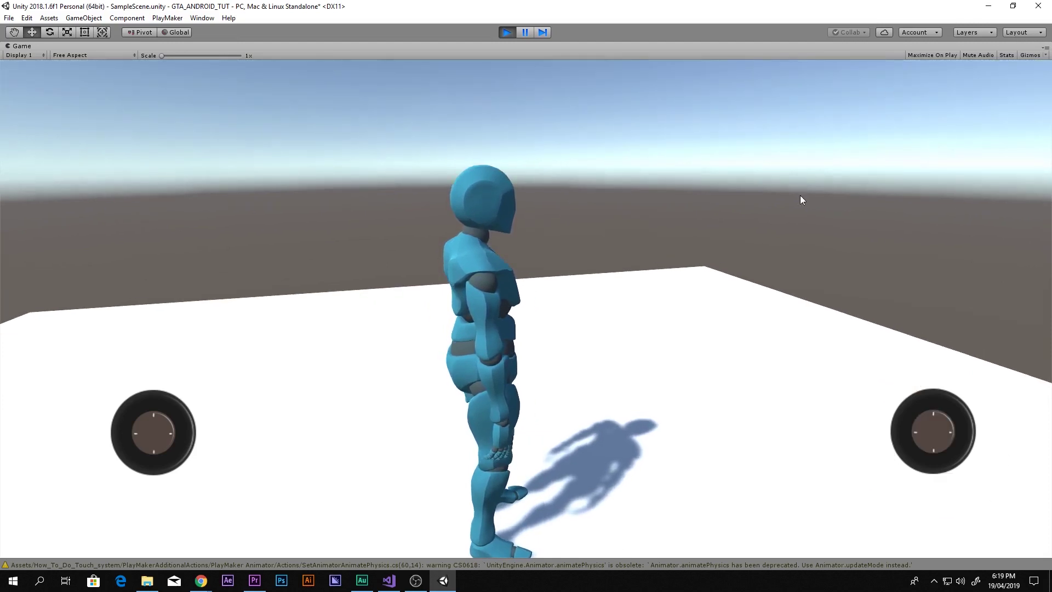
{"action": "left_click_drag", "start_coordinate": [800, 200], "coordinate": [904, 165]}
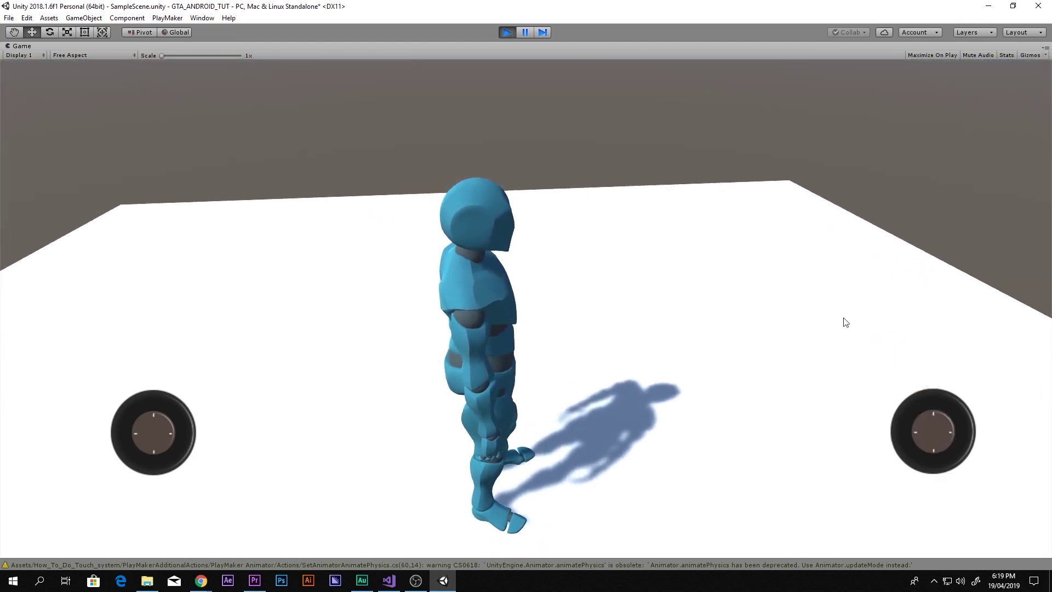
{"action": "left_click_drag", "start_coordinate": [906, 390], "coordinate": [990, 128]}
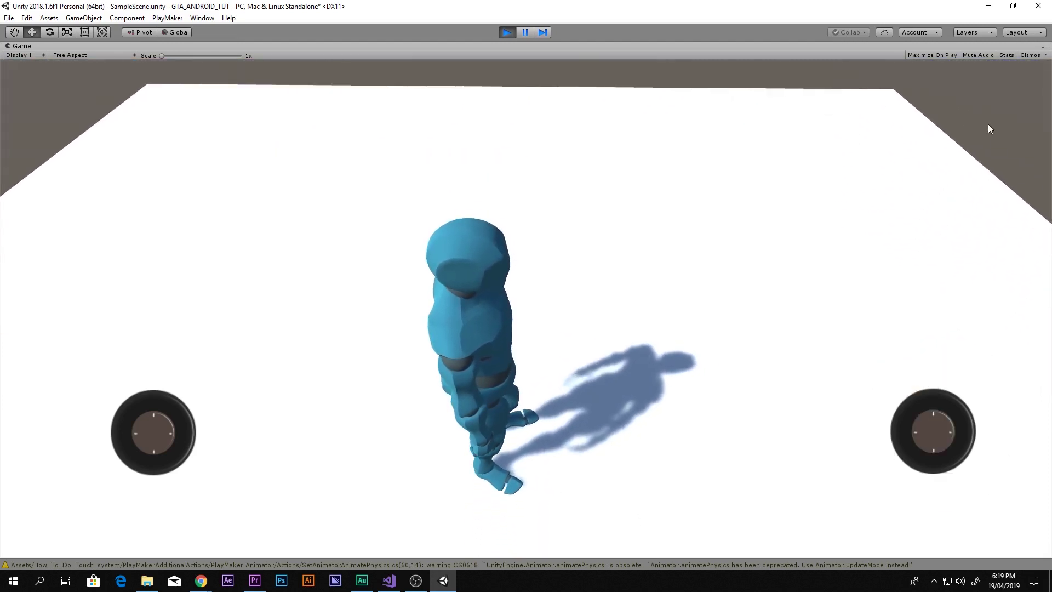
{"action": "left_click_drag", "start_coordinate": [908, 446], "coordinate": [794, 504]}
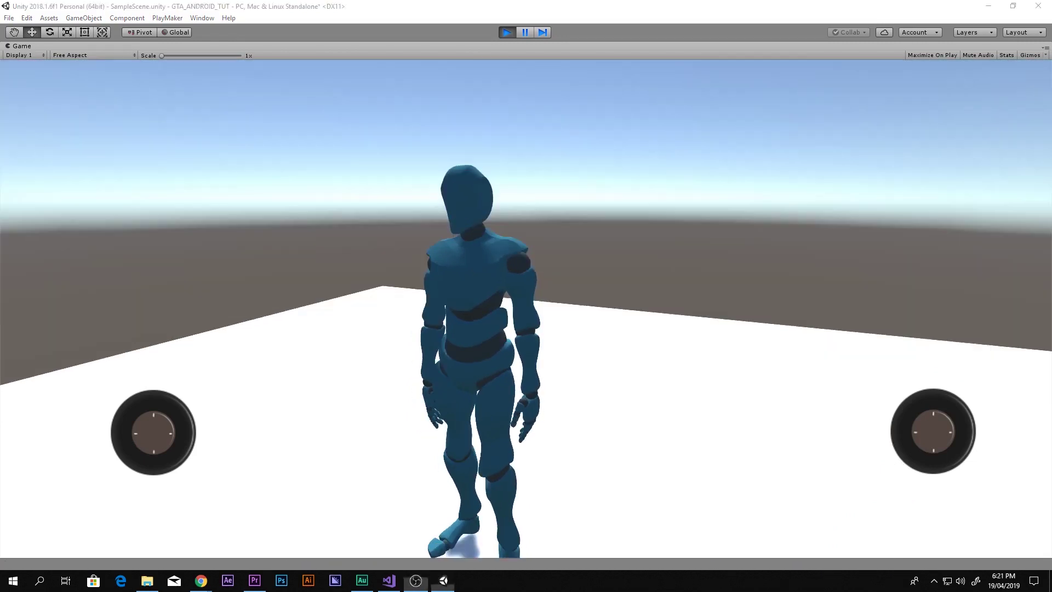
{"action": "left_click", "coordinate": [507, 31]}
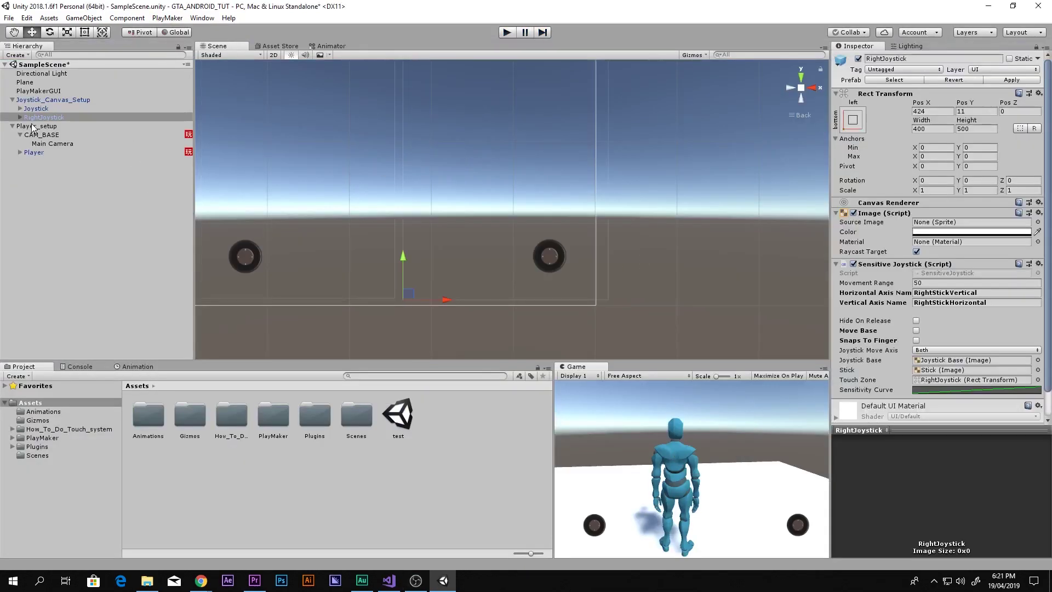
- Enable Move Base and Snaps To Finger in RightJoystick's Sensitive Joystick script
{"action": "left_click", "coordinate": [48, 100]}
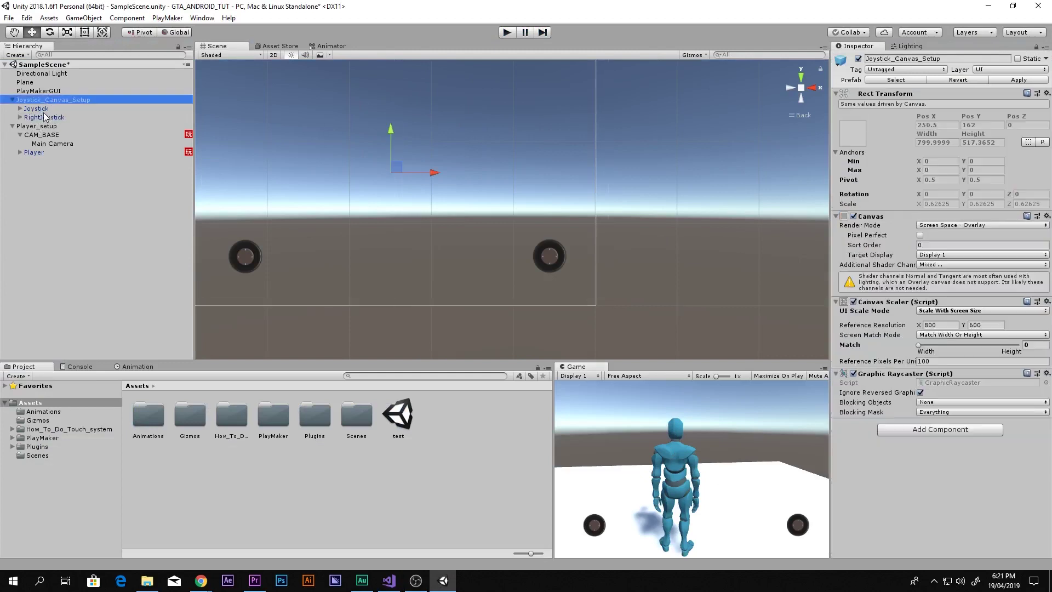
{"action": "left_click", "coordinate": [60, 117]}
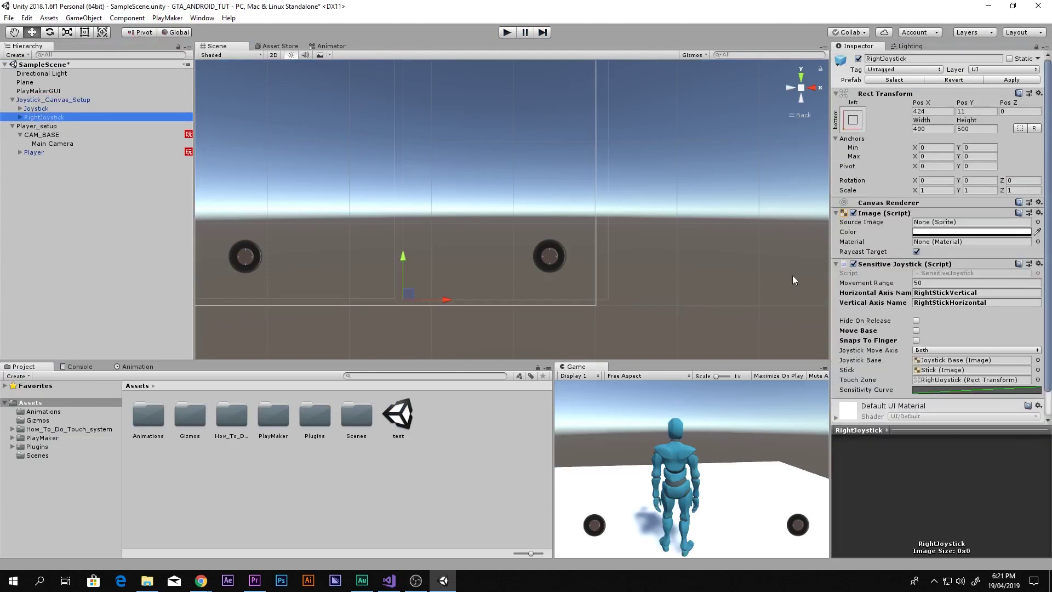
{"action": "scroll", "coordinate": [931, 374], "scroll_direction": "down", "scroll_amount": 2}
{"action": "left_click", "coordinate": [916, 303]}
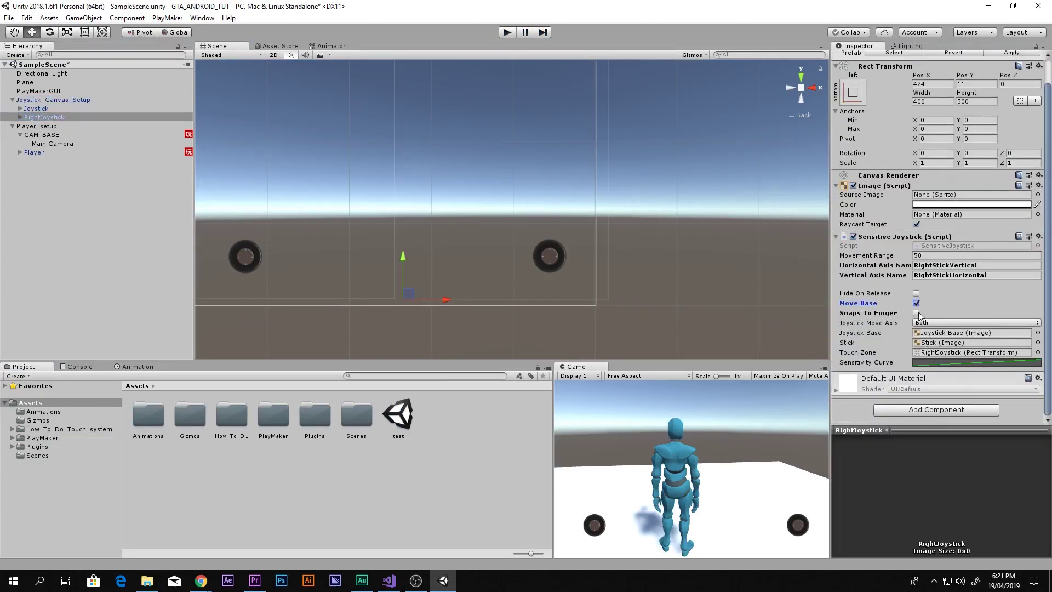
{"action": "left_click", "coordinate": [917, 313]}
- Play-test the floating right joystick from various points of its touch zone in the maximized Game view, and stop play mode
{"action": "key", "text": "shift+space"}
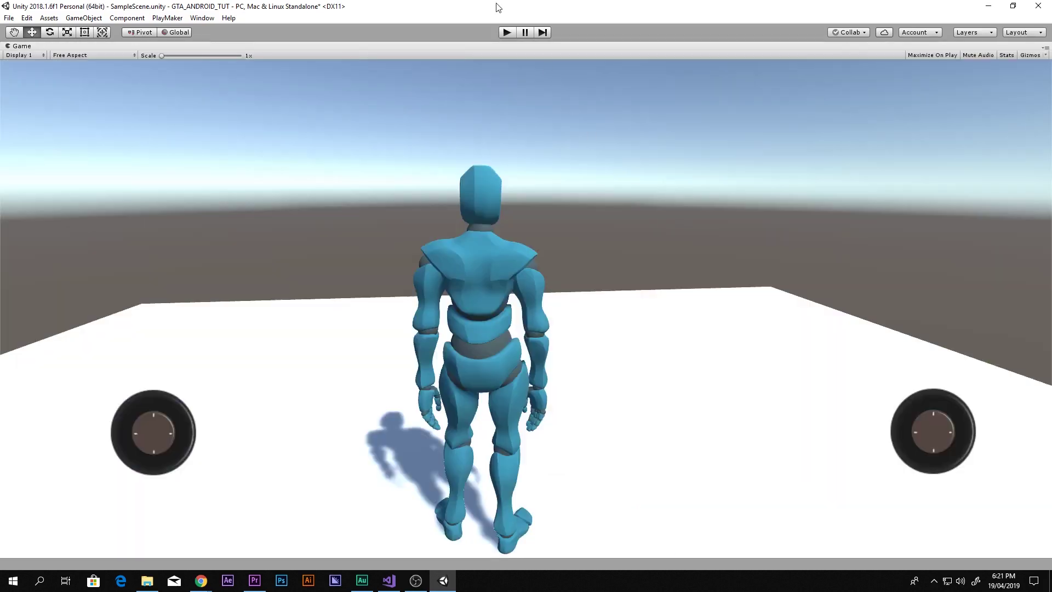
{"action": "left_click", "coordinate": [507, 31]}
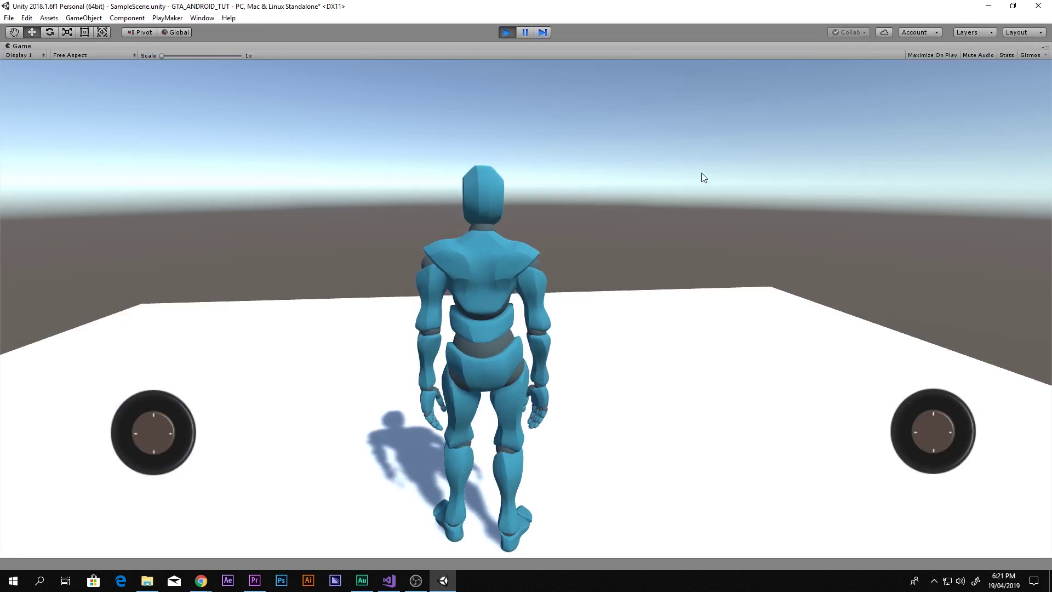
{"action": "left_click_drag", "start_coordinate": [682, 131], "coordinate": [643, 146]}
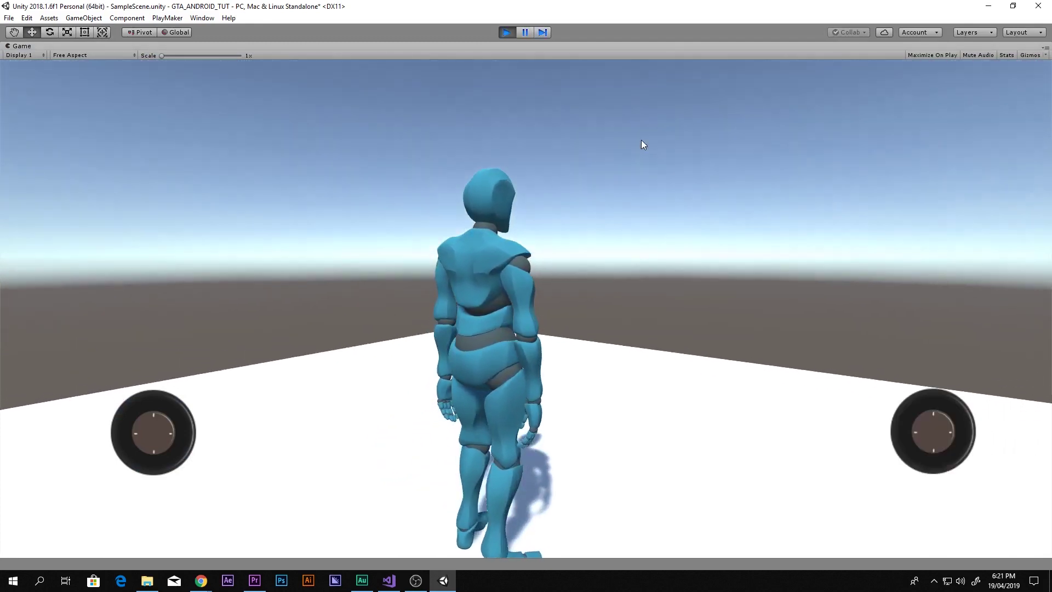
{"action": "left_click_drag", "start_coordinate": [956, 127], "coordinate": [1033, 130]}
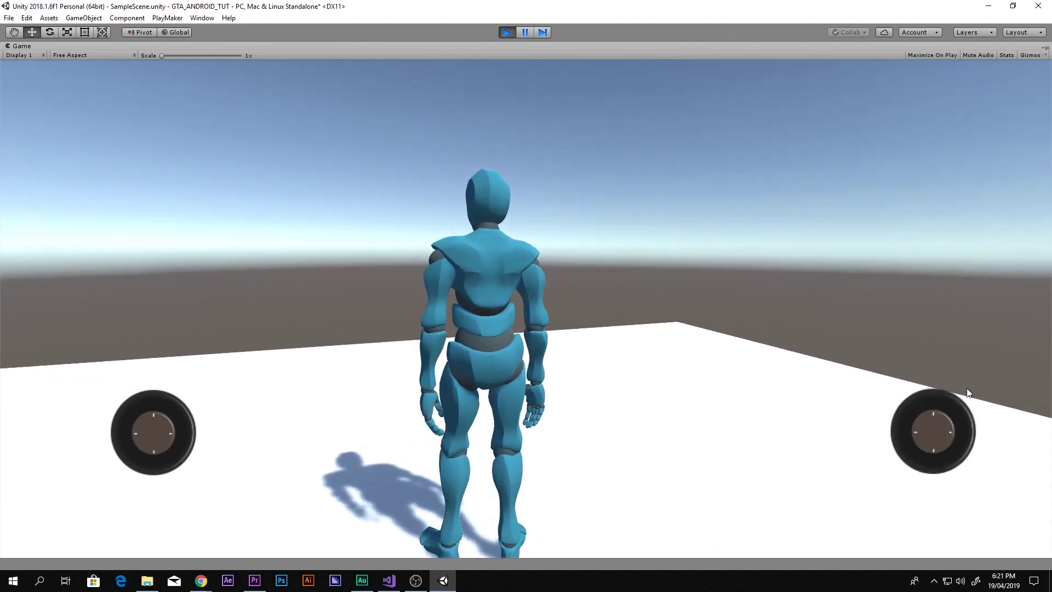
{"action": "left_click_drag", "start_coordinate": [794, 403], "coordinate": [860, 523]}
{"action": "left_click_drag", "start_coordinate": [771, 190], "coordinate": [748, 204]}
{"action": "left_click_drag", "start_coordinate": [697, 380], "coordinate": [692, 384]}
{"action": "left_click_drag", "start_coordinate": [705, 198], "coordinate": [642, 216]}
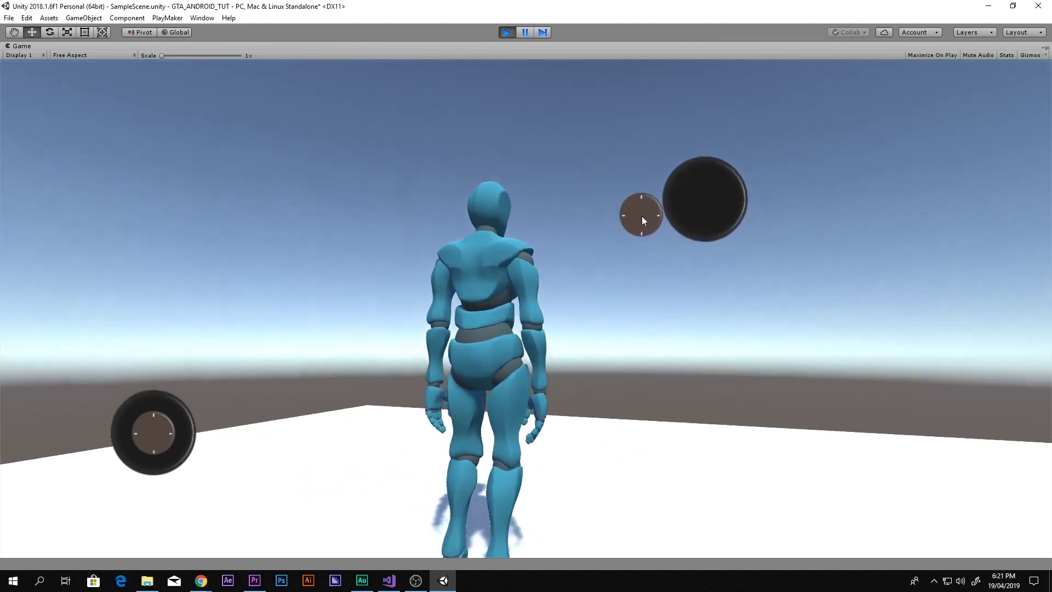
{"action": "left_click_drag", "start_coordinate": [855, 235], "coordinate": [904, 284]}
{"action": "left_click_drag", "start_coordinate": [841, 329], "coordinate": [931, 428]}
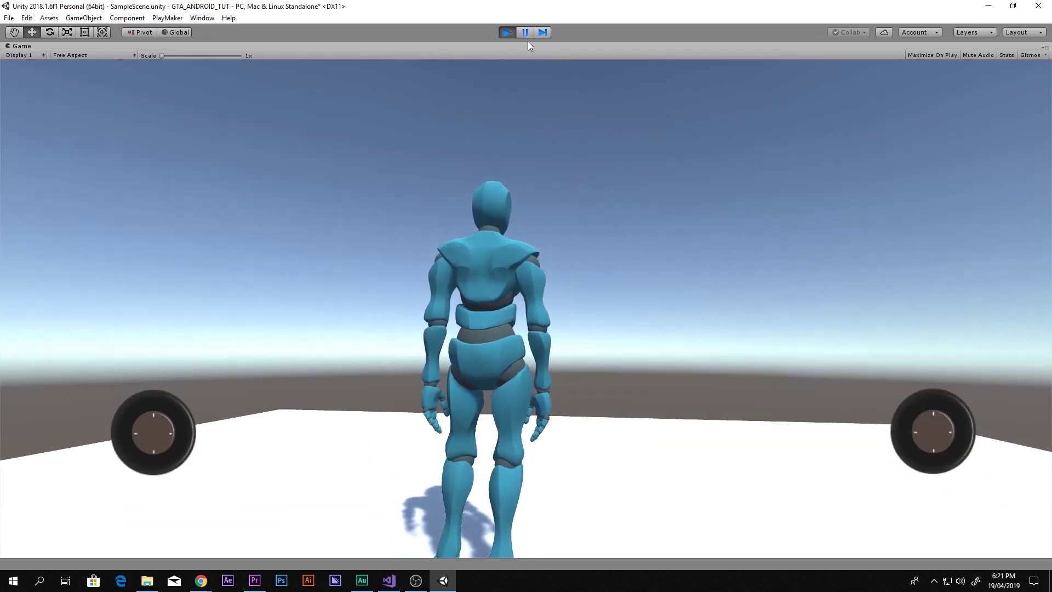
{"action": "left_click", "coordinate": [506, 32]}
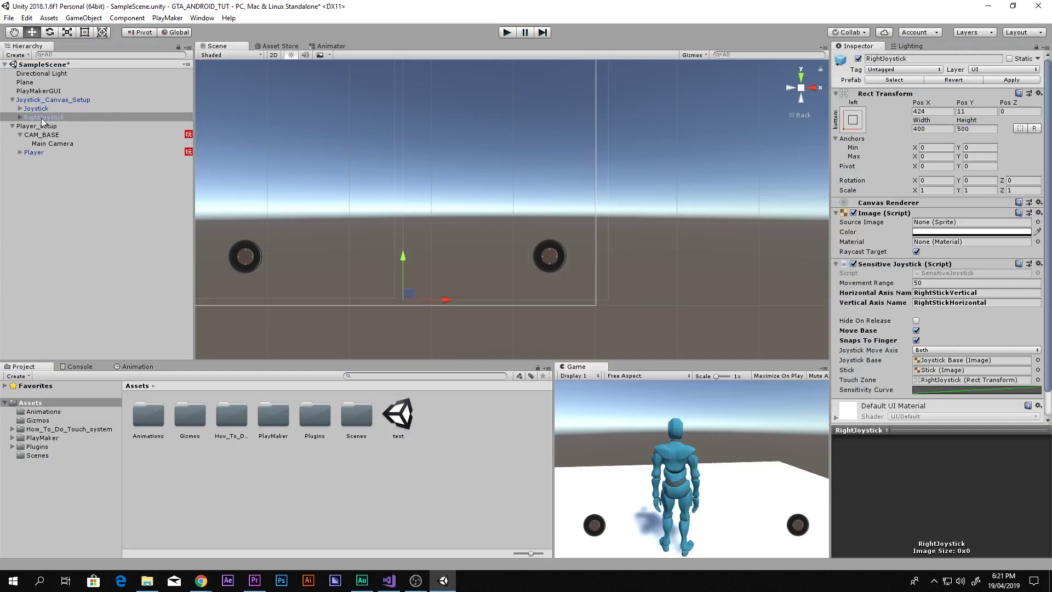
- Disable the Image component on both Joystick Base and Stick under RightJoystick
{"action": "scroll", "coordinate": [892, 305], "scroll_direction": "down", "scroll_amount": 2}
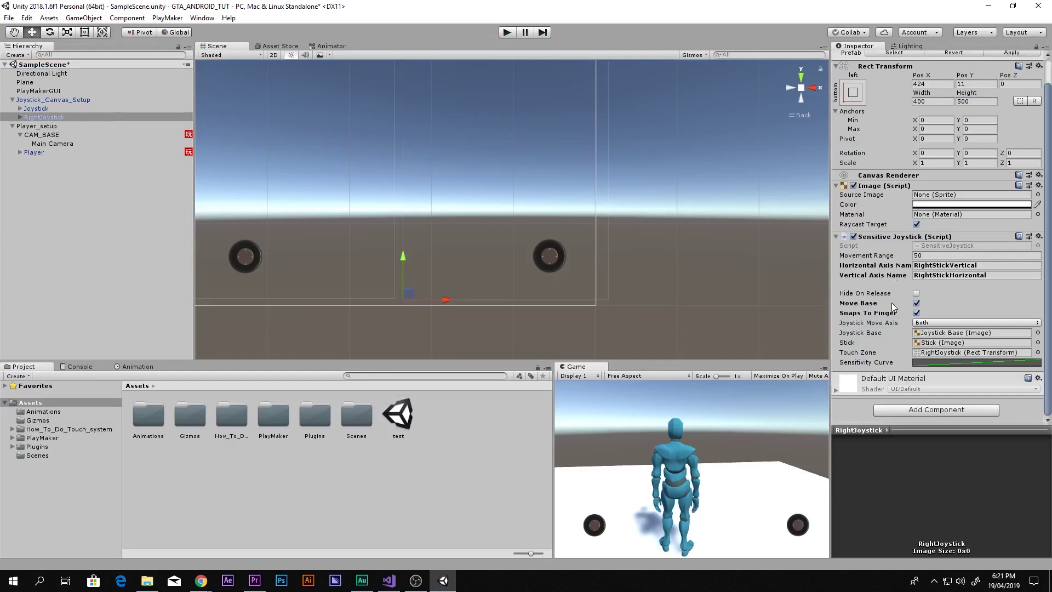
{"action": "left_click", "coordinate": [20, 116]}
{"action": "left_click", "coordinate": [49, 126]}
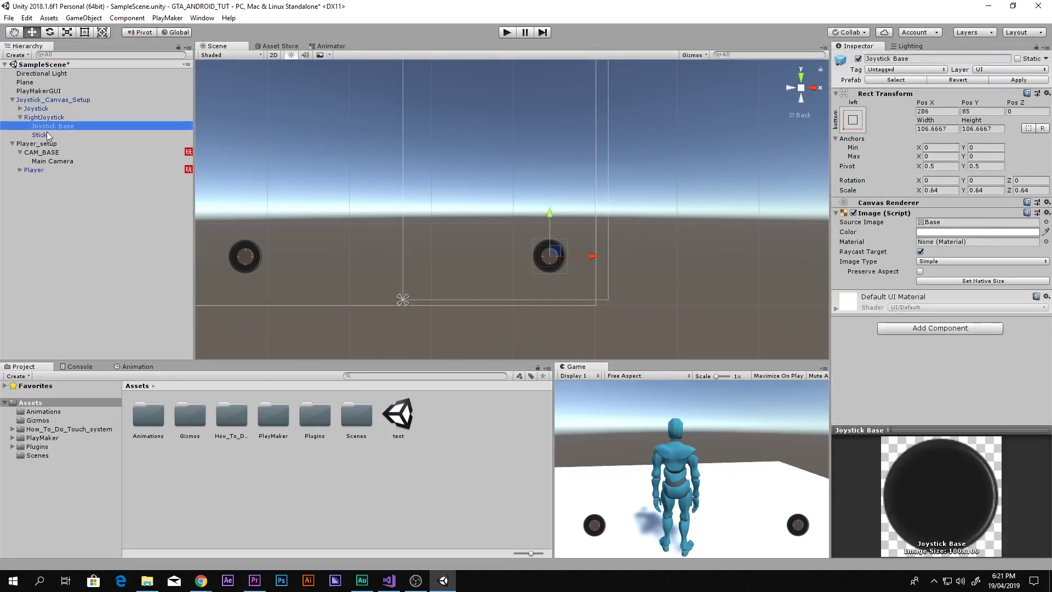
{"action": "left_click", "coordinate": [44, 135], "text": "ctrl"}
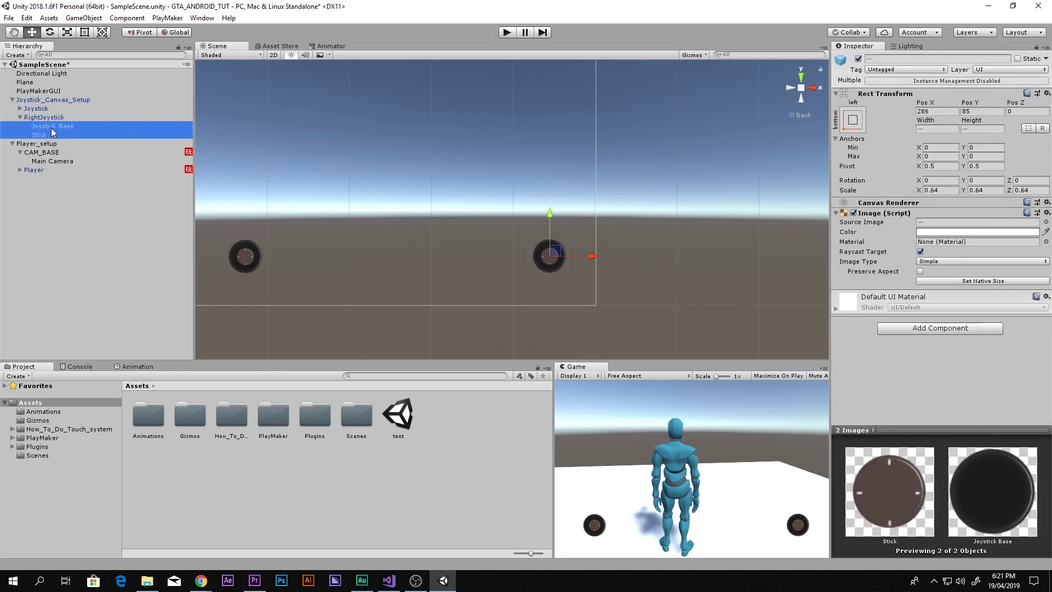
{"action": "left_click", "coordinate": [854, 214]}
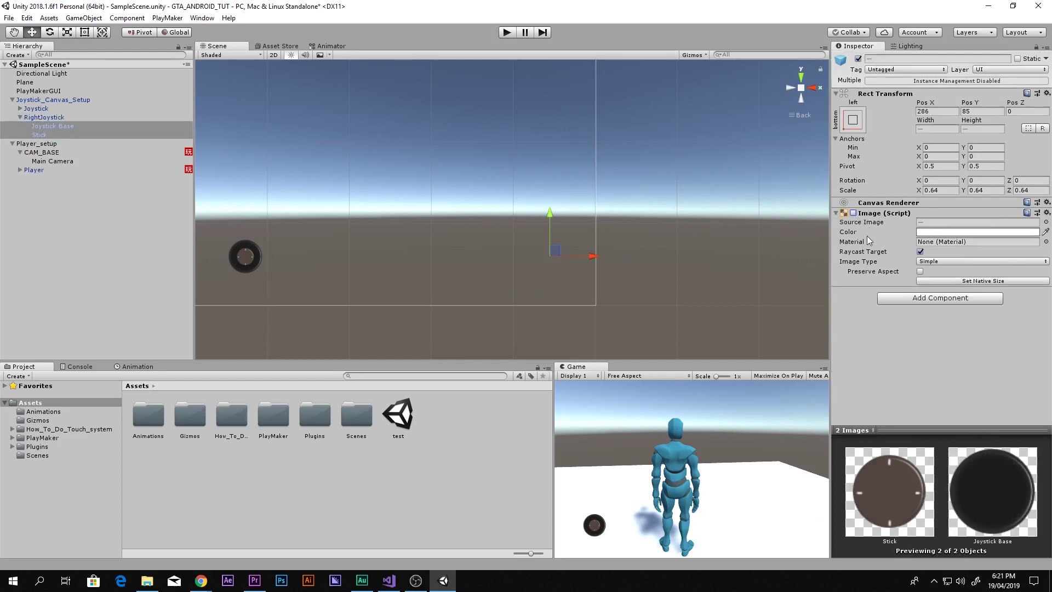
- Play-test camera orbiting with the right joystick's images hidden in the maximized Game view, and stop play mode
{"action": "key", "text": "shift+space"}
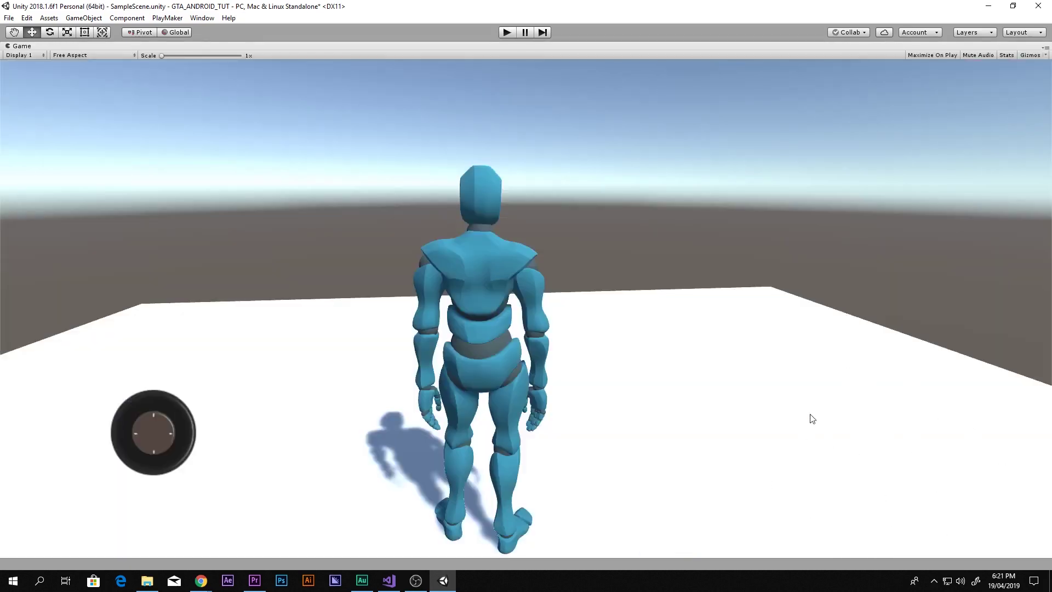
{"action": "left_click", "coordinate": [507, 32]}
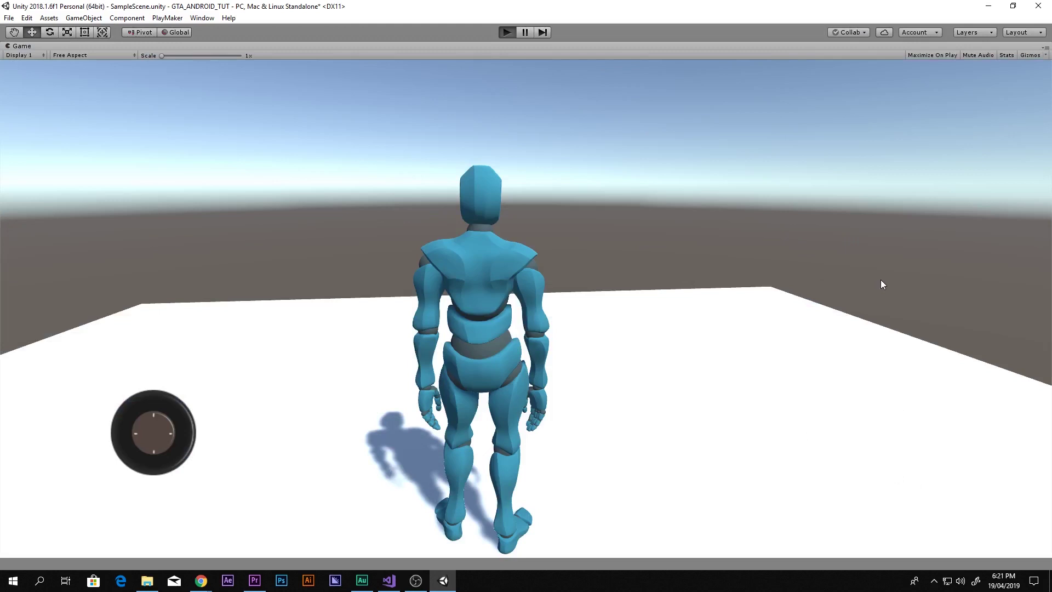
{"action": "left_click_drag", "start_coordinate": [898, 295], "coordinate": [1050, 366]}
{"action": "left_click_drag", "start_coordinate": [1050, 244], "coordinate": [850, 320]}
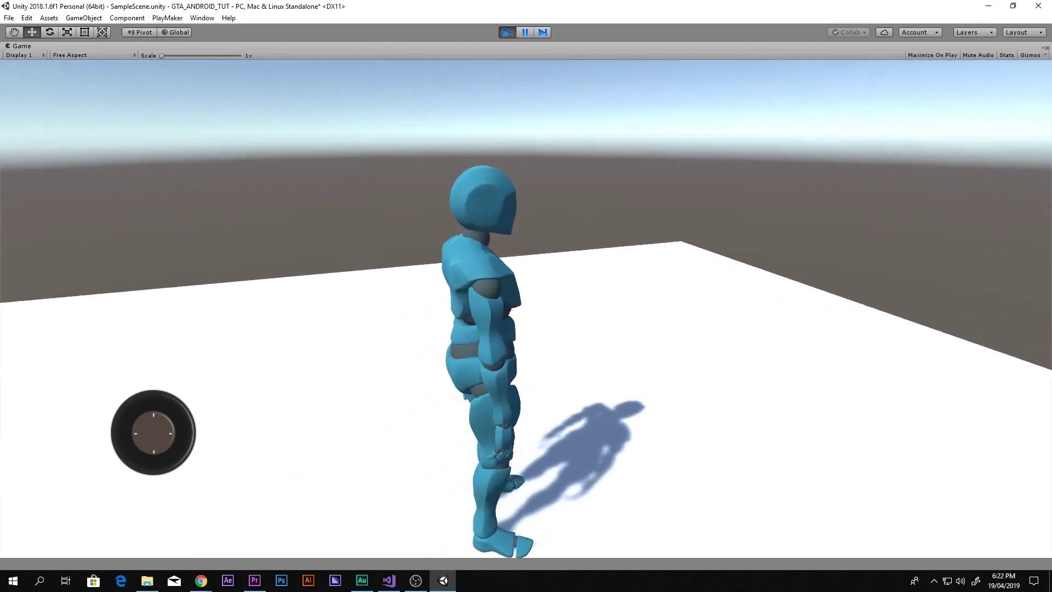
{"action": "left_click_drag", "start_coordinate": [922, 324], "coordinate": [857, 142]}
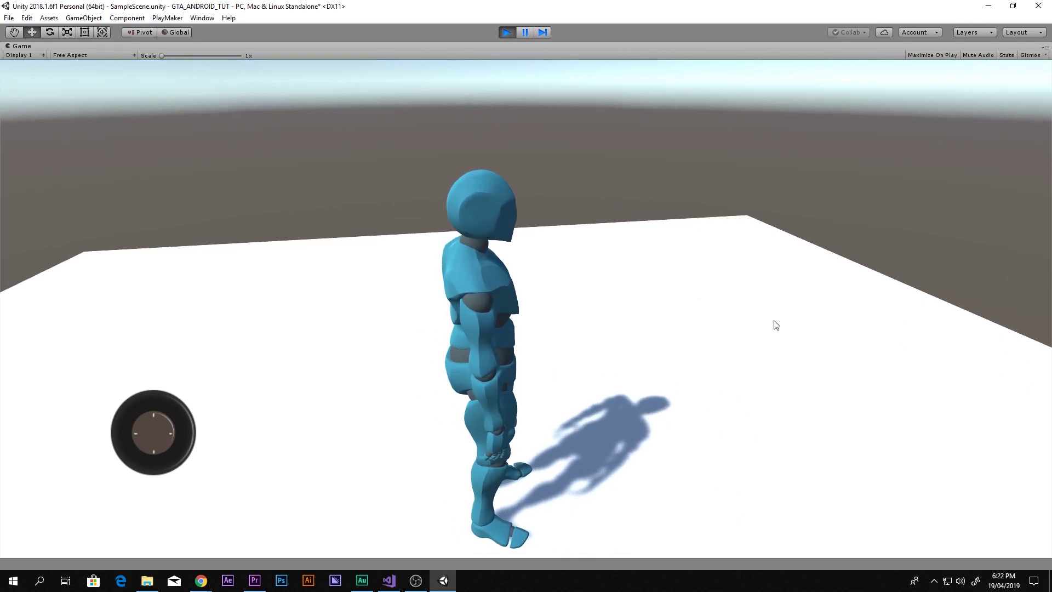
{"action": "left_click_drag", "start_coordinate": [844, 280], "coordinate": [1051, 318]}
{"action": "left_click", "coordinate": [508, 33]}
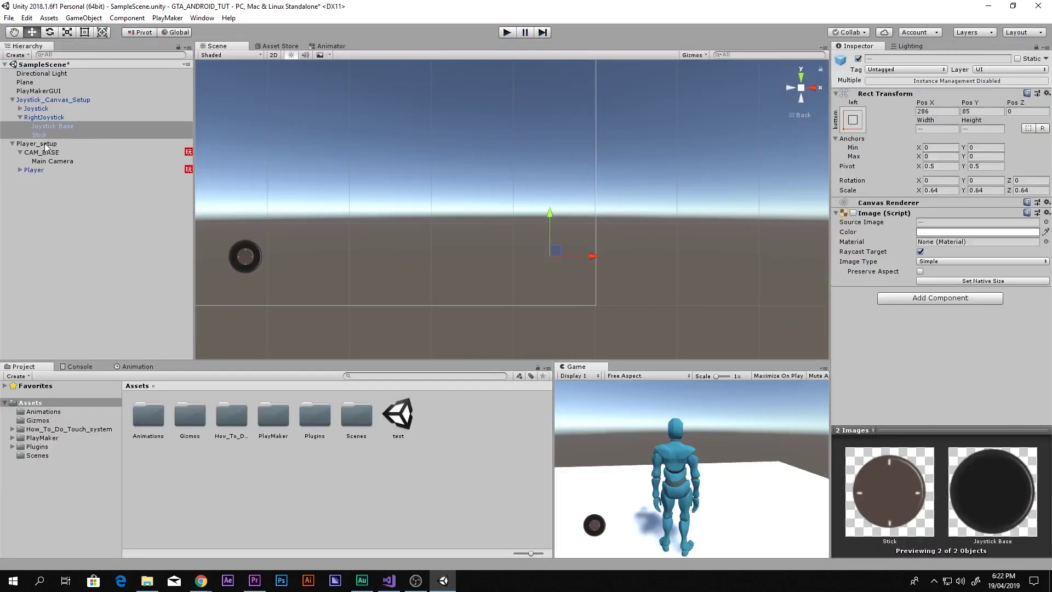
- Set the Multiplier of the How_To_Do_Get Axis Vector action in CAM_BASE's FSM to 3
{"action": "left_click", "coordinate": [43, 152]}
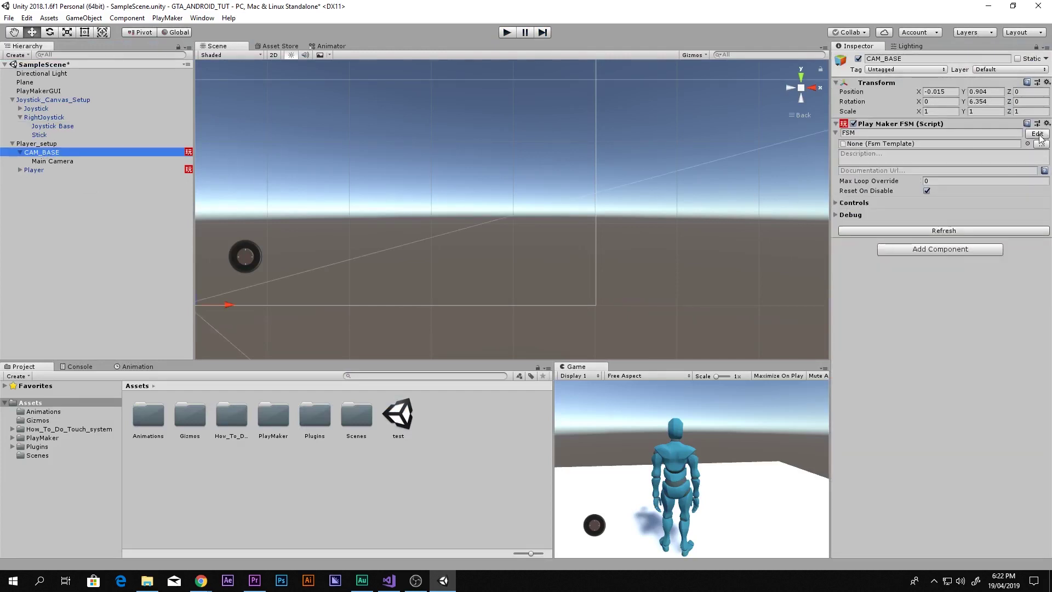
{"action": "left_click", "coordinate": [1037, 134]}
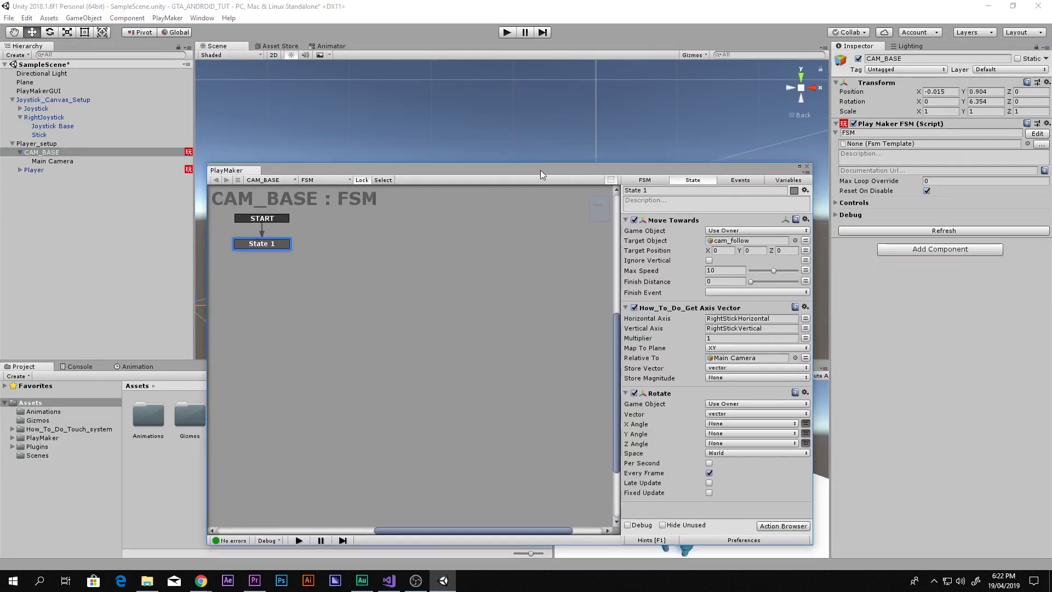
{"action": "left_click_drag", "start_coordinate": [540, 171], "coordinate": [506, 113]}
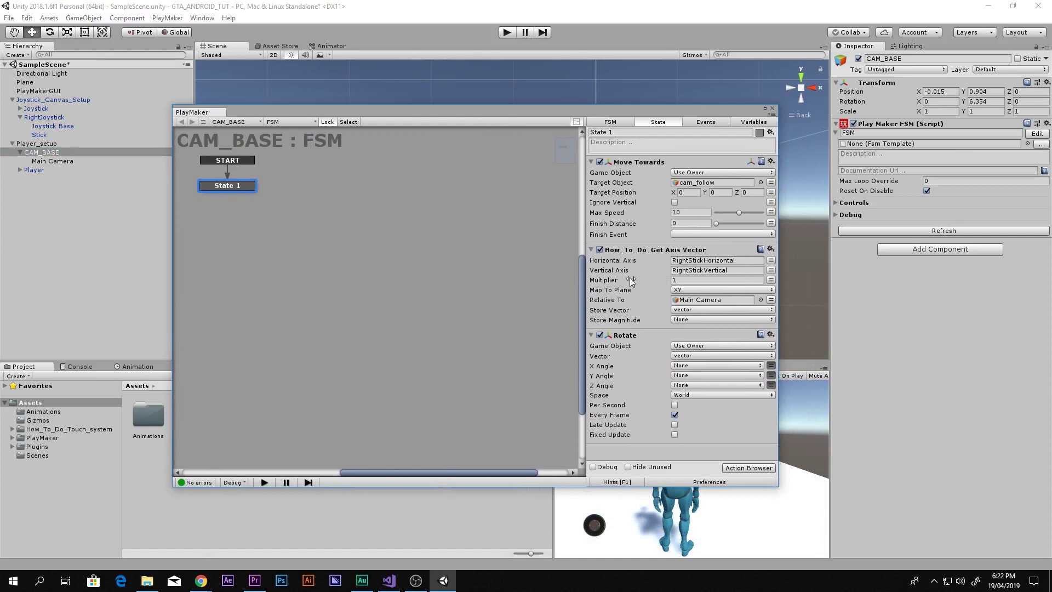
{"action": "left_click", "coordinate": [687, 281]}
- Play-test camera orbiting in the maximized Game view with the PlayMaker editor moved clear of the character
{"action": "key", "text": "shift+space"}
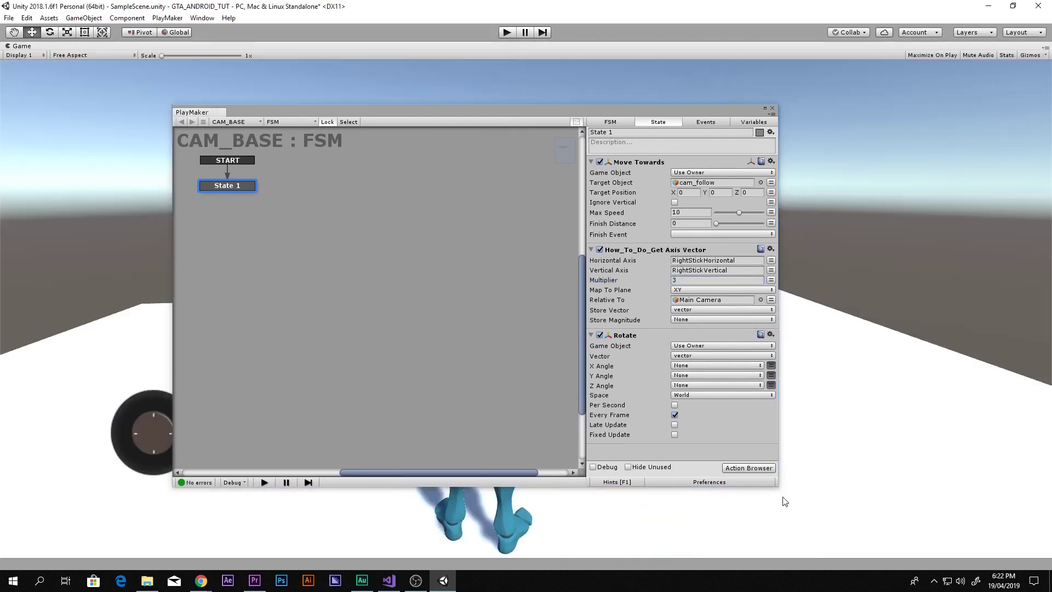
{"action": "left_click_drag", "start_coordinate": [737, 117], "coordinate": [751, 310]}
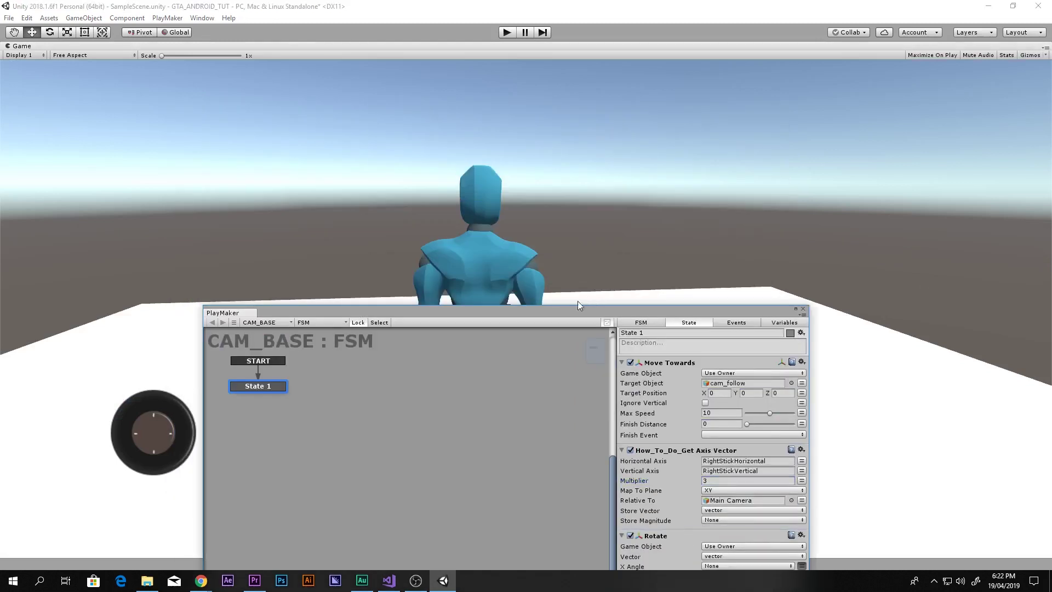
{"action": "left_click_drag", "start_coordinate": [577, 301], "coordinate": [388, 388]}
{"action": "left_click_drag", "start_coordinate": [477, 394], "coordinate": [738, 537]}
{"action": "left_click", "coordinate": [507, 33]}
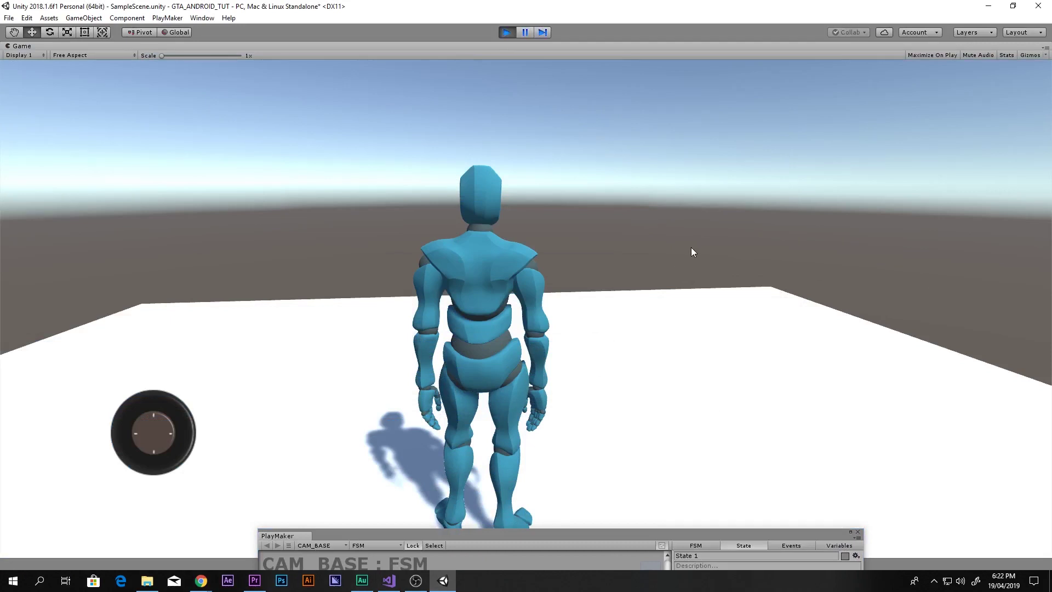
{"action": "left_click_drag", "start_coordinate": [781, 229], "coordinate": [838, 245]}
- Try a Multiplier of 2 in CAM_BASE's Get Axis Vector action during play and test the camera orbit
{"action": "left_click_drag", "start_coordinate": [566, 531], "coordinate": [570, 195]}
{"action": "left_click", "coordinate": [763, 369]}
{"action": "type", "text": "2"}
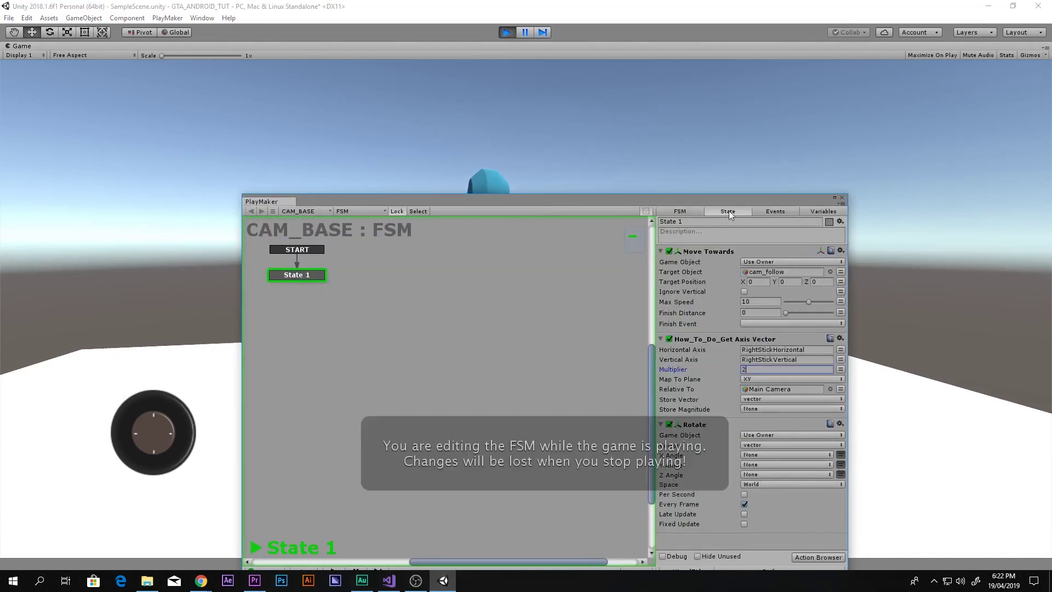
{"action": "left_click_drag", "start_coordinate": [692, 206], "coordinate": [708, 567]}
{"action": "left_click_drag", "start_coordinate": [905, 213], "coordinate": [876, 306]}
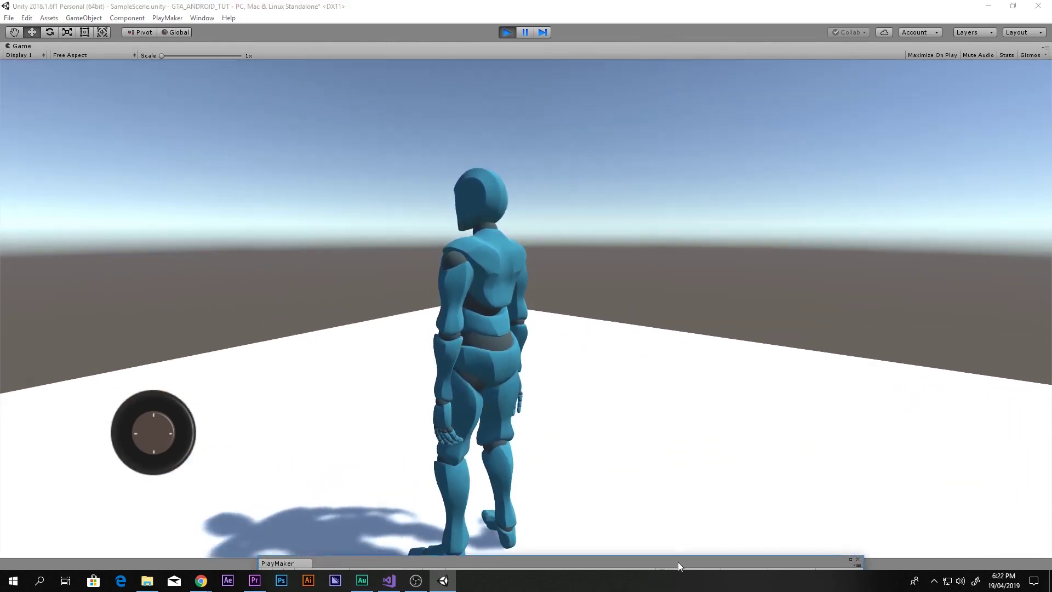
- Try a Multiplier of 1.6 in CAM_BASE's Get Axis Vector action during play, test the orbit, and stop play mode
{"action": "left_click_drag", "start_coordinate": [679, 561], "coordinate": [660, 204]}
{"action": "left_click", "coordinate": [768, 368]}
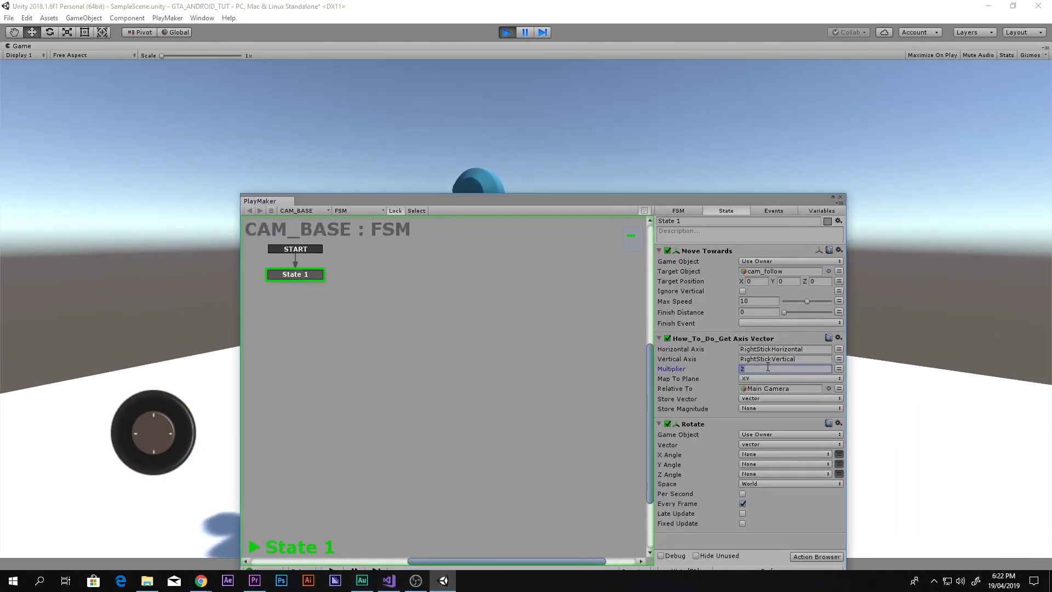
{"action": "type", "text": "1.6"}
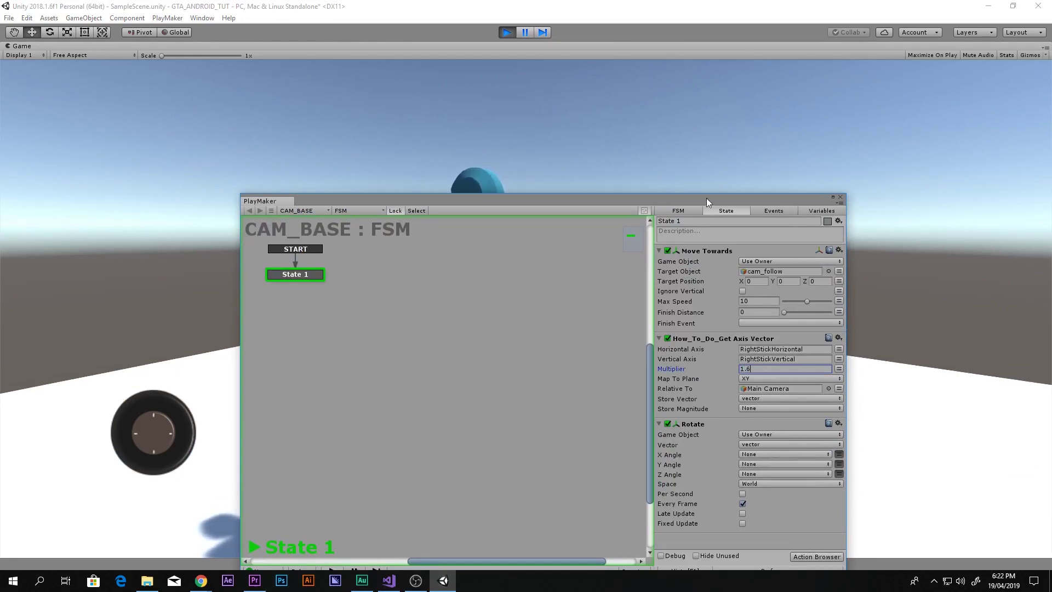
{"action": "left_click_drag", "start_coordinate": [705, 198], "coordinate": [705, 486]}
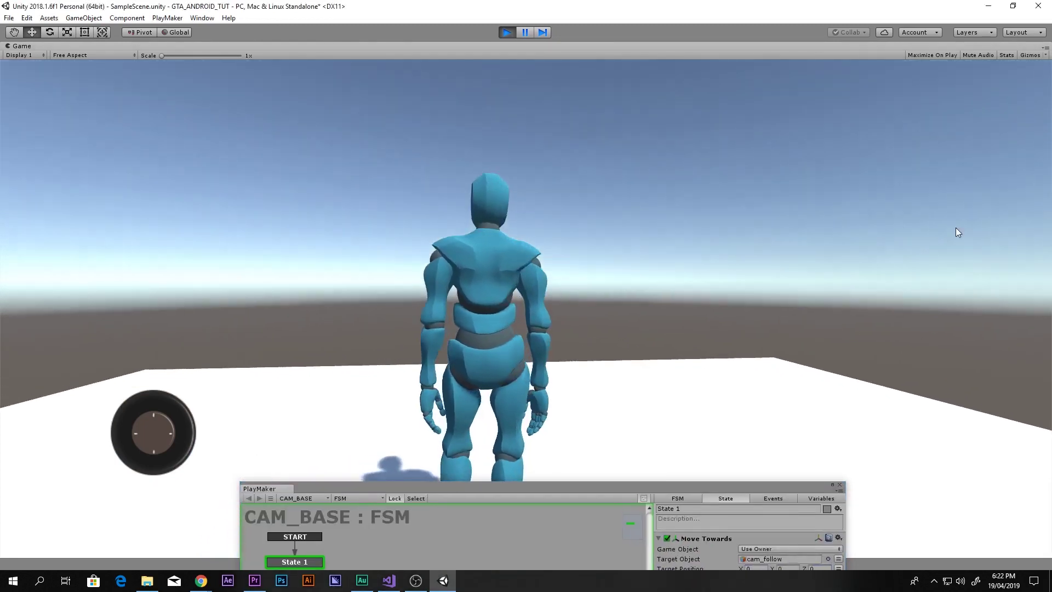
{"action": "left_click_drag", "start_coordinate": [956, 232], "coordinate": [999, 183]}
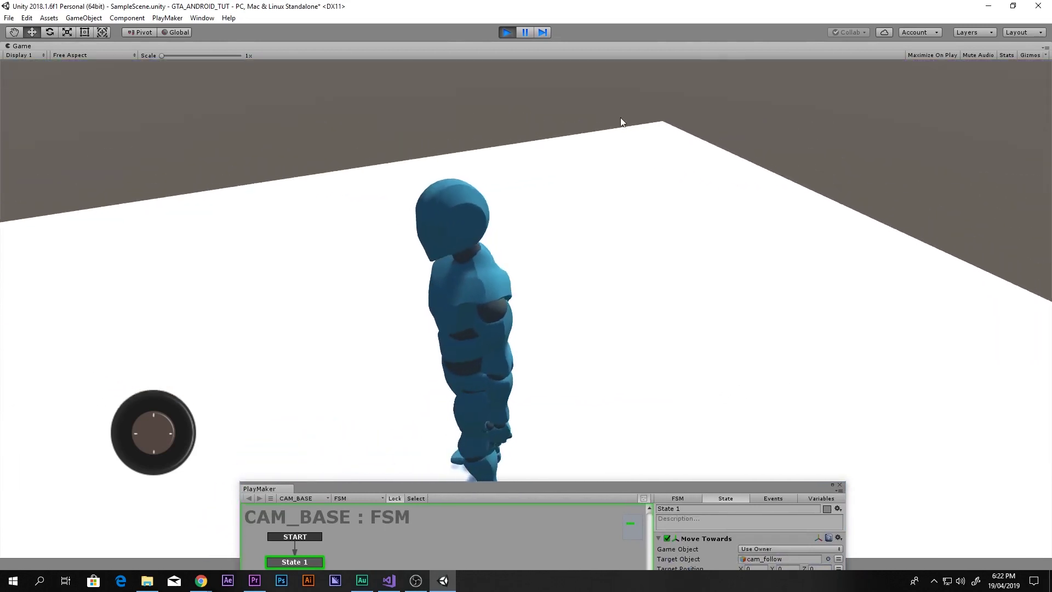
{"action": "left_click", "coordinate": [507, 32]}
- Edit the Multiplier of CAM_BASE's How_To_Do_Get Axis Vector action outside play mode, and close the PlayMaker editor
{"action": "left_click_drag", "start_coordinate": [528, 489], "coordinate": [529, 225]}
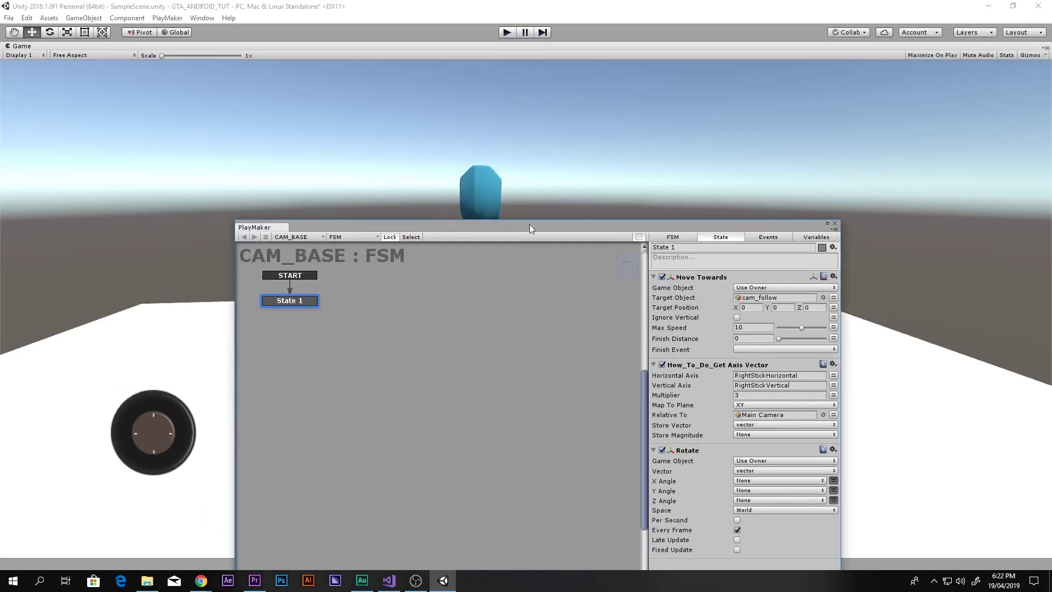
{"action": "left_click_drag", "start_coordinate": [598, 228], "coordinate": [546, 164]}
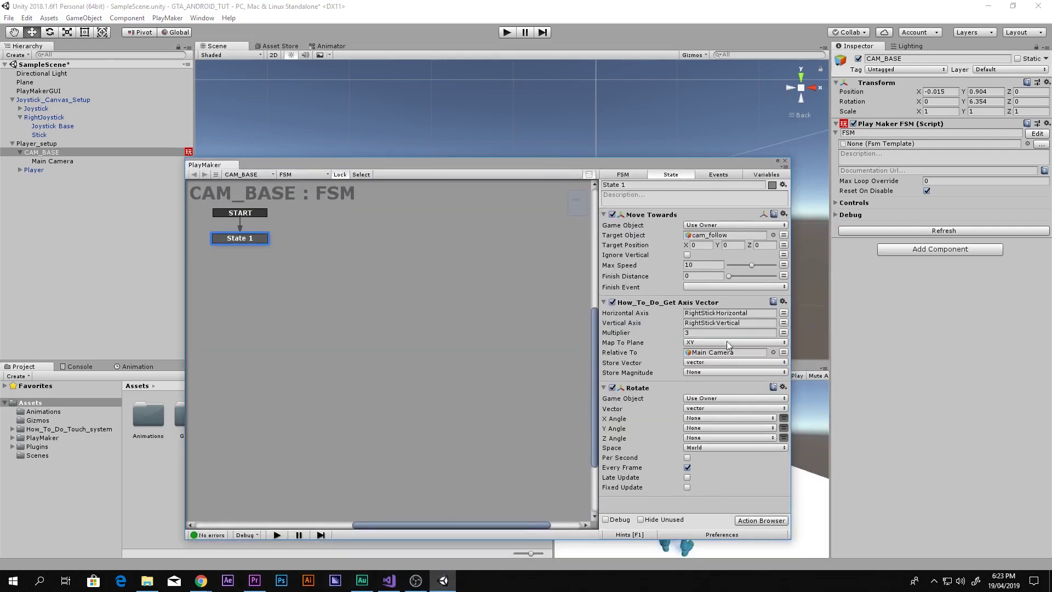
{"action": "left_click", "coordinate": [698, 332]}
{"action": "left_click", "coordinate": [785, 162]}
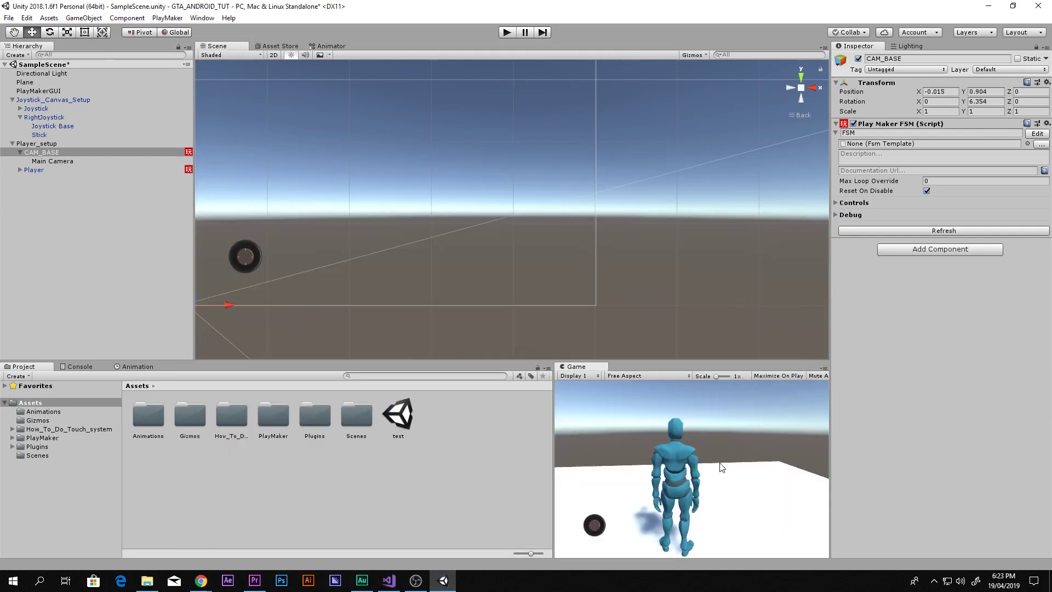
- Play-test orbiting the camera and moving the character with the left joystick from different view angles, and stop play mode
{"action": "key", "text": "ctrl+p"}
{"action": "left_click", "coordinate": [513, 33]}
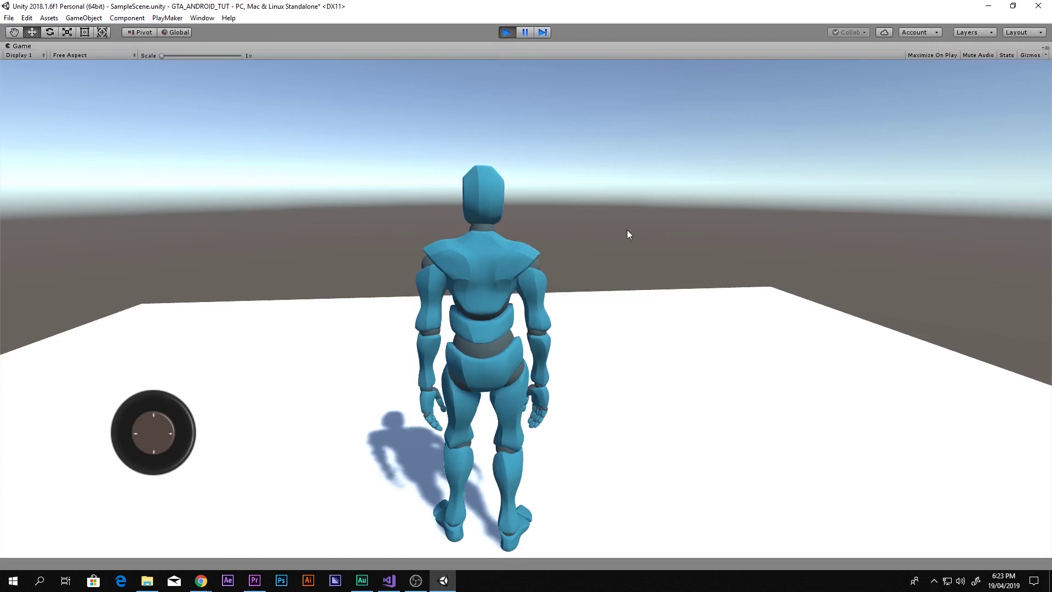
{"action": "left_click_drag", "start_coordinate": [817, 363], "coordinate": [770, 192]}
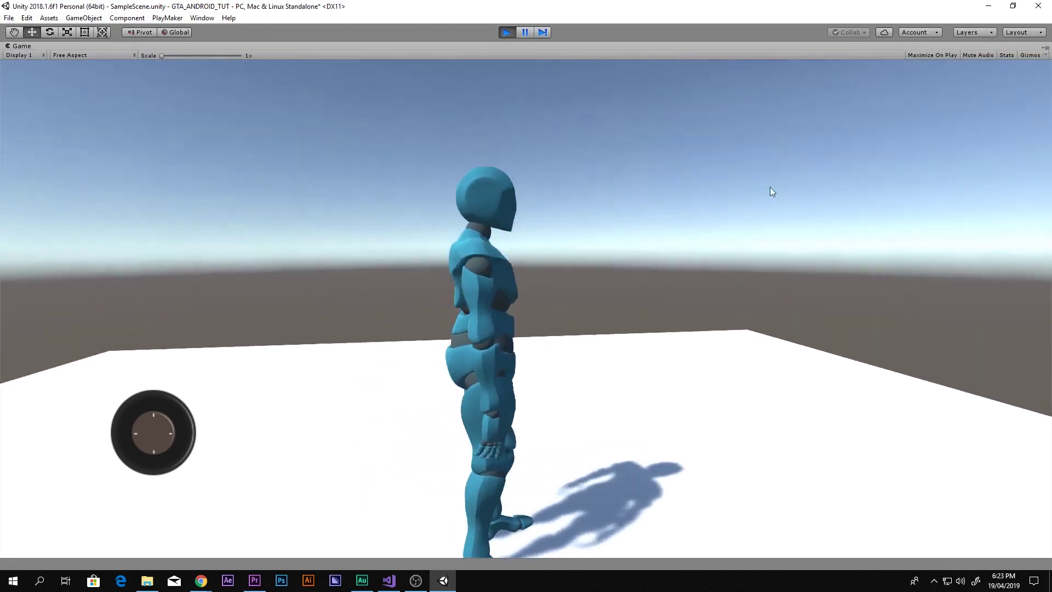
{"action": "left_click_drag", "start_coordinate": [150, 422], "coordinate": [146, 364]}
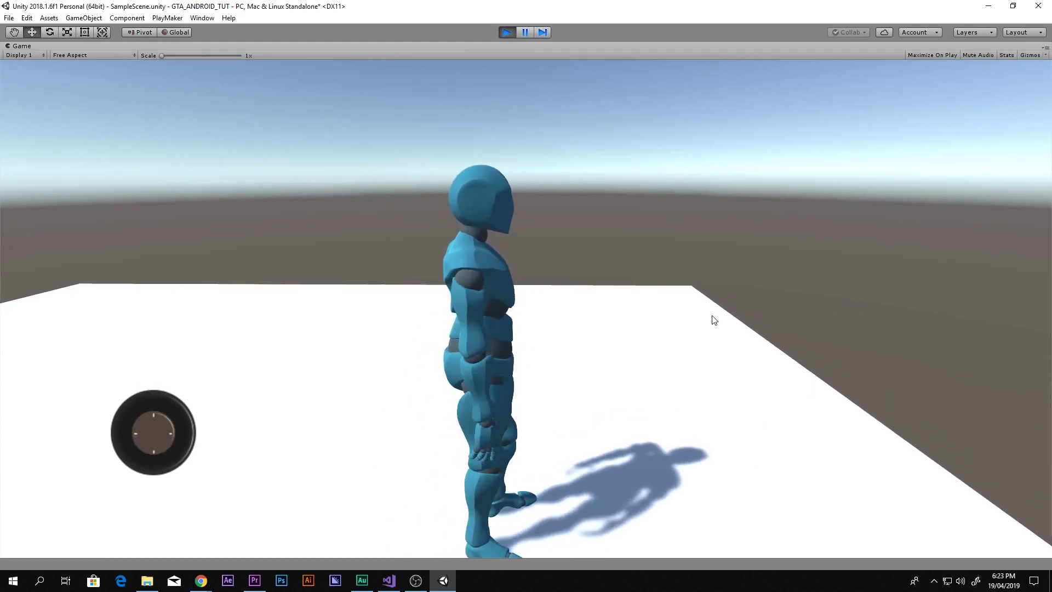
{"action": "left_click_drag", "start_coordinate": [925, 298], "coordinate": [340, 425]}
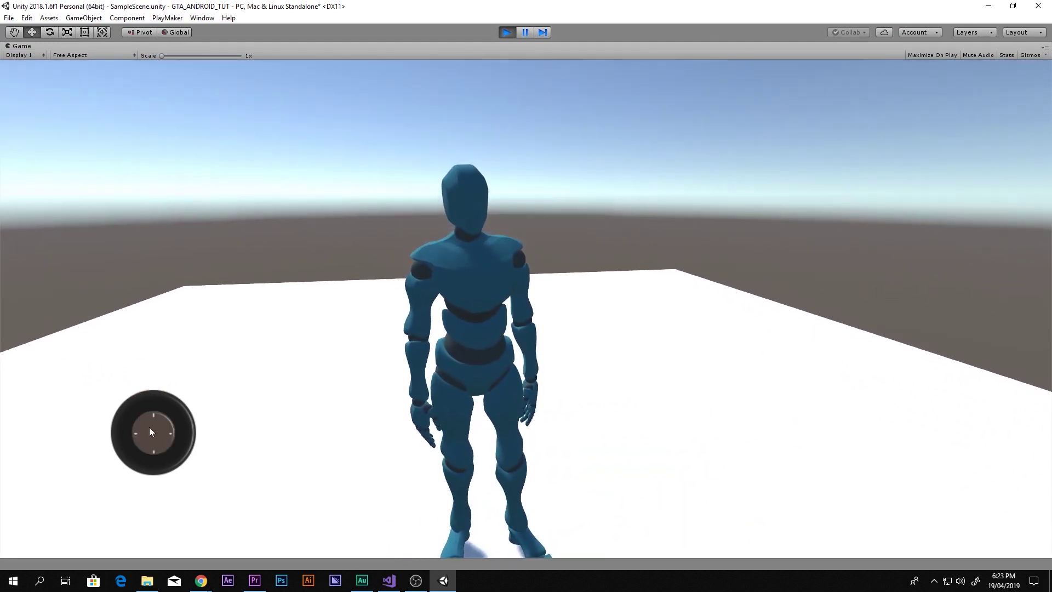
{"action": "left_click_drag", "start_coordinate": [149, 426], "coordinate": [150, 301]}
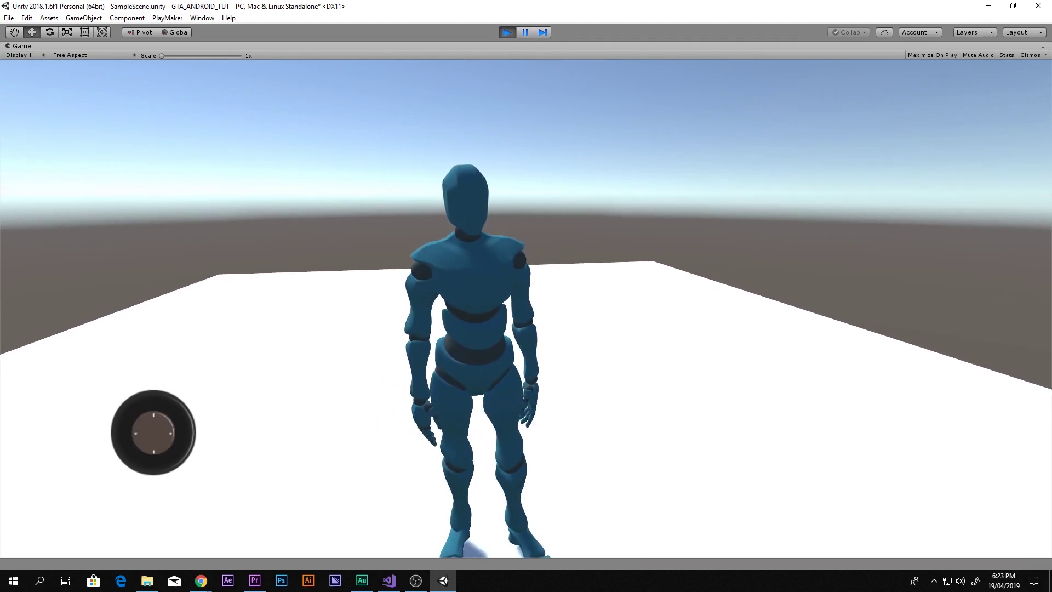
{"action": "left_click", "coordinate": [507, 32]}
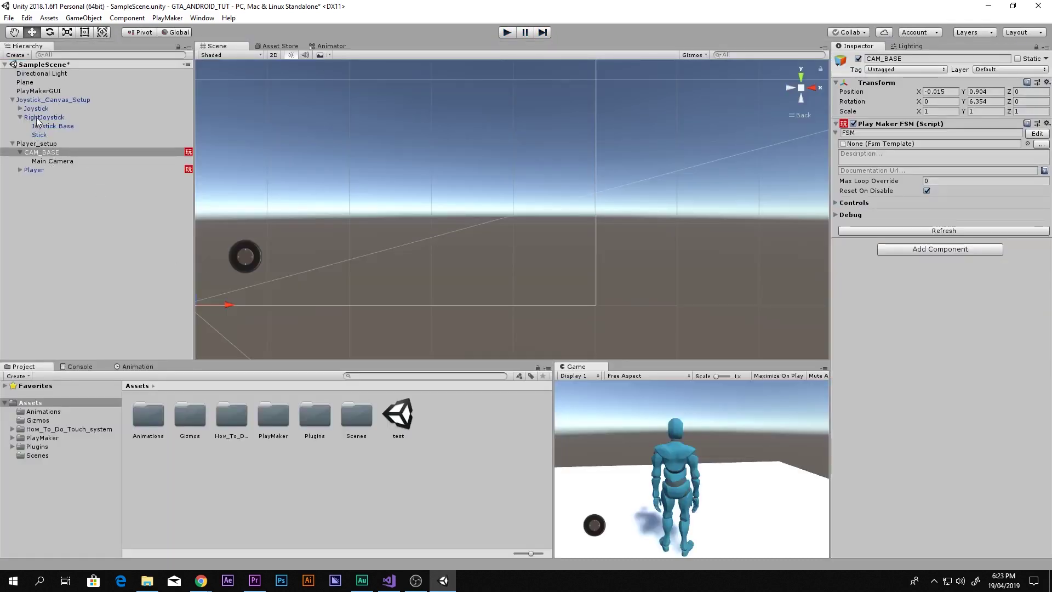
- Make the Get Axis Vector action in Player's Player_movement FSM relative to Main Camera, and close the PlayMaker editor
{"action": "left_click", "coordinate": [67, 172]}
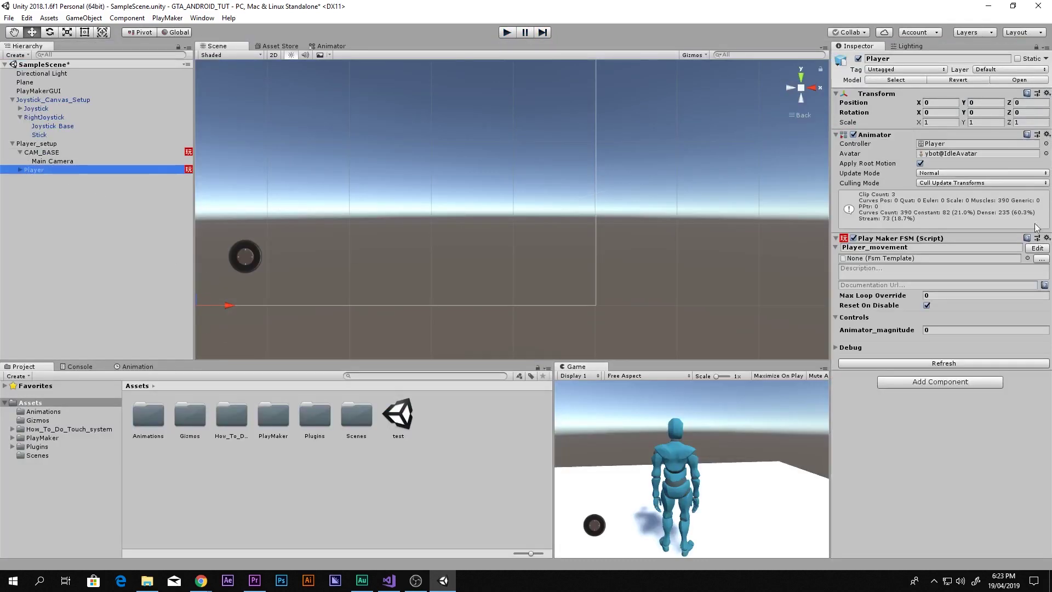
{"action": "left_click", "coordinate": [1036, 248]}
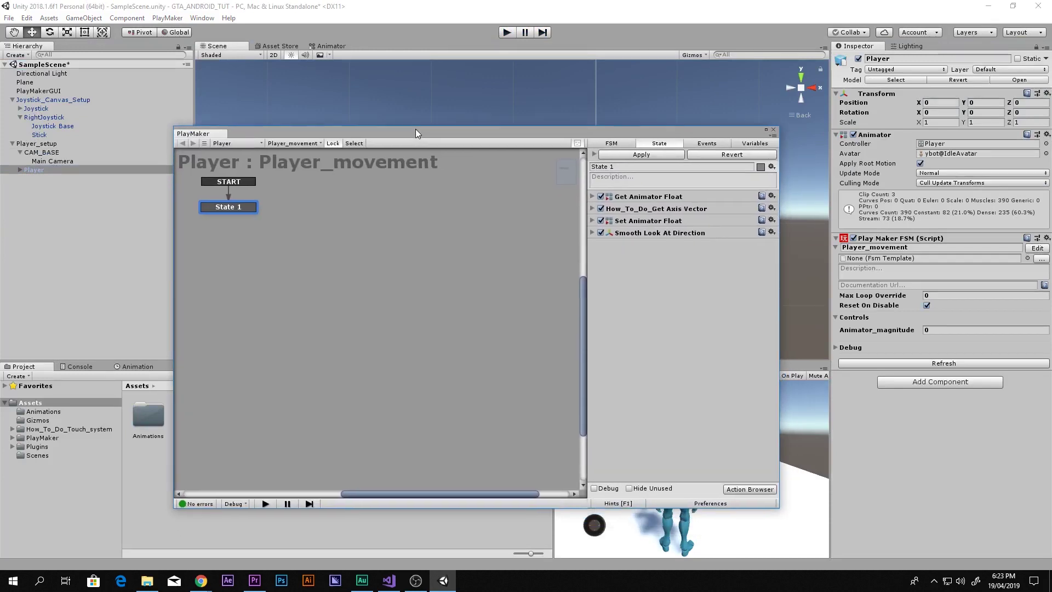
{"action": "left_click", "coordinate": [591, 208]}
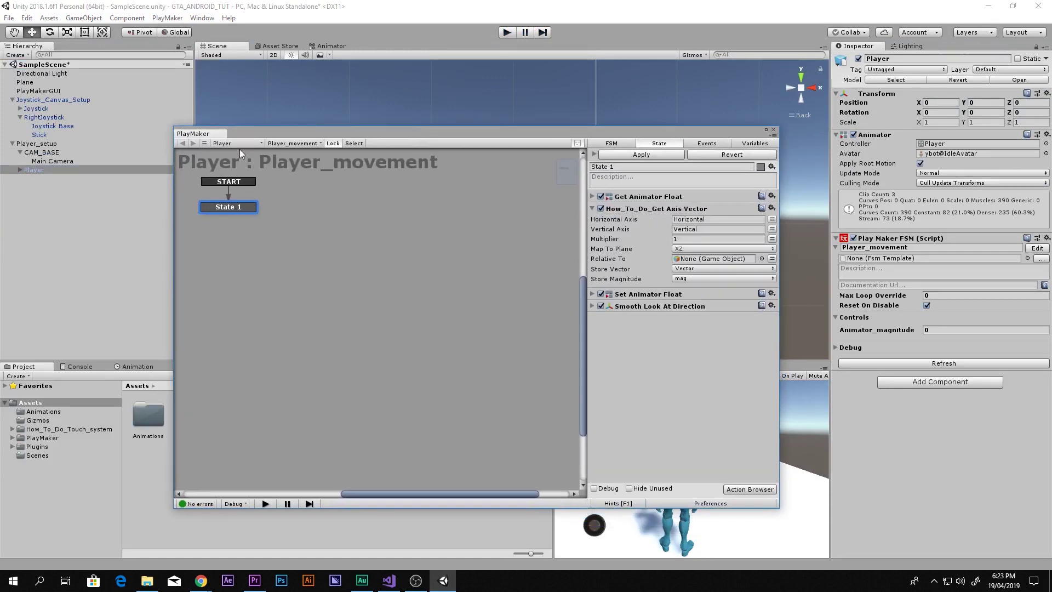
{"action": "left_click_drag", "start_coordinate": [44, 159], "coordinate": [690, 258]}
{"action": "left_click", "coordinate": [773, 130]}
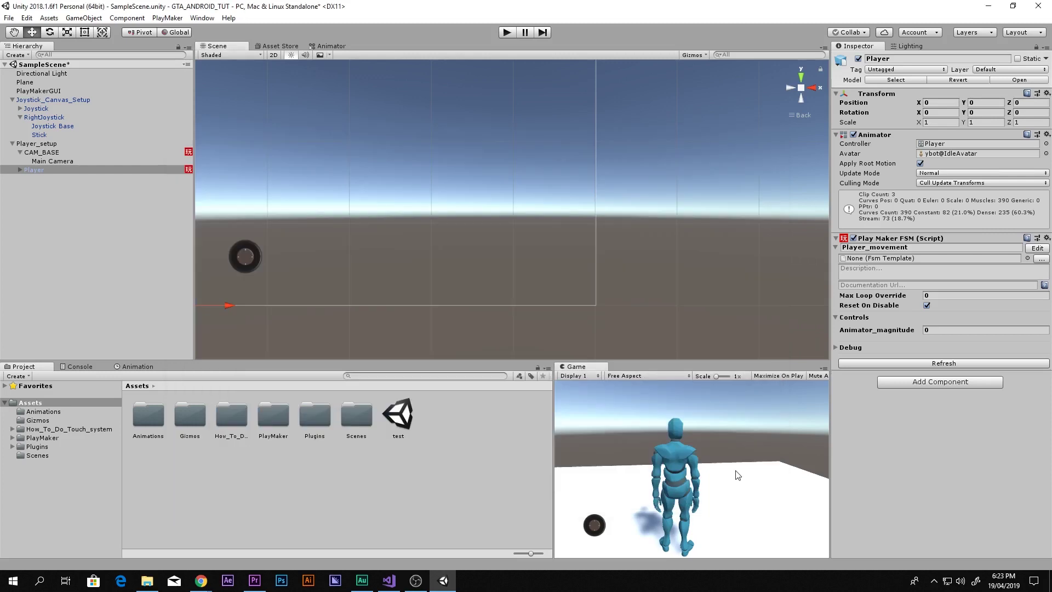
- Play-test camera-relative character movement with the left joystick while orbiting the view, and stop play mode
{"action": "left_click", "coordinate": [507, 32]}
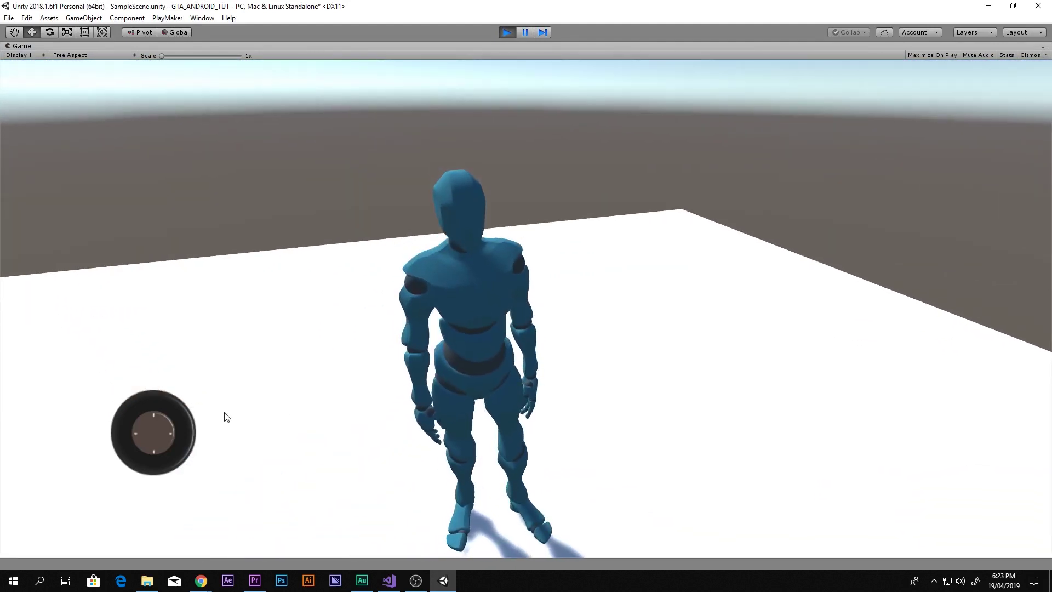
{"action": "left_click_drag", "start_coordinate": [153, 412], "coordinate": [164, 317]}
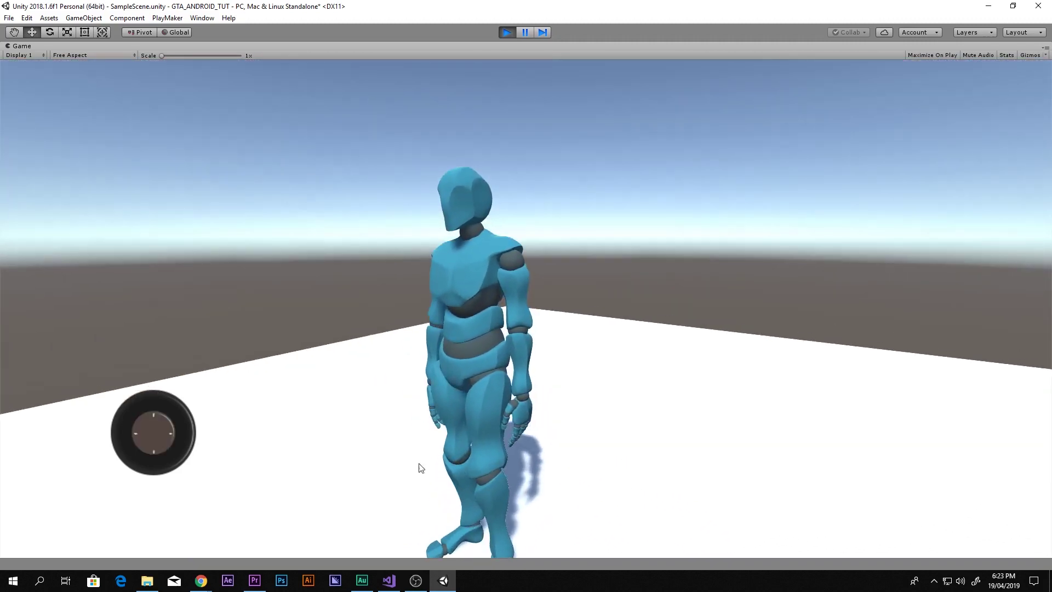
{"action": "left_click_drag", "start_coordinate": [128, 423], "coordinate": [138, 477]}
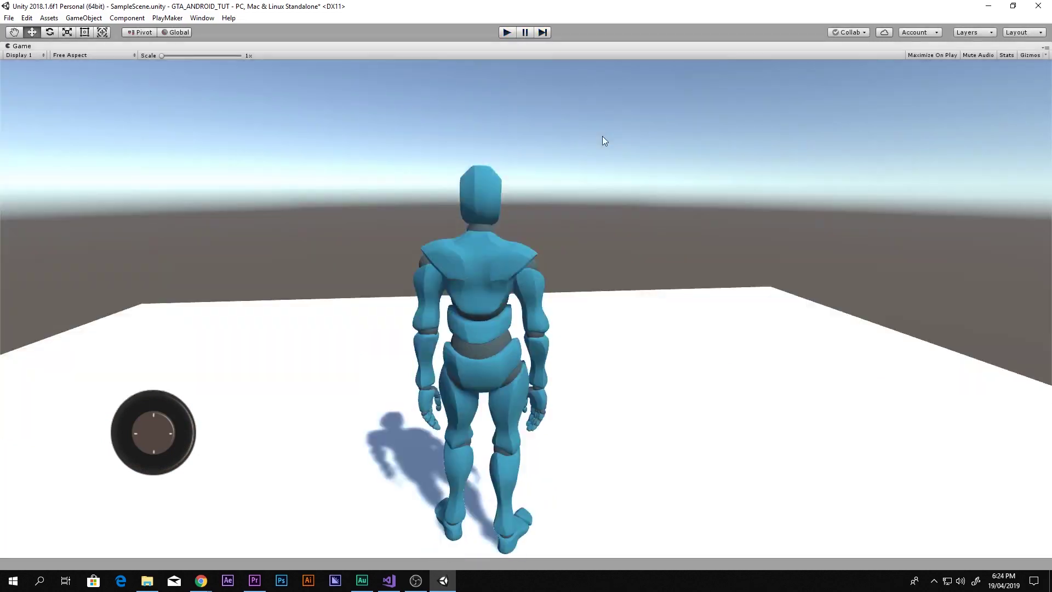